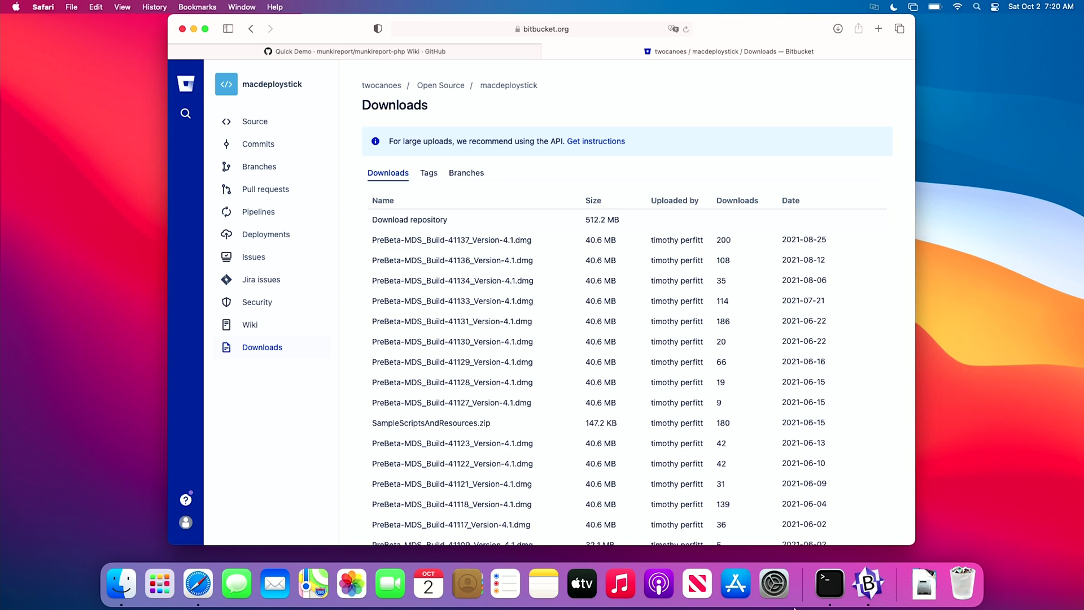
- Open the downloaded PreBeta-MDS_Build-41137_Version-4.1.dmg disk image and launch its MDS.pkg installer
click(924, 584)
click(929, 540)
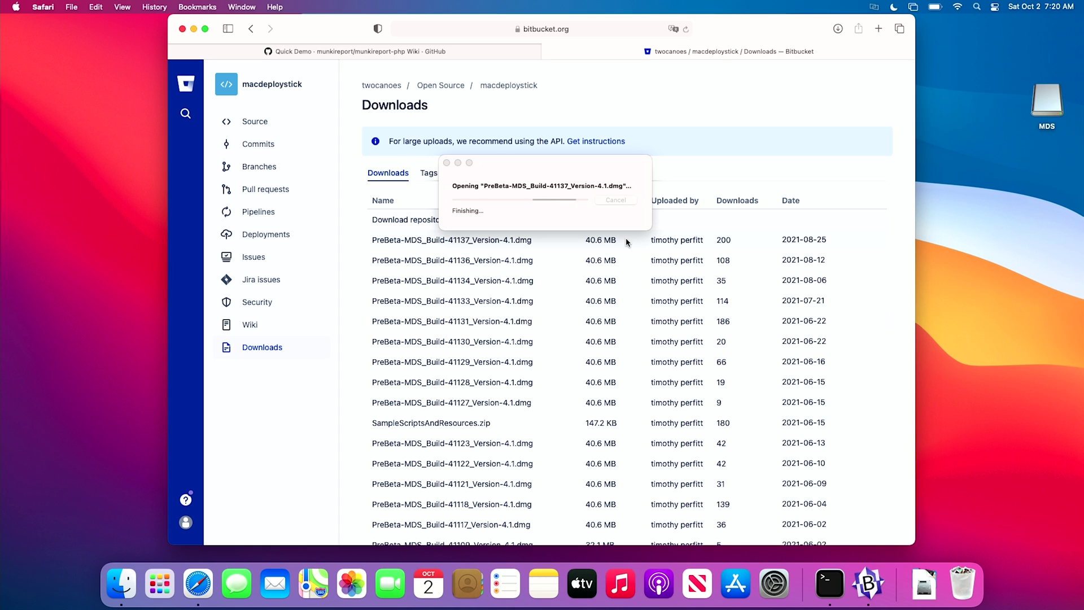
double_click(231, 229)
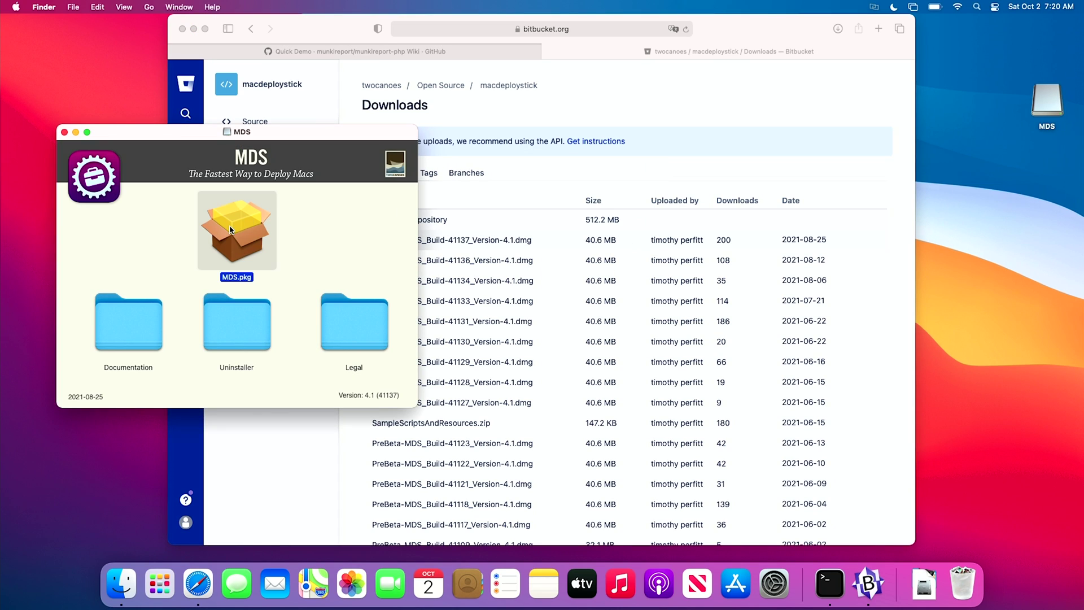
- Install MDS, authorizing with the account password or PIN, and close the finished installer
click(677, 374)
click(678, 374)
text(••••••)
key(Return)
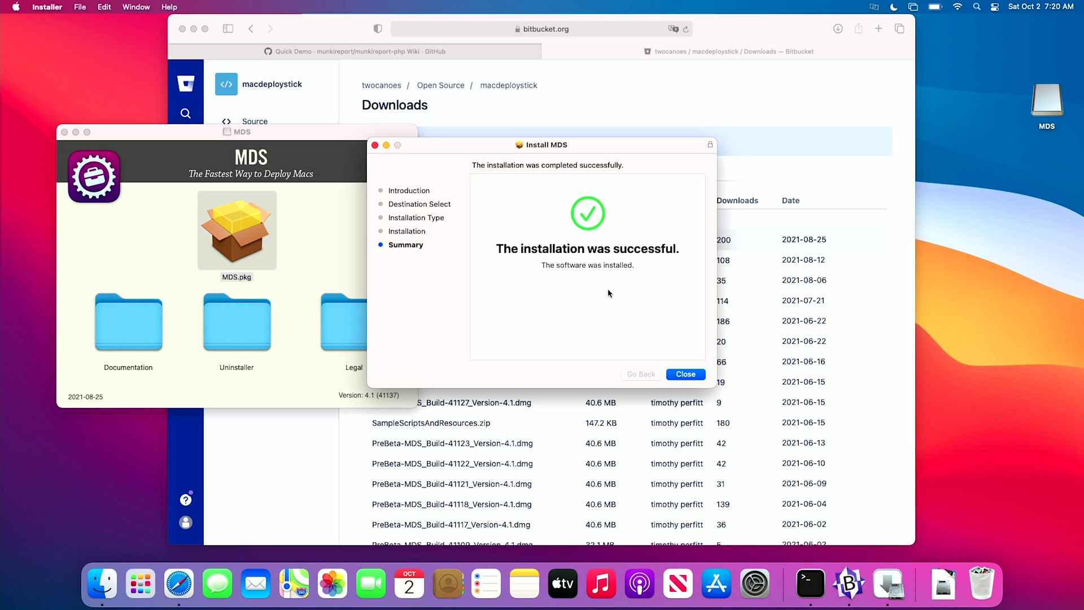
click(687, 374)
click(586, 306)
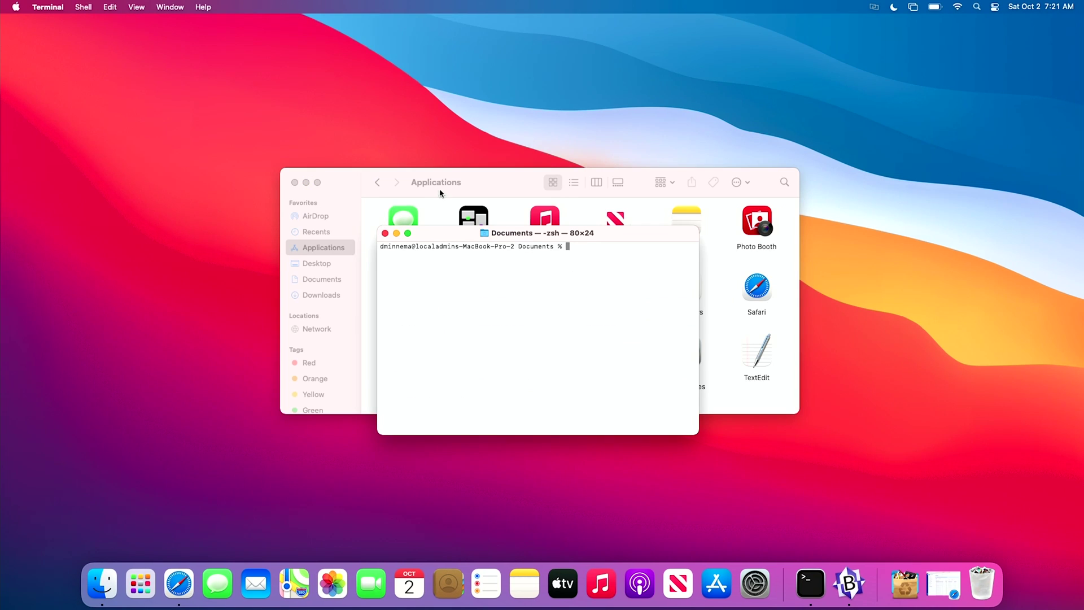
- Launch MDS from the Applications folder and decline creating an SSL certificate, with Don't ask again set
click(467, 181)
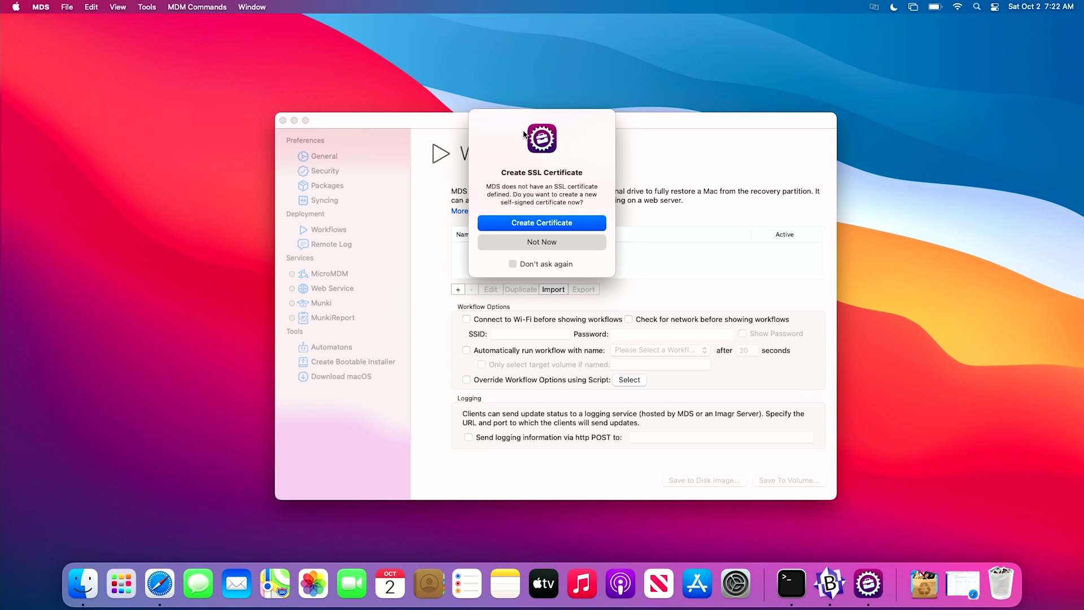
click(535, 265)
click(532, 243)
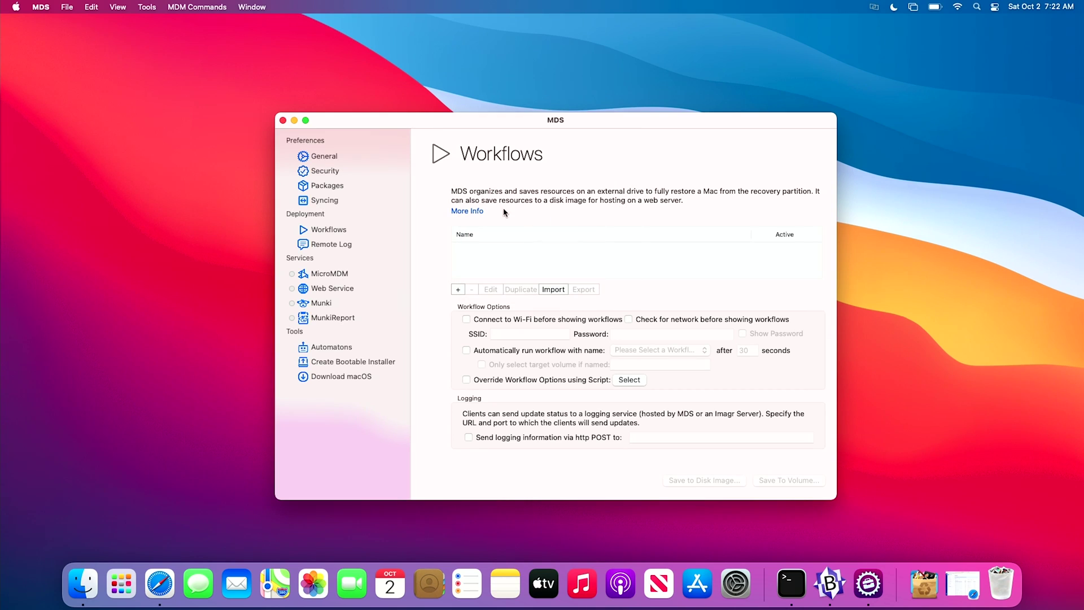
- Show the MunkiReport service in MDS and unlock its settings by entering the account PIN or password
click(344, 316)
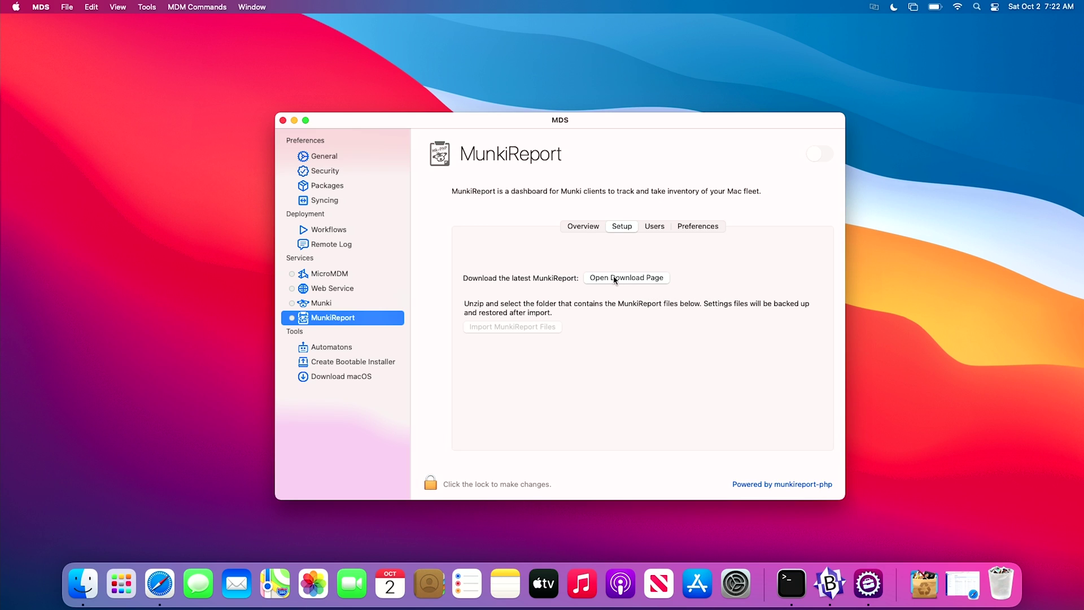
click(431, 484)
text(••••••)
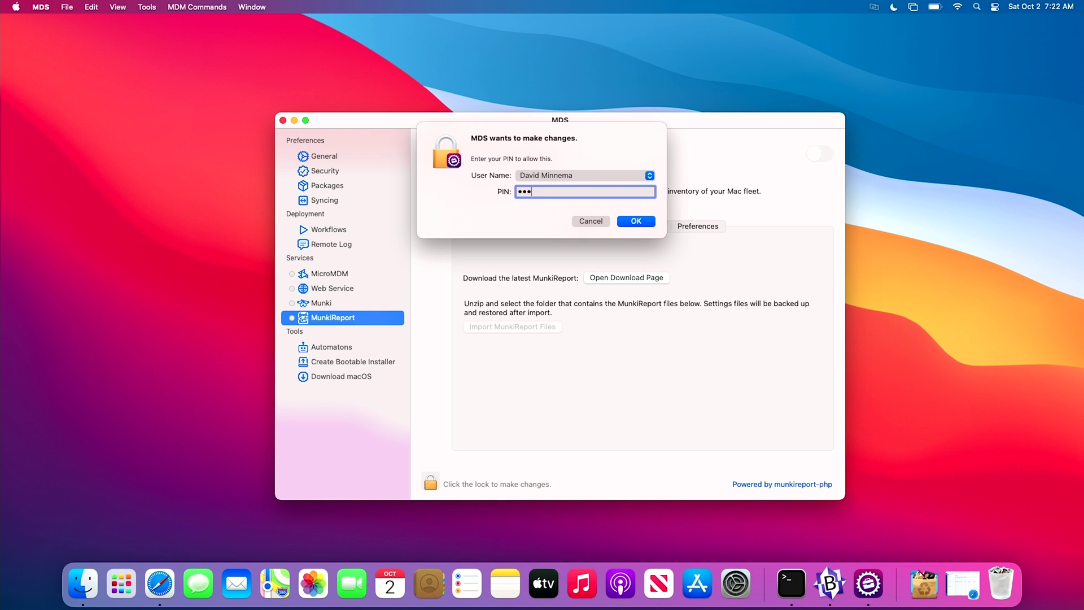
key(Return)
text(••••••)
key(Return)
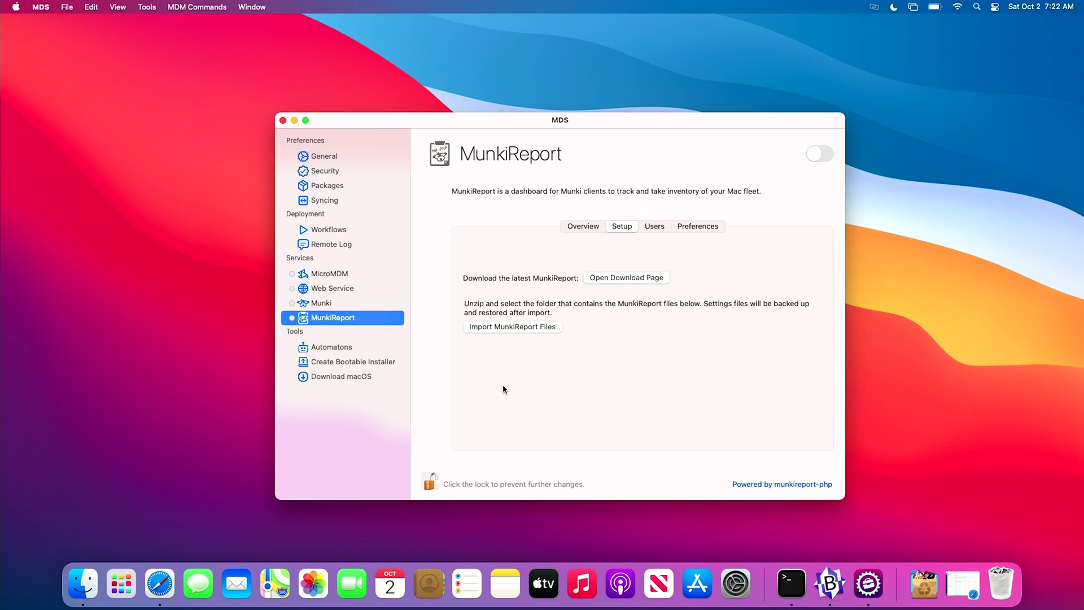
- Import the MunkiReport files from the munkireport-php-v5 folder in Downloads
click(926, 603)
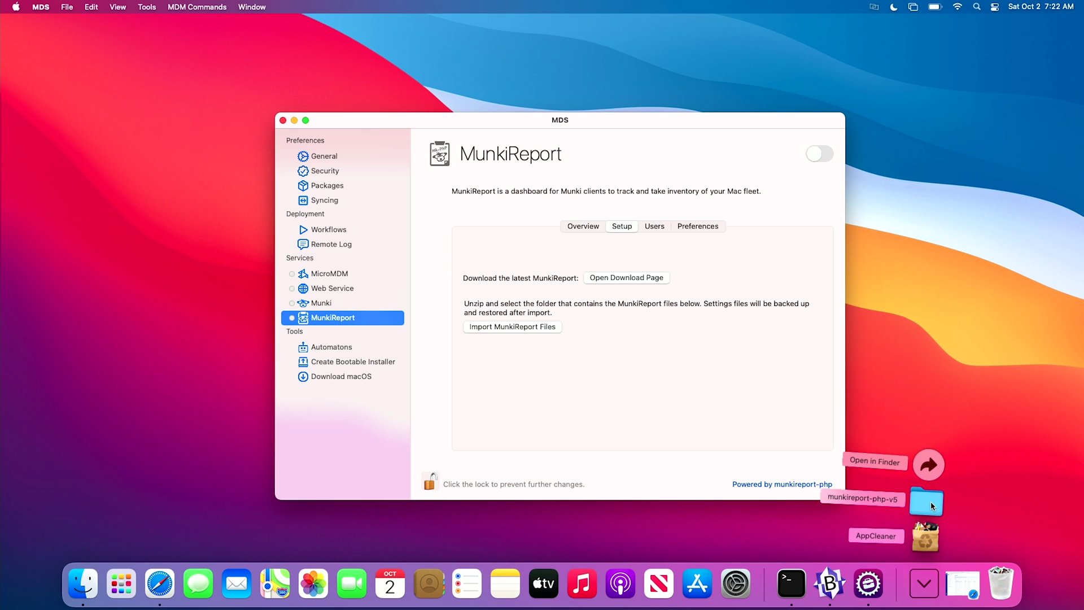
click(514, 327)
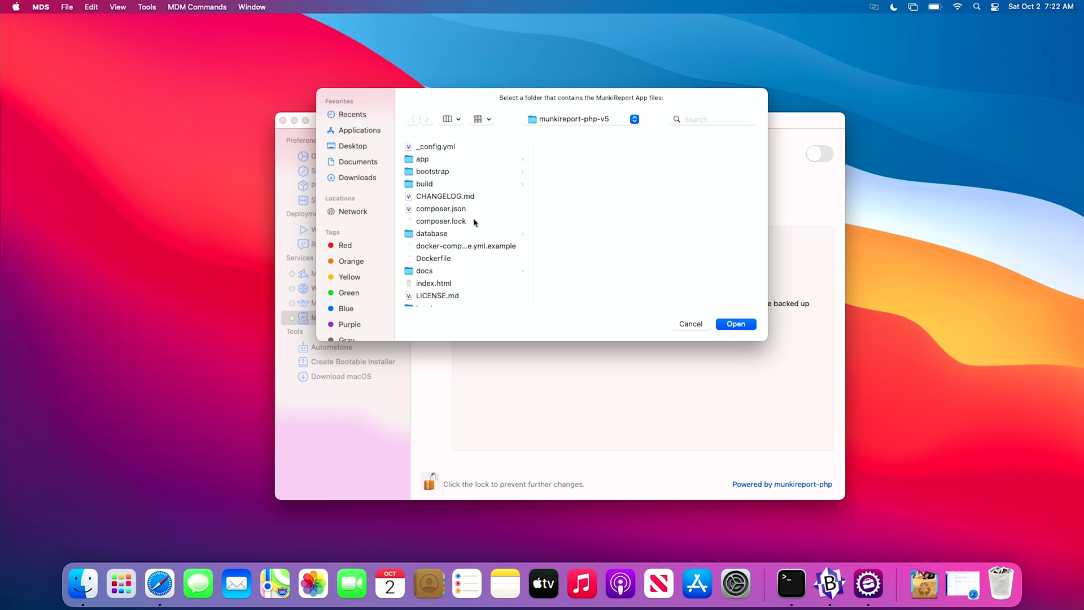
click(359, 179)
click(450, 160)
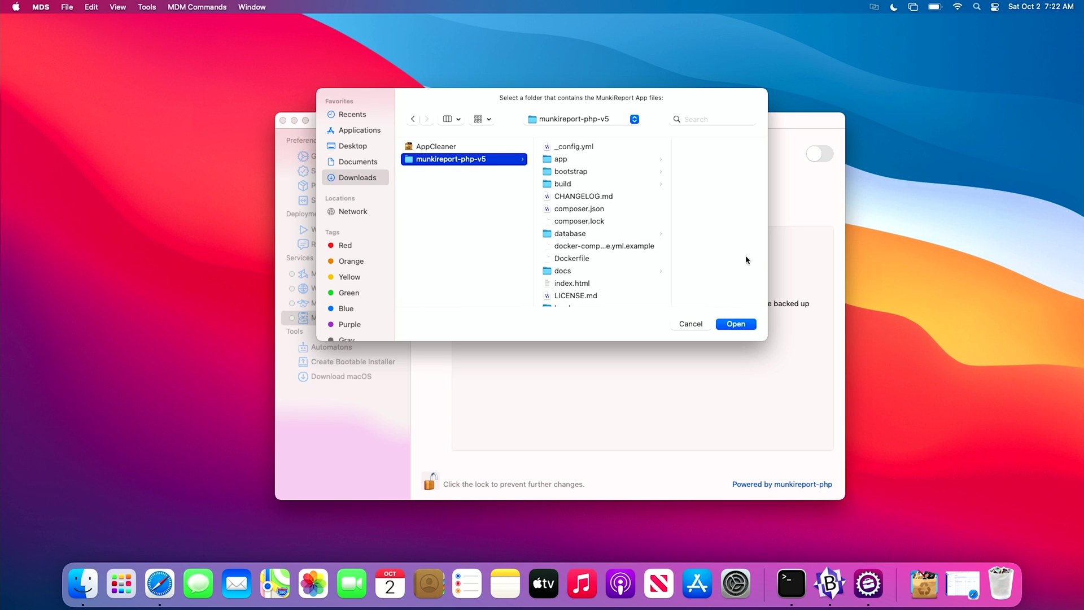
click(744, 323)
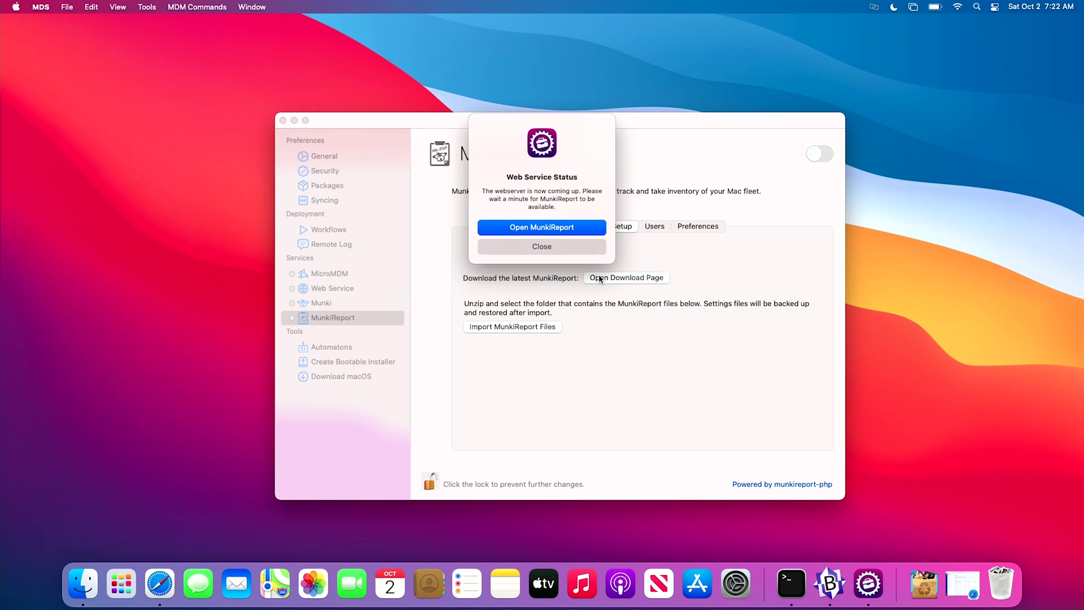
- Open the MunkiReport website and try to sign in with the username and password left empty
click(553, 229)
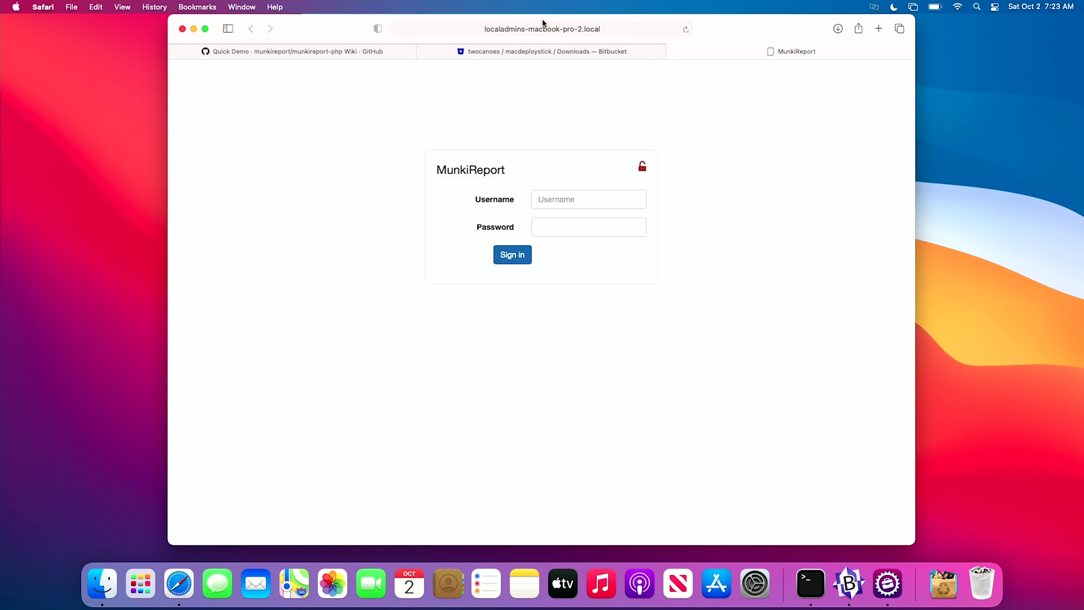
click(515, 254)
click(571, 256)
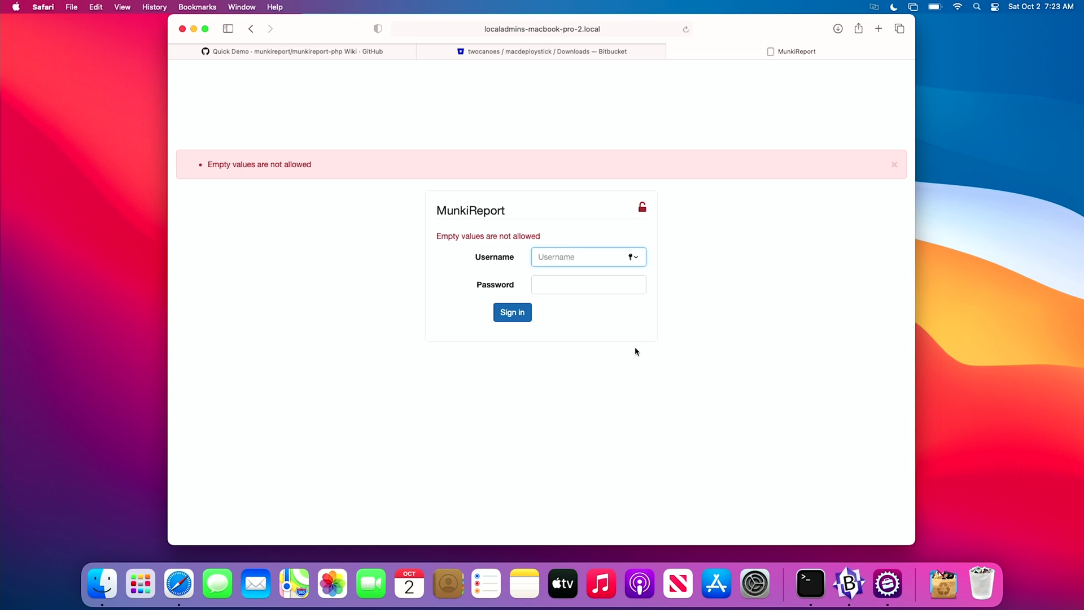
- Switch to MDS and create a MunkiReport user named youtube, entering and verifying its password
click(892, 590)
click(654, 226)
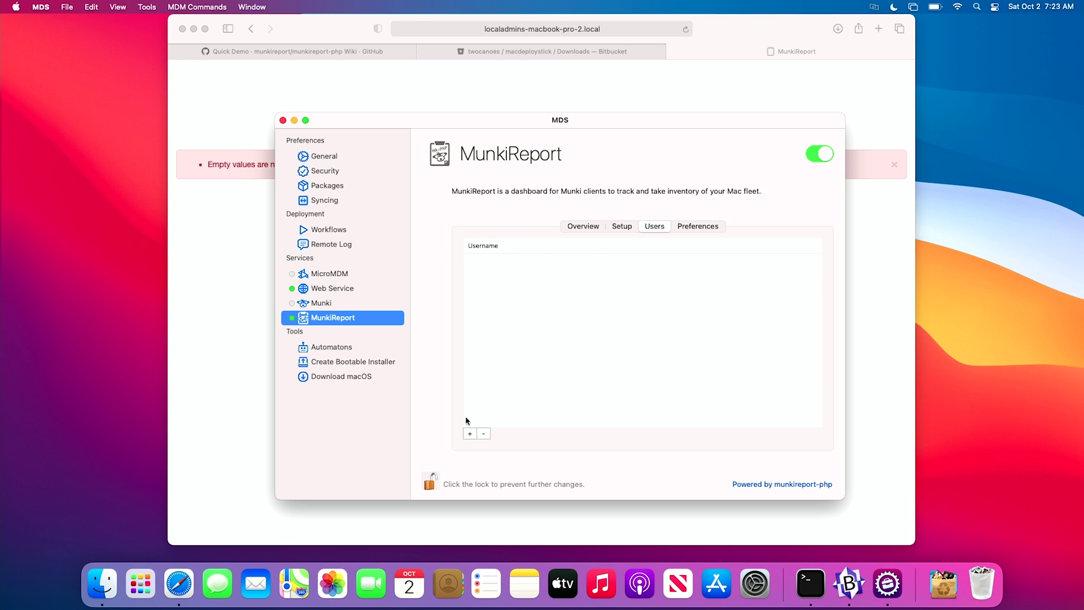
click(470, 434)
text(youtube)
key(Tab)
text(••••••••)
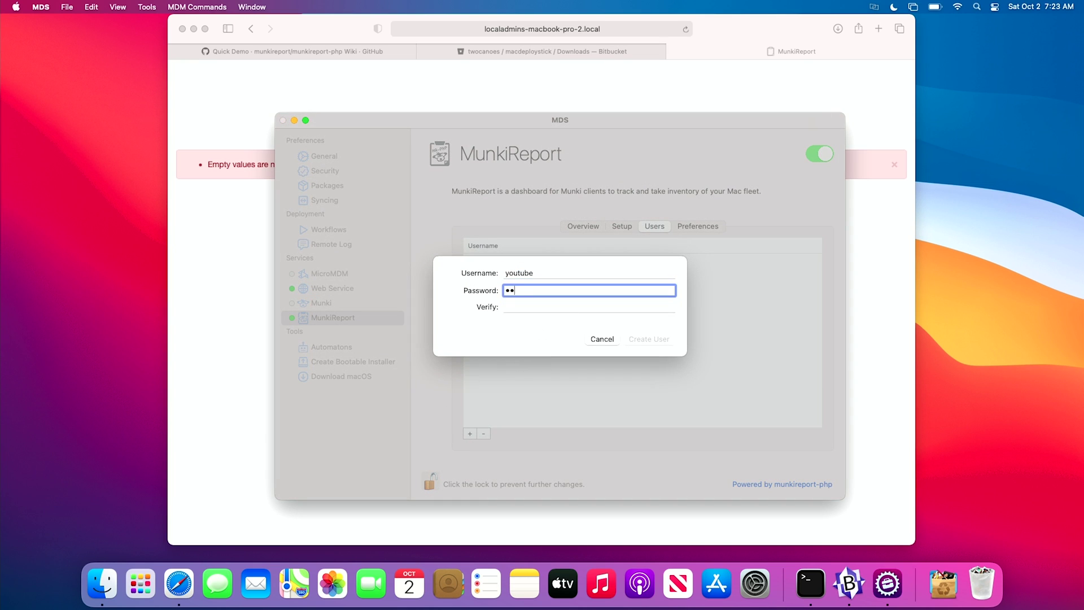
key(Tab)
text(•••)
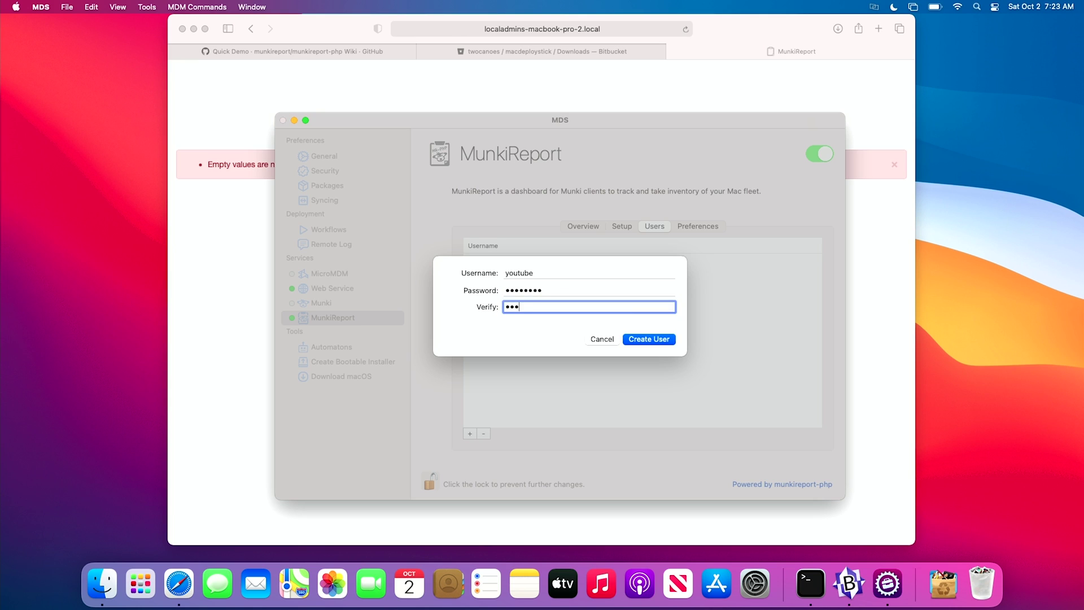
text(•••••)
key(Return)
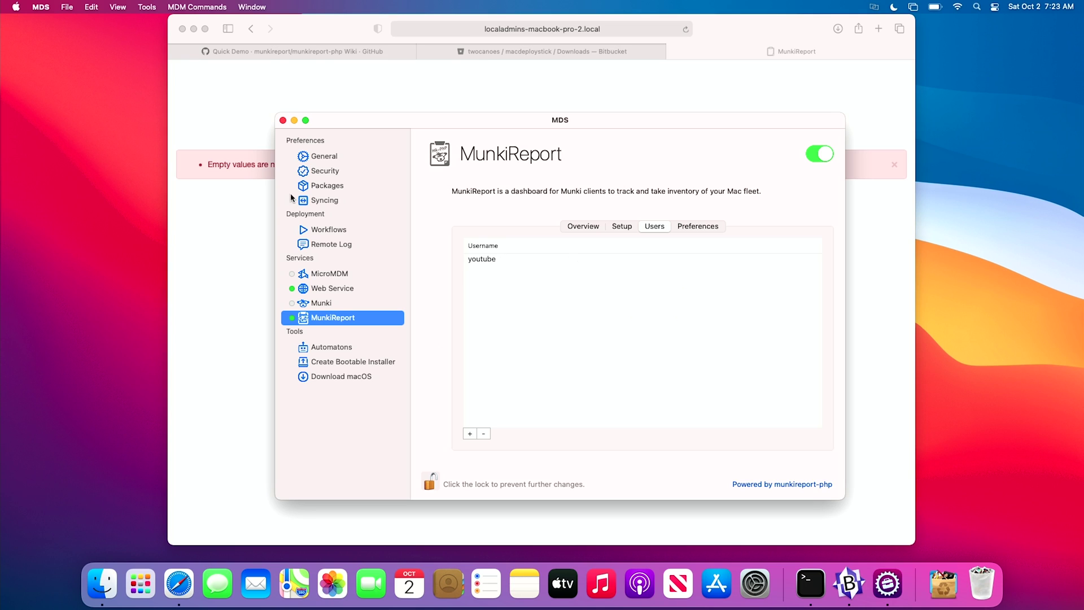
- Sign in to the MunkiReport website in Safari as youtube with the account password, without saving the password
click(242, 224)
text(youtube)
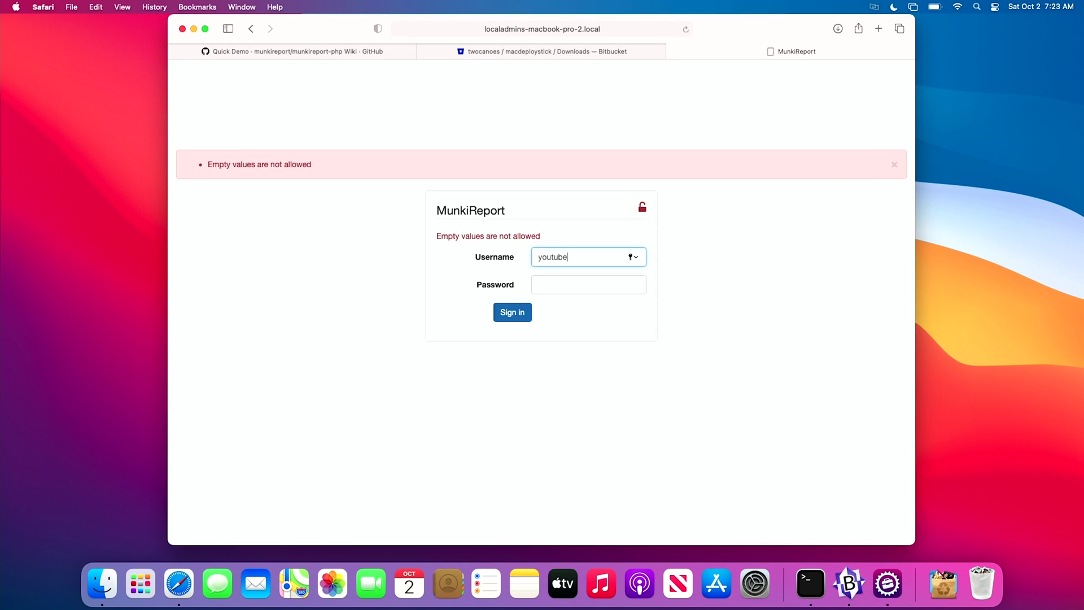
key(Tab)
text(••••••)
key(Return)
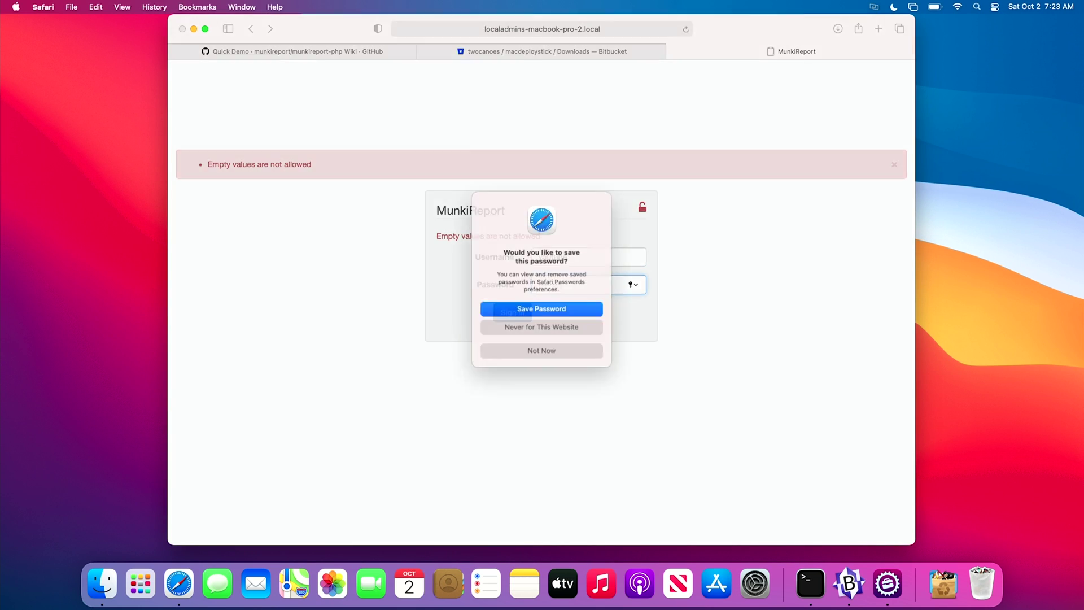
click(570, 350)
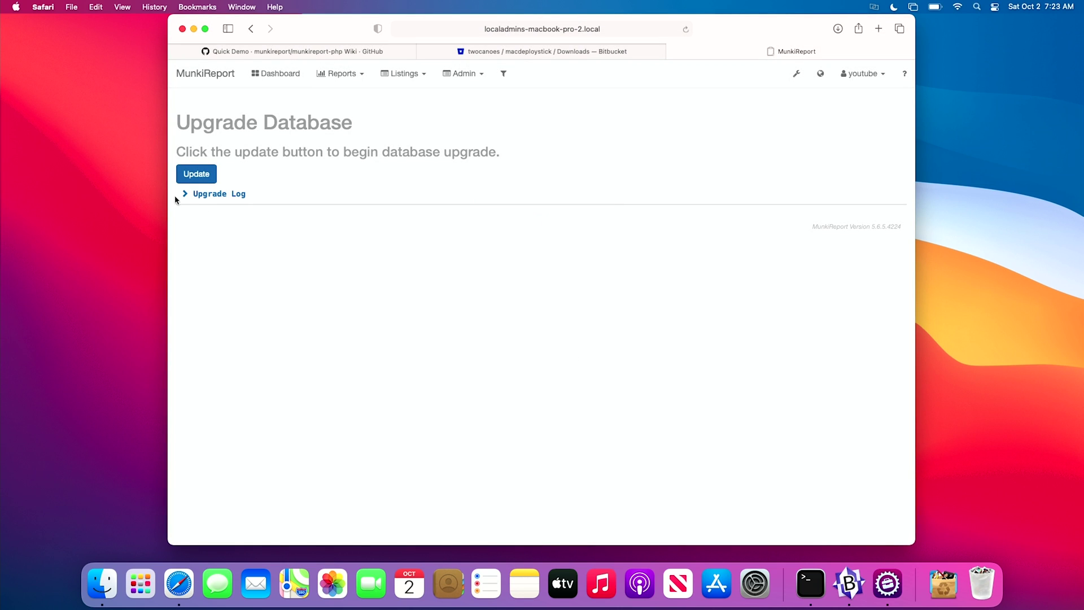
- Start the MunkiReport database upgrade and expand the Upgrade Log
click(192, 174)
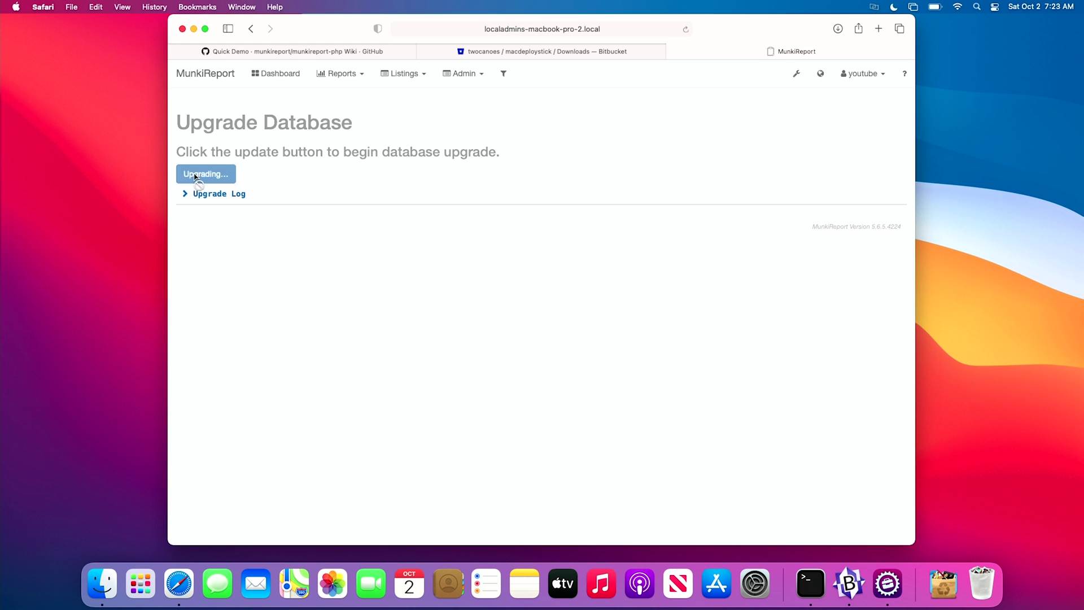
click(439, 227)
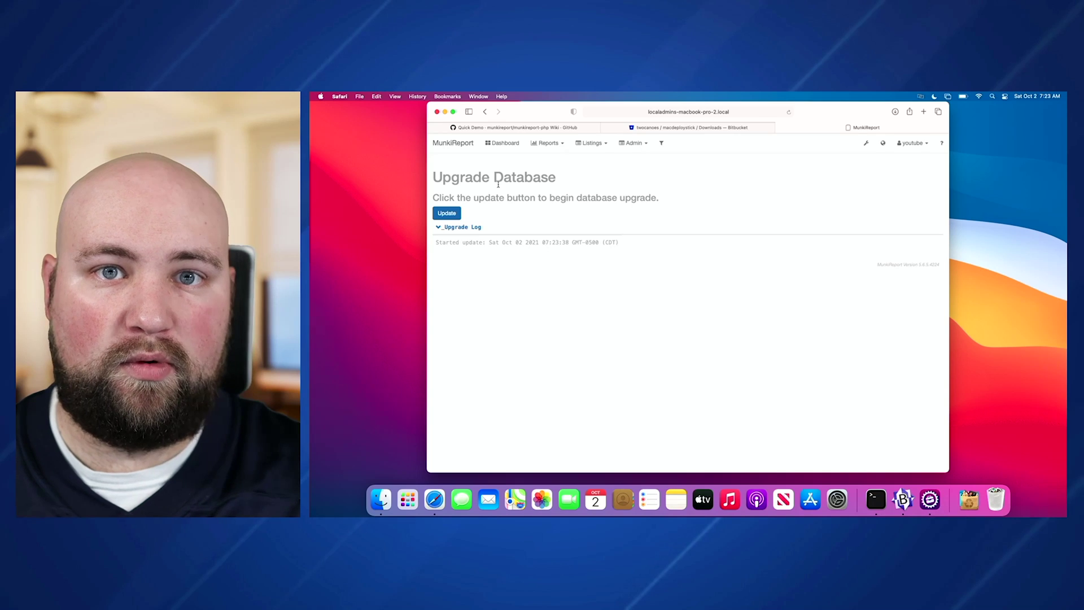
- Duplicate the MunkiReport Quick Demo wiki page and open Module Overview in the copy
click(478, 129)
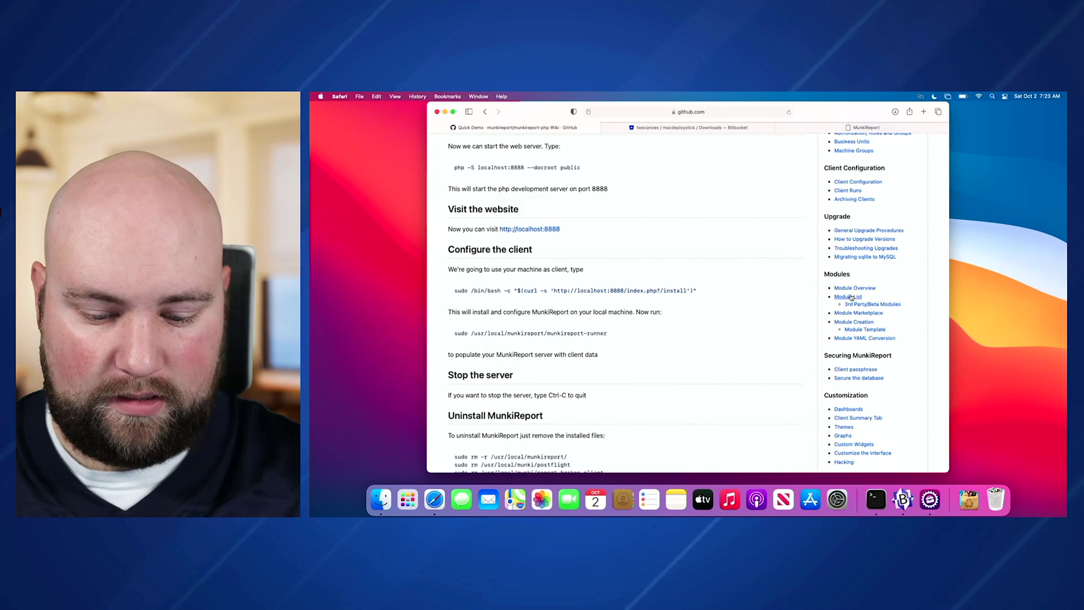
right_click(572, 131)
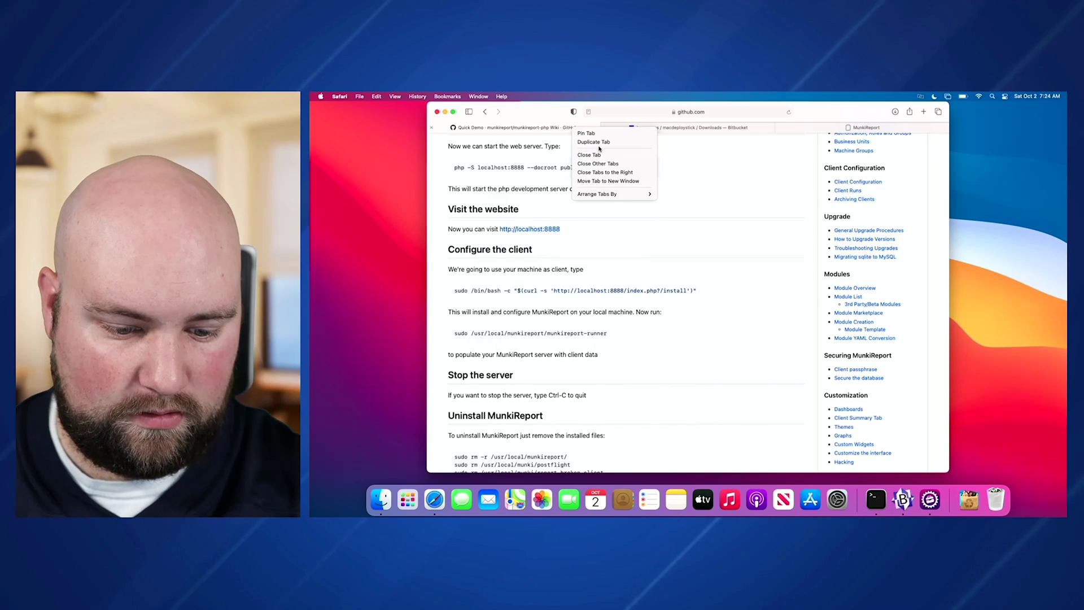
click(590, 143)
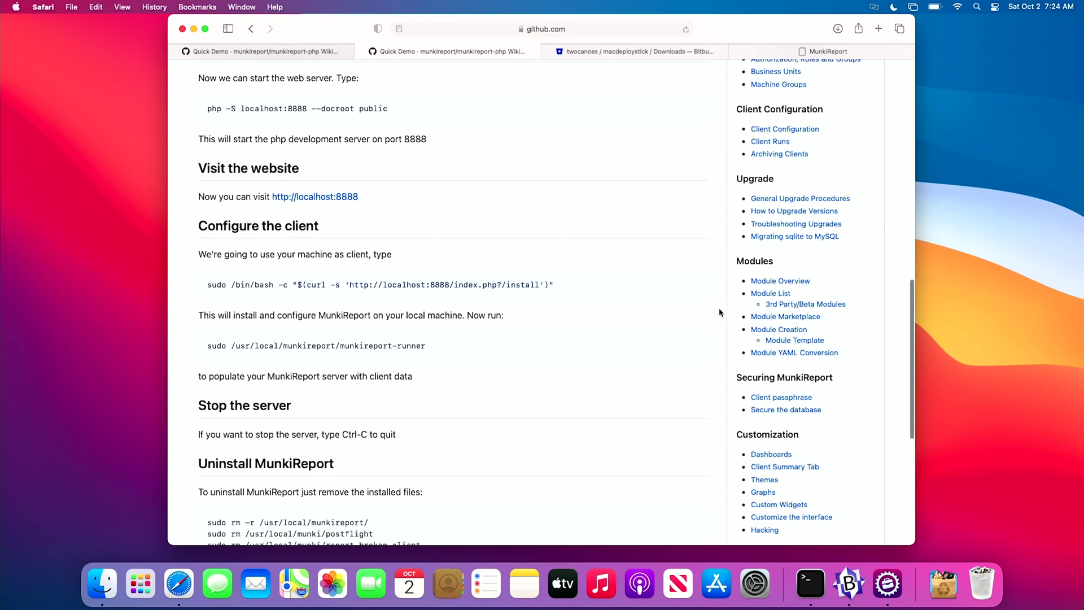
click(788, 273)
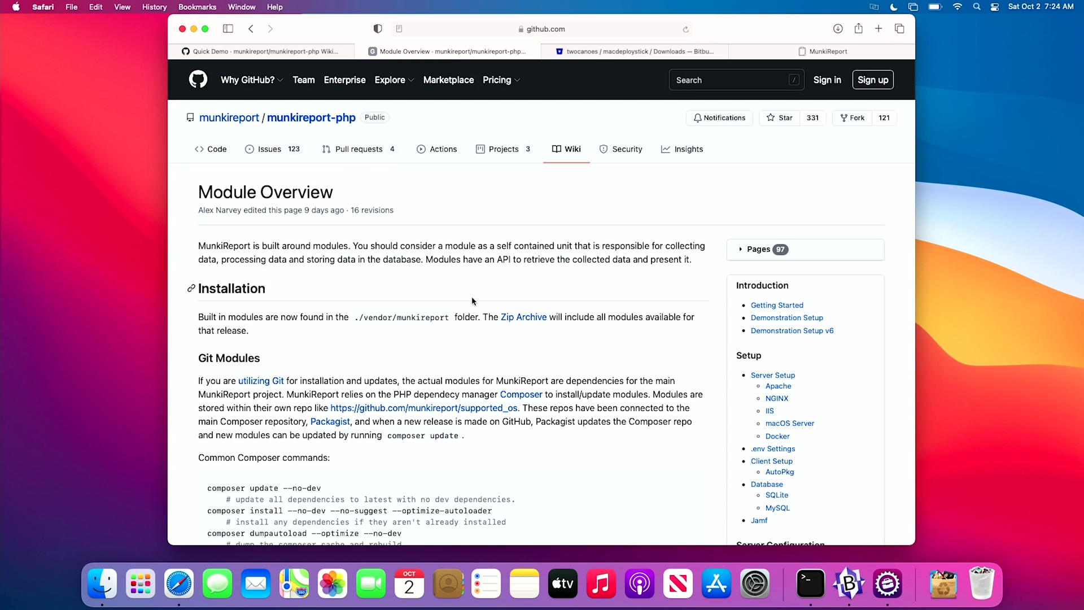
- In the Configuration section of Module Overview, select the .env lines from MODULES= through HIDE_INACTIVE_MODULES=TRUE
scroll(473, 301, down, 10)
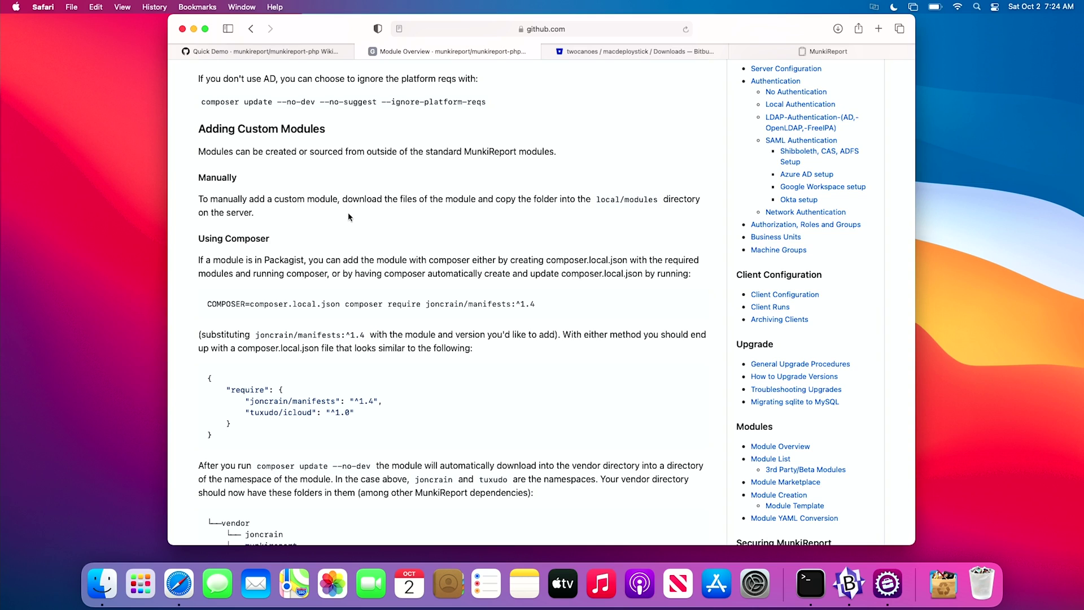
scroll(412, 203, down, 10)
scroll(412, 204, down, 11)
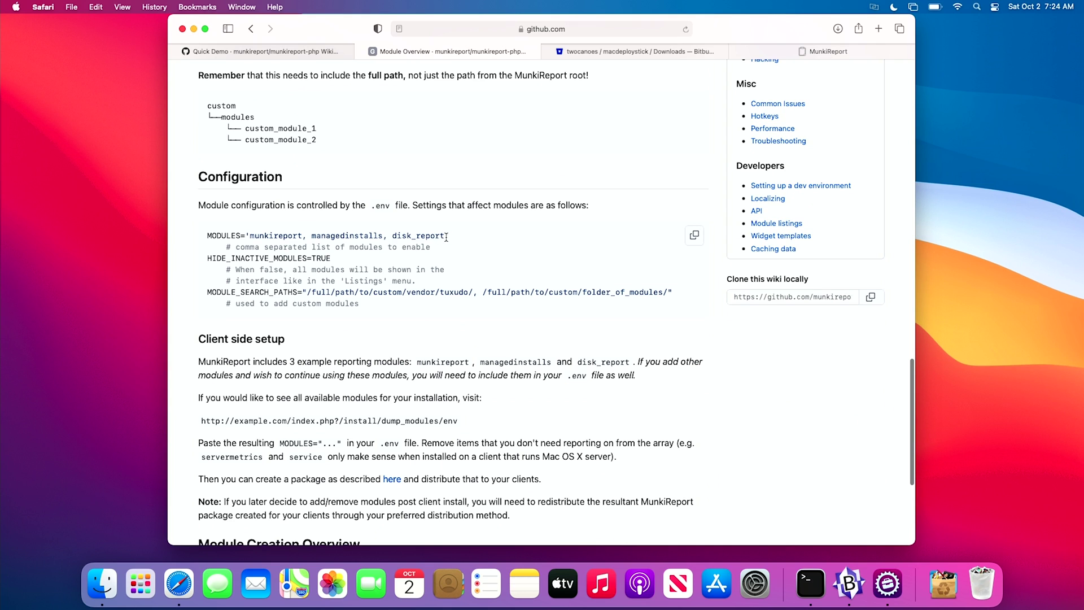
drag(445, 238, 200, 236)
drag(201, 235, 195, 235)
click(209, 236)
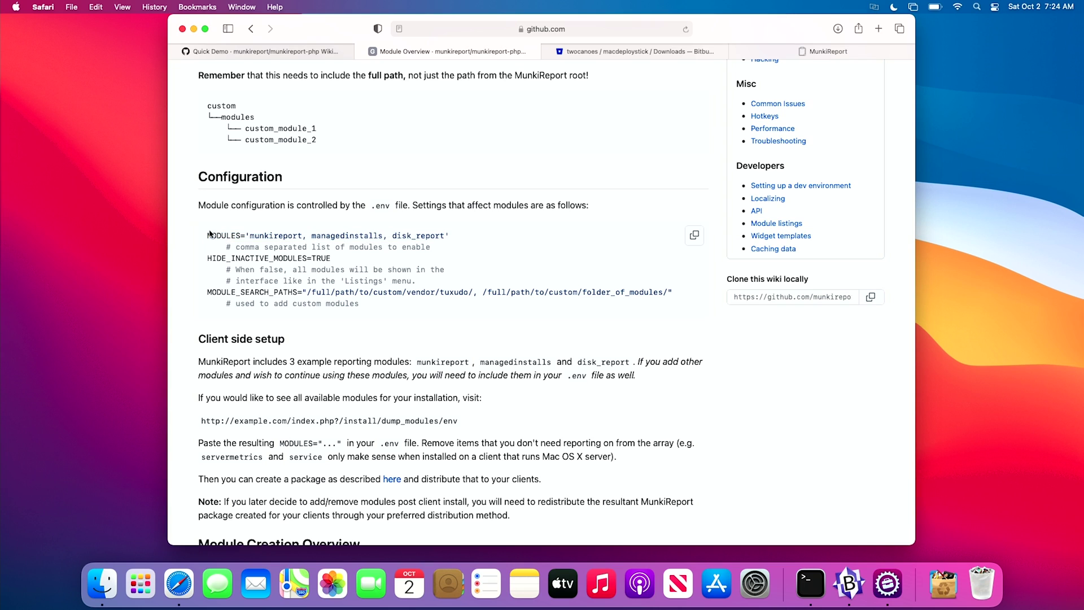
drag(207, 235, 333, 254)
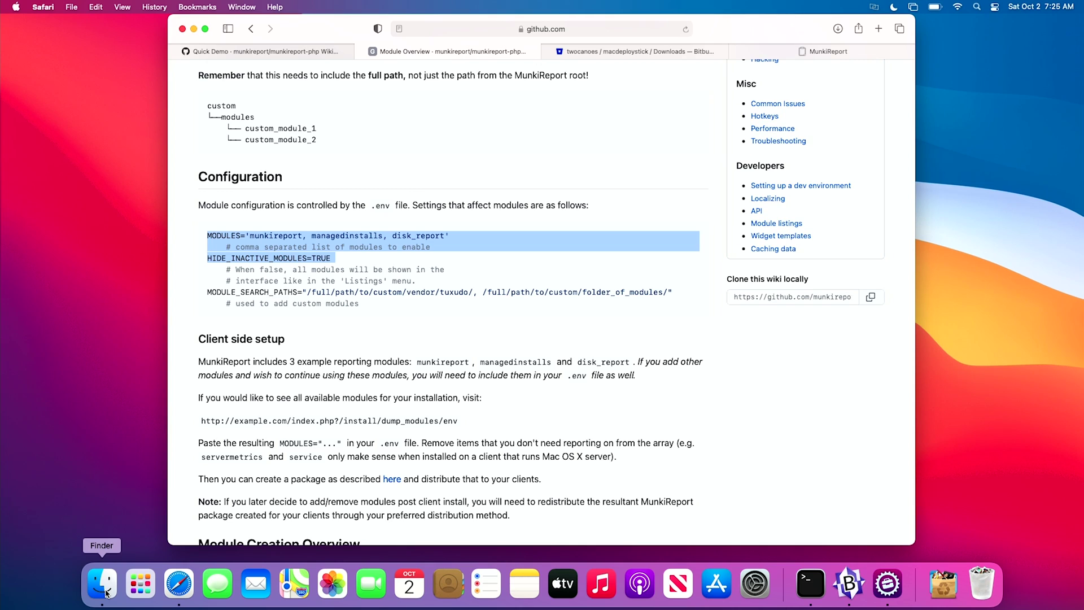
- Switch to MDS and open the /usr/local/mds/munkireport folder in Finder from the MunkiReport preferences
click(888, 583)
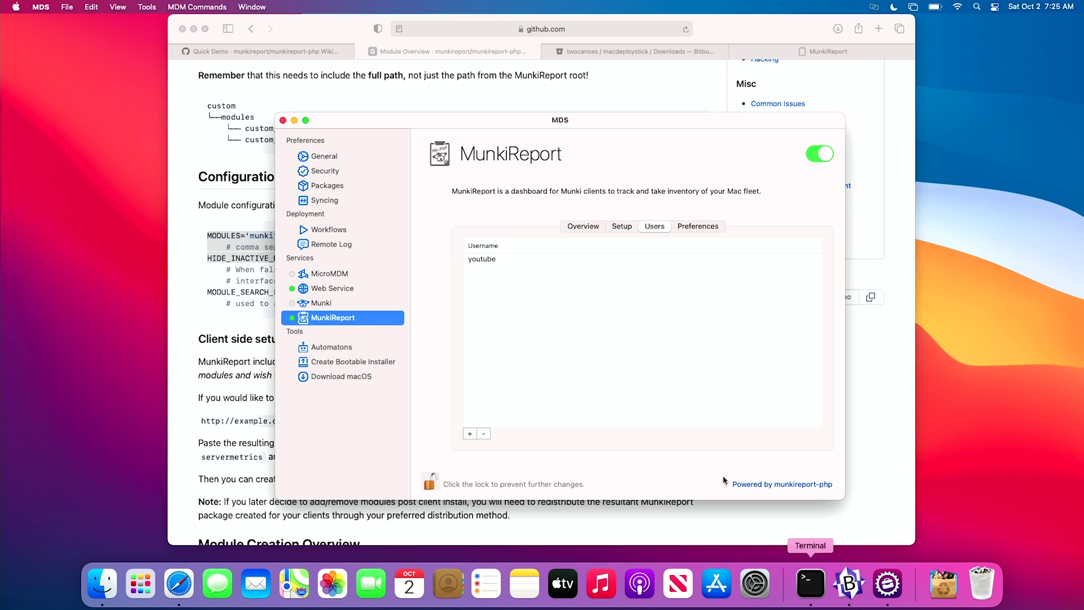
click(706, 229)
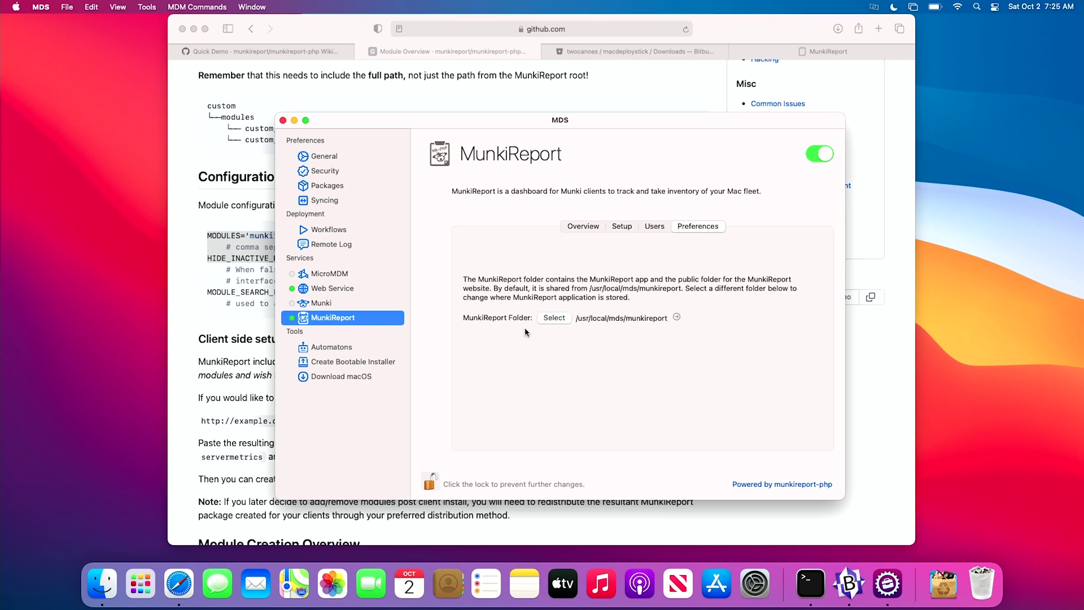
click(676, 318)
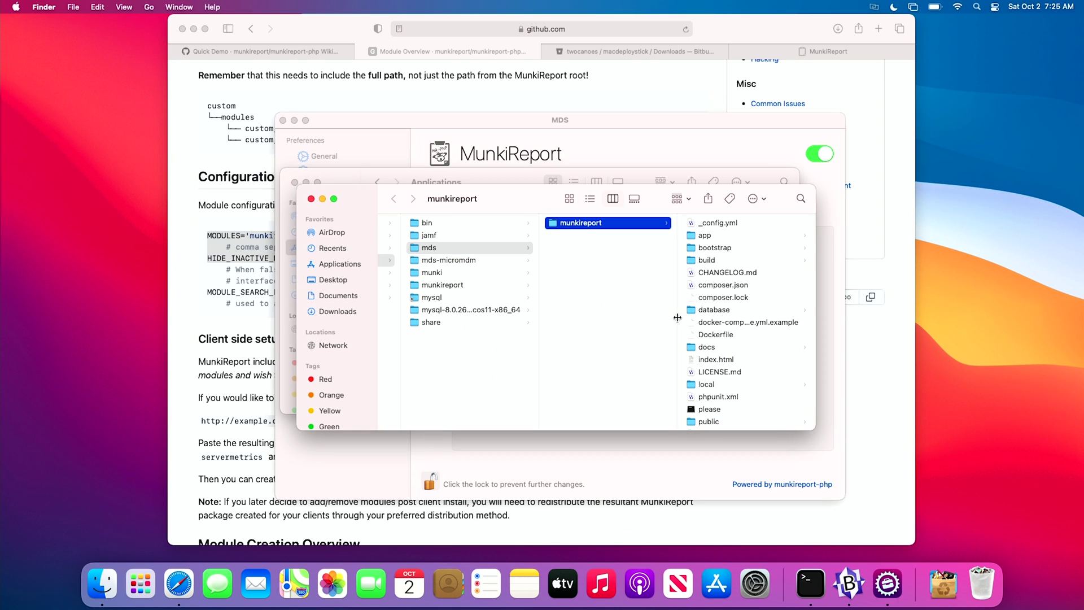
- Show hidden files in the munkireport folder and open .env in BBEdit
scroll(717, 310, down, 3)
scroll(717, 310, up, 3)
scroll(717, 310, down, 3)
scroll(717, 310, up, 3)
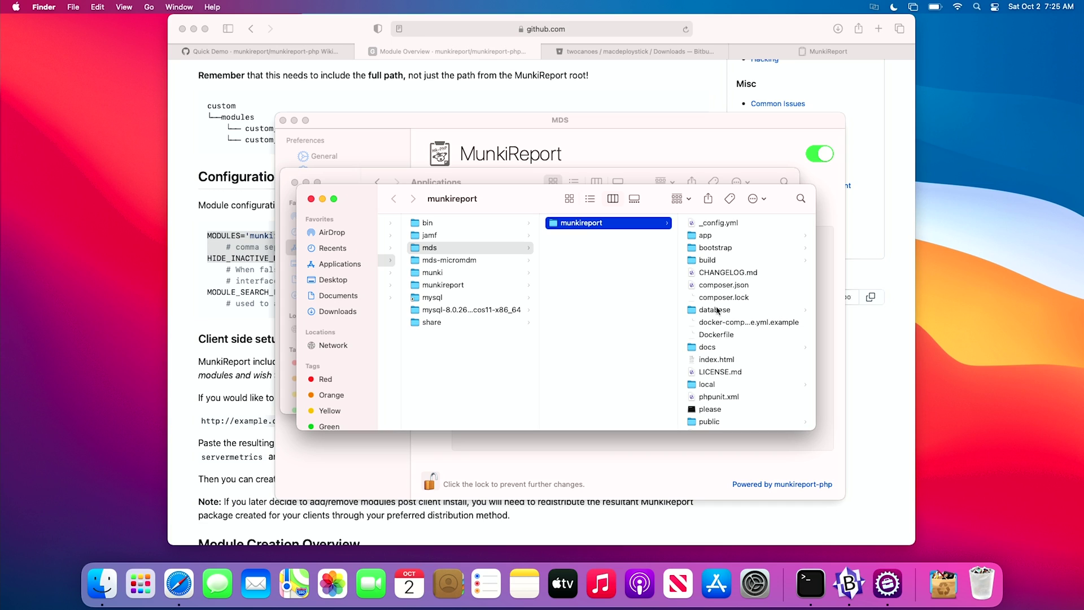
key(super+shift+period)
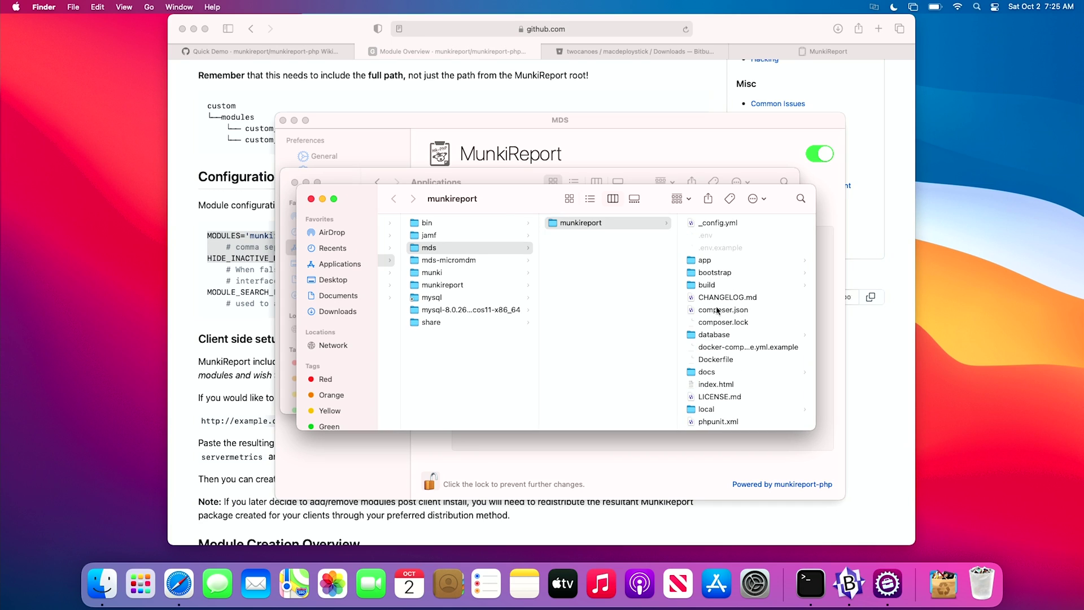
right_click(707, 240)
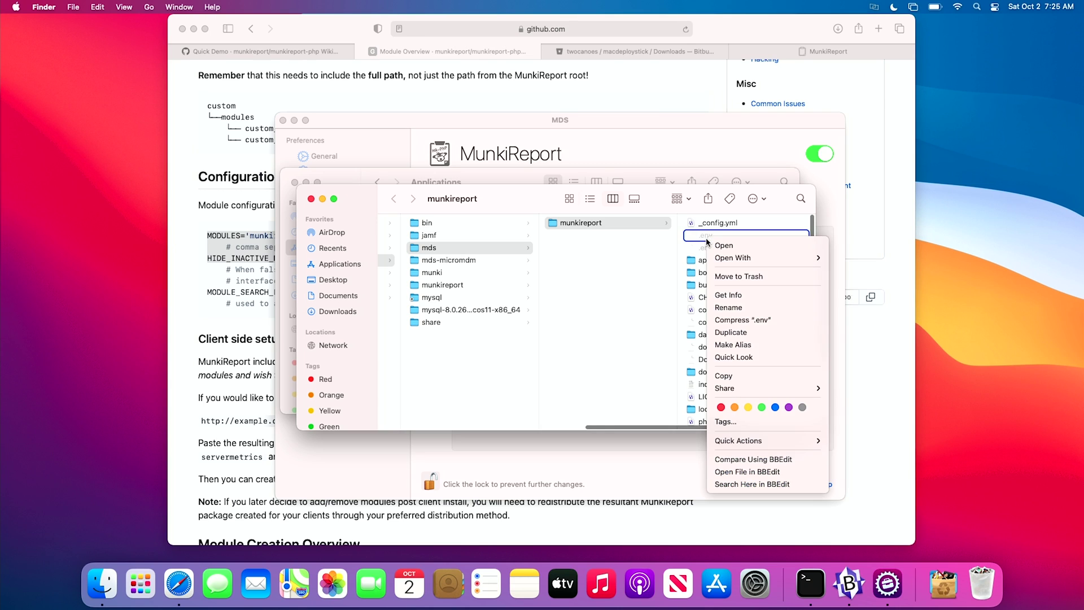
mouse_move(735, 257)
click(858, 289)
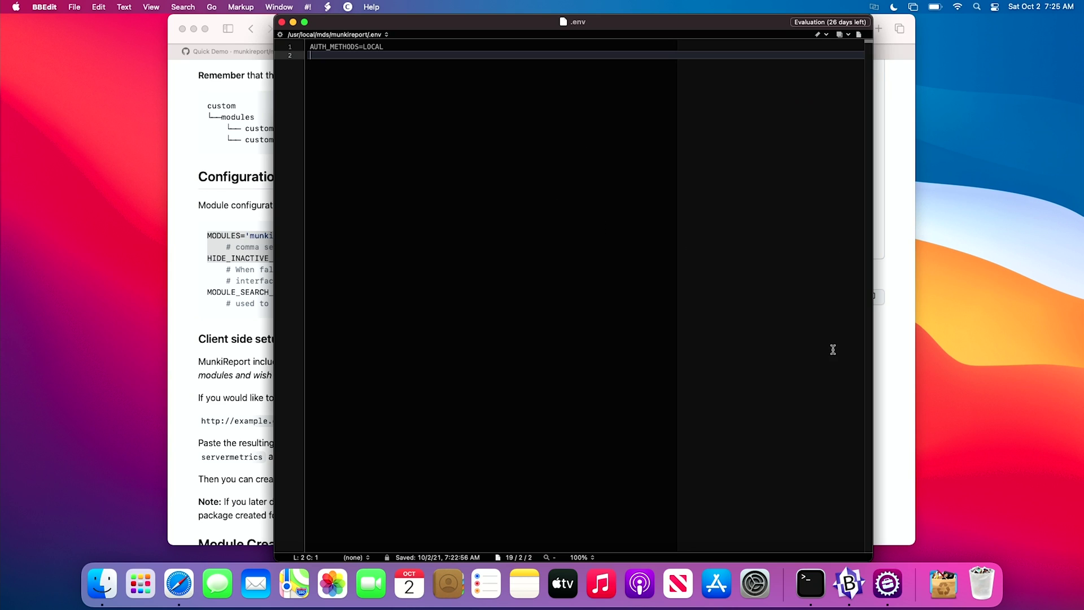
- Return to Finder and open .env.example from the munkireport folder in BBEdit
key(super+Tab)
click(725, 249)
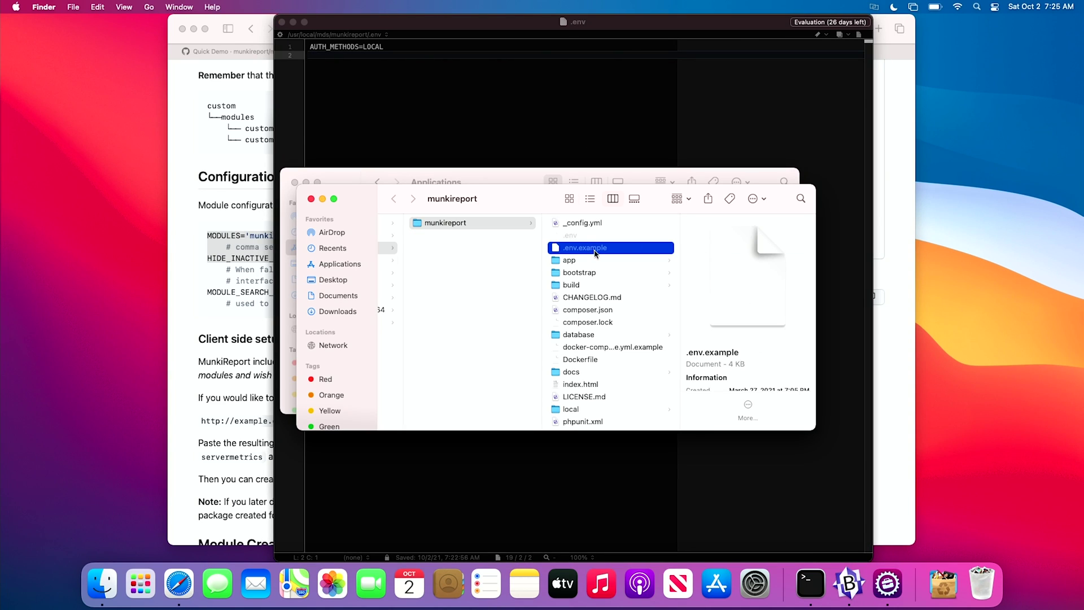
right_click(592, 250)
mouse_move(637, 270)
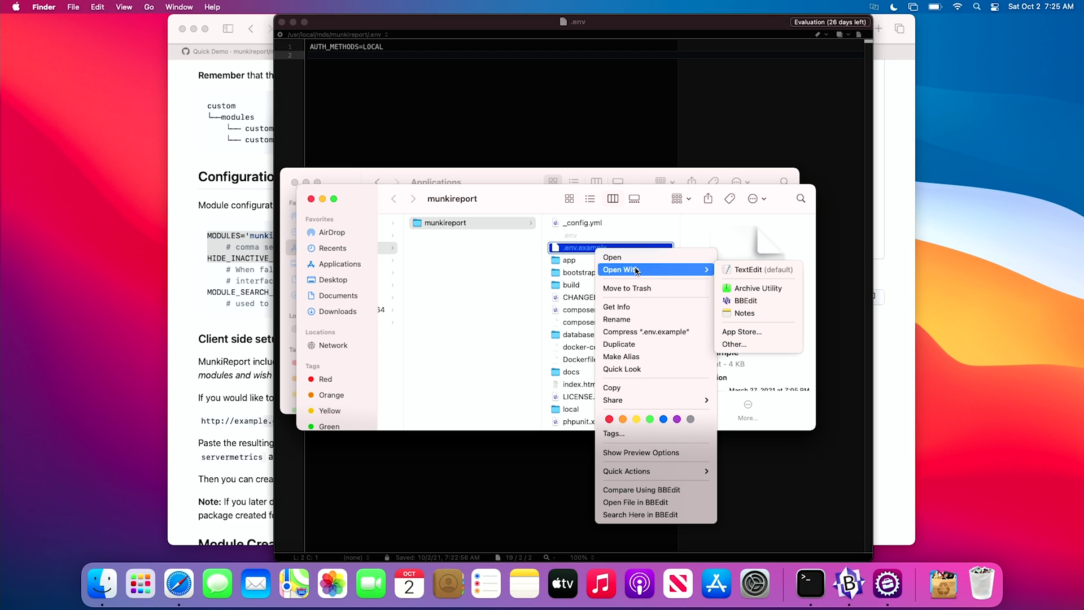
click(764, 301)
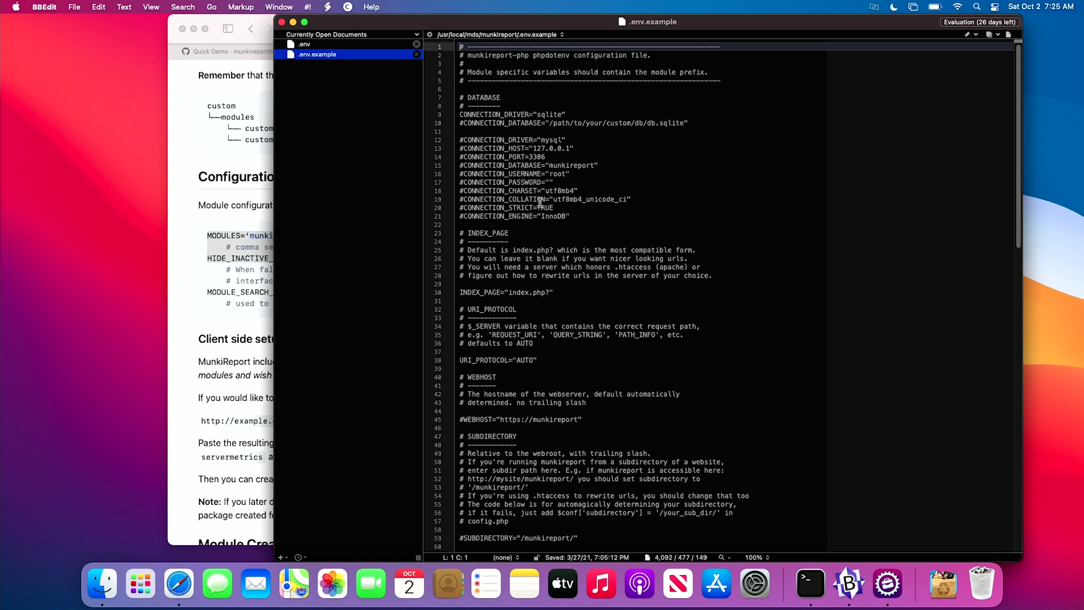
- Review the database and site settings in .env.example and highlight the INDEX_PAGE section
scroll(541, 202, down, 1)
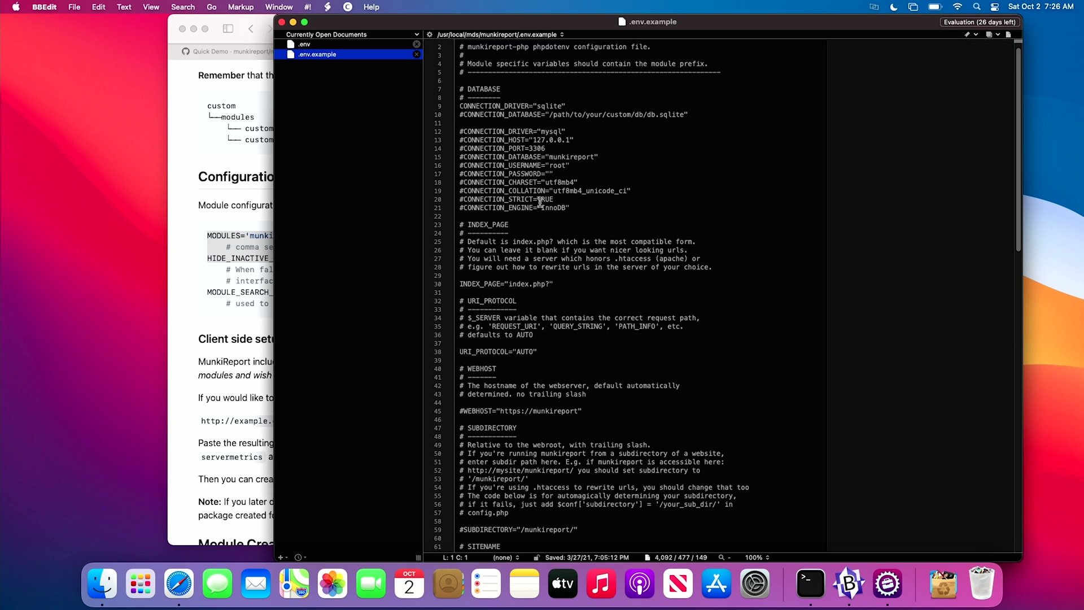
scroll(541, 202, down, 1)
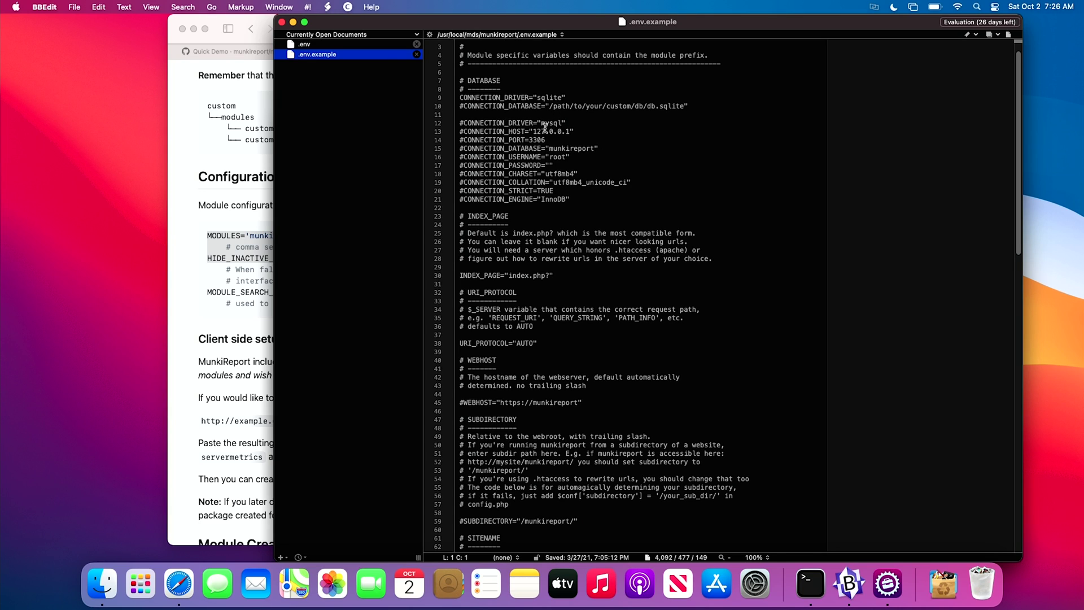
scroll(545, 128, down, 2)
scroll(545, 128, down, 5)
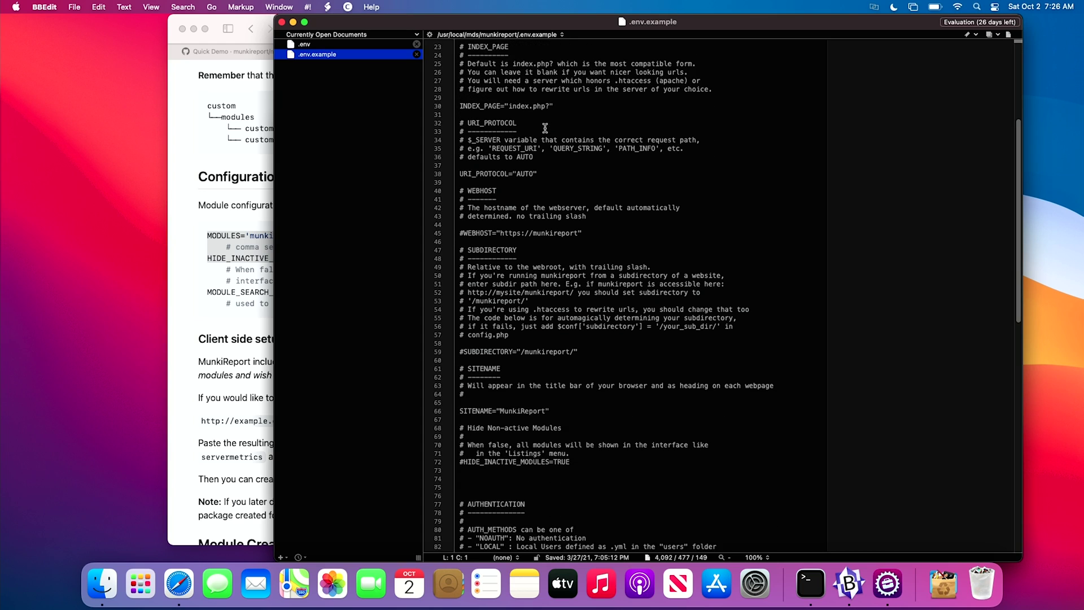
scroll(471, 73, up, 3)
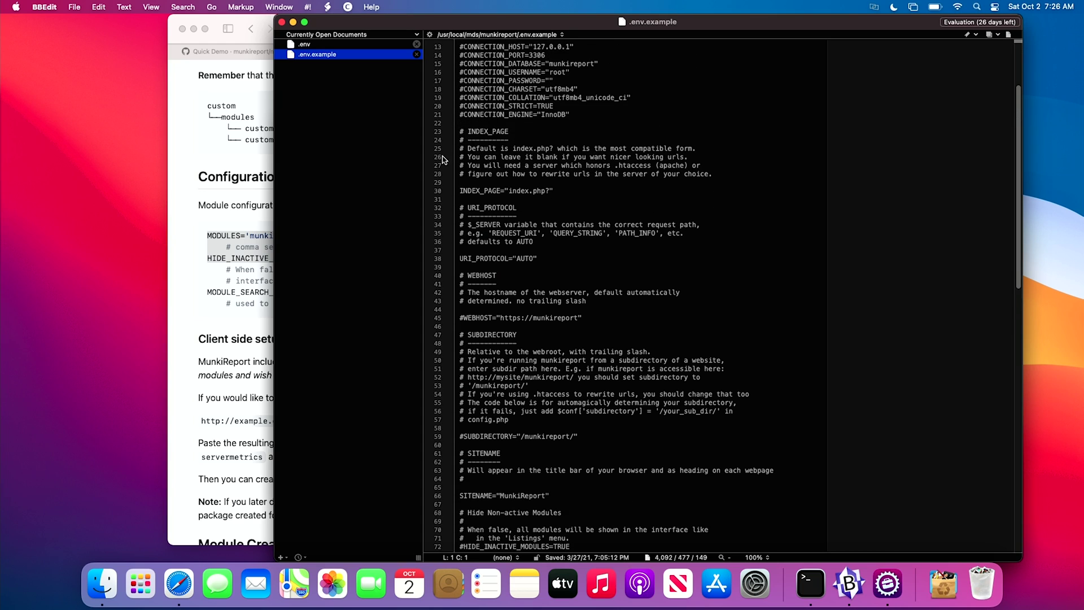
drag(459, 131, 556, 190)
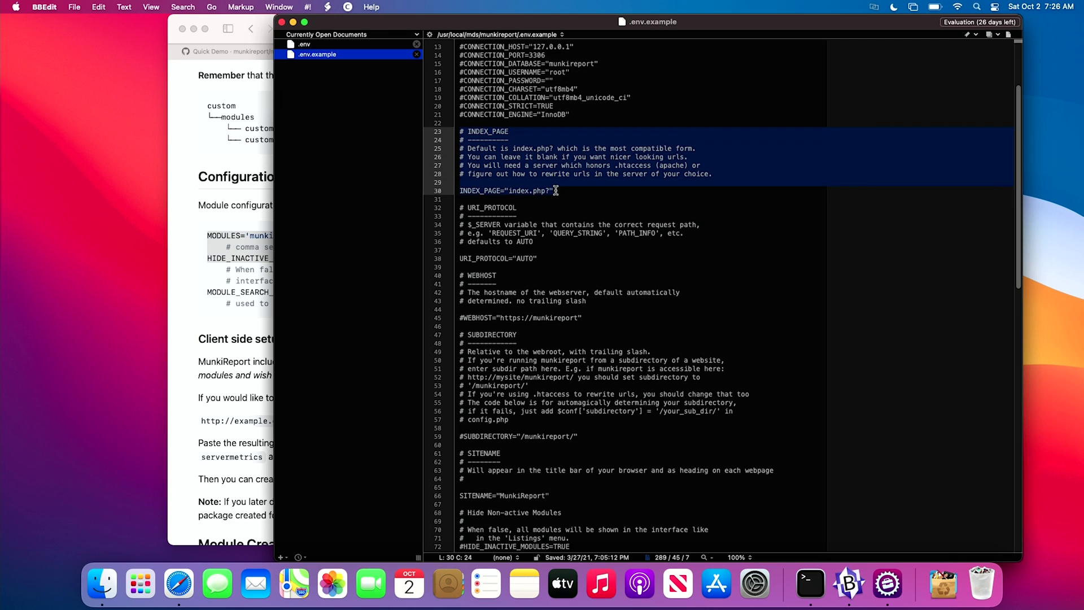
- Paste the copied lines from MODULES='munkireport, managedinstalls, disk_report' through HIDE_INACTIVE_MODULES=TRUE into .env, below AUTH_METHODS=LOCAL
click(301, 45)
key(Return)
key(Return)
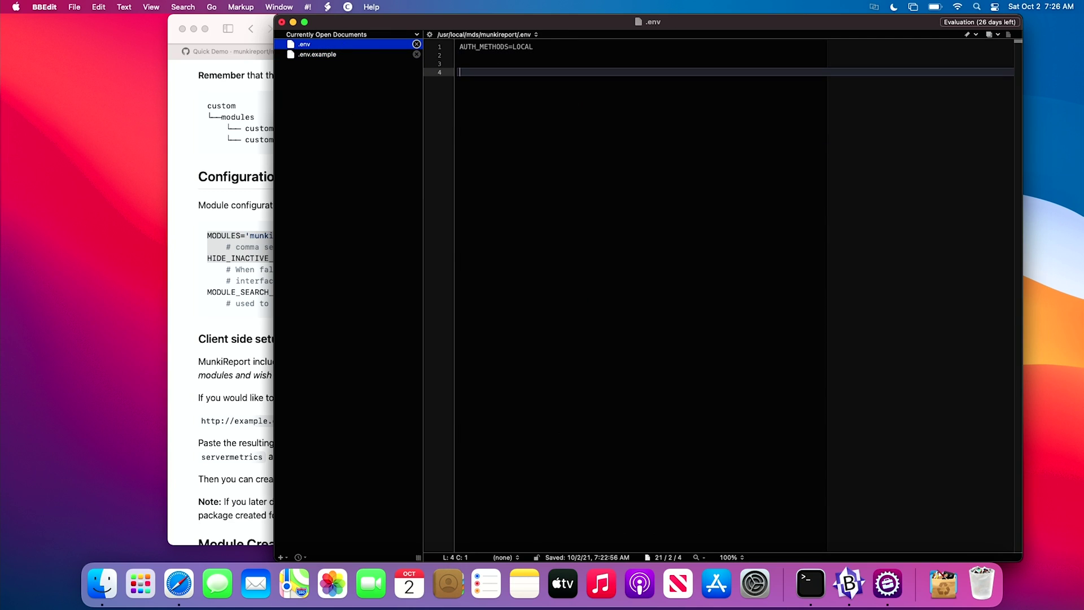
text(MODULES='munkireport, managedinstalls, disk_report'     # comma separated list of modules to enable)
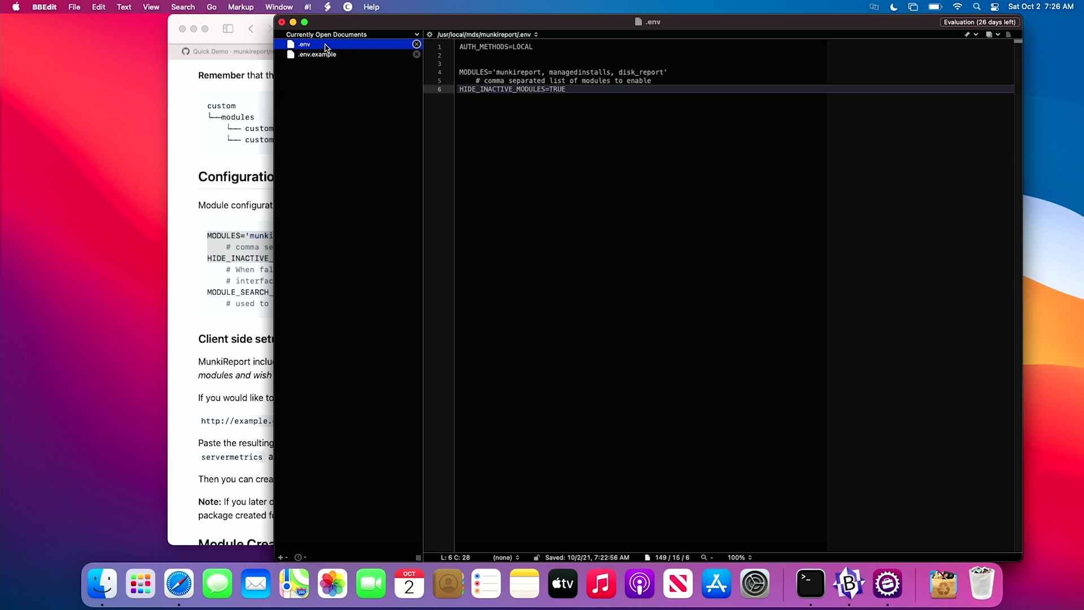
- Copy the sections from INDEX_PAGE through SITENAME in .env.example into .env, between the AUTH_METHODS and MODULES lines
click(320, 55)
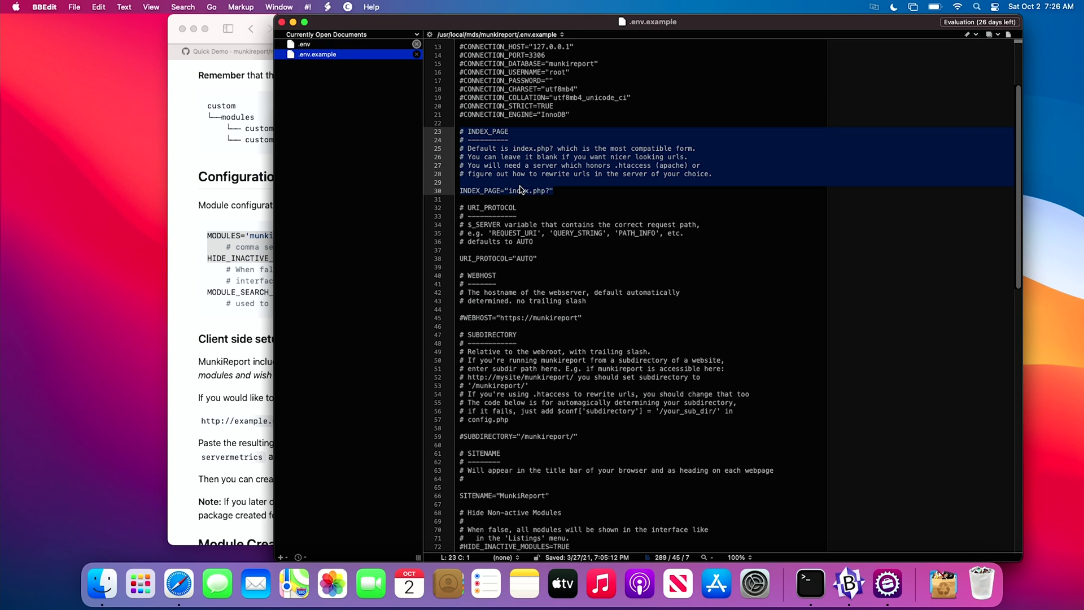
click(469, 133)
drag(459, 132, 566, 495)
key(super+c)
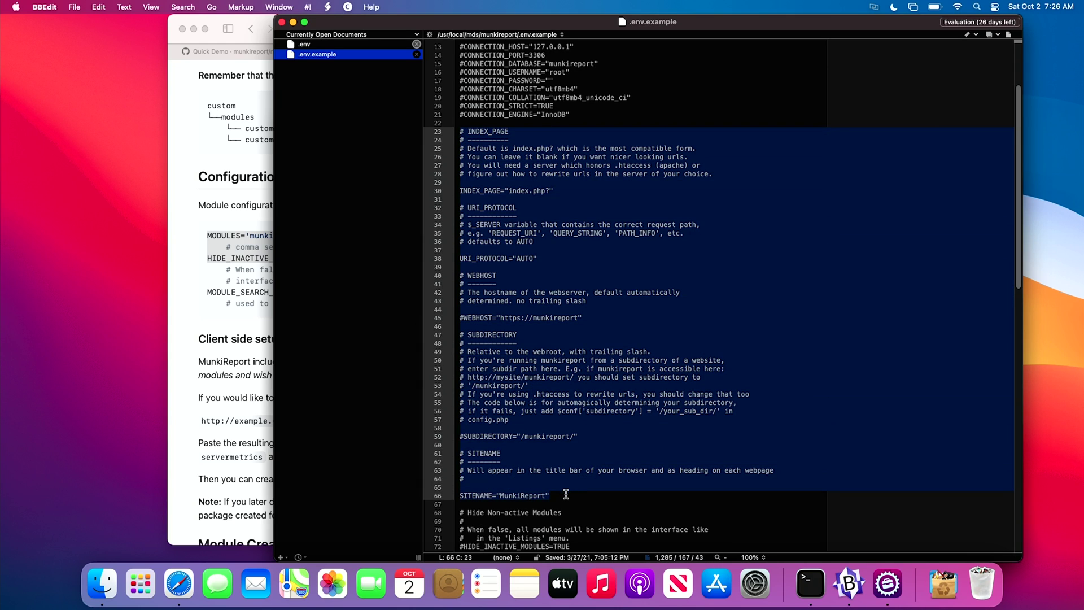
click(305, 44)
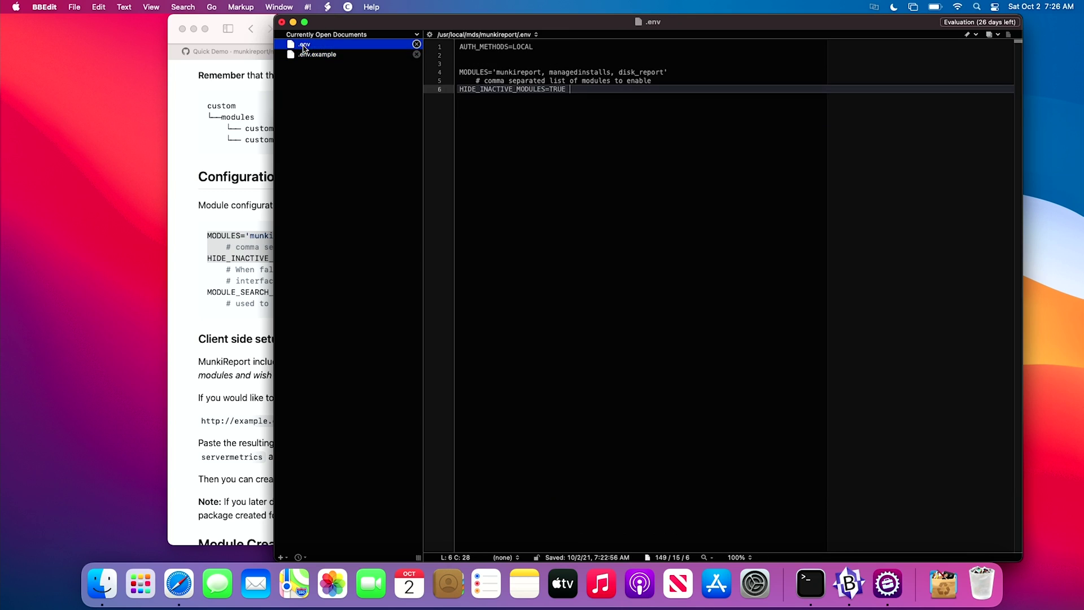
click(502, 64)
key(Return)
key(Return)
key(Up)
key(Up)
key(super+v)
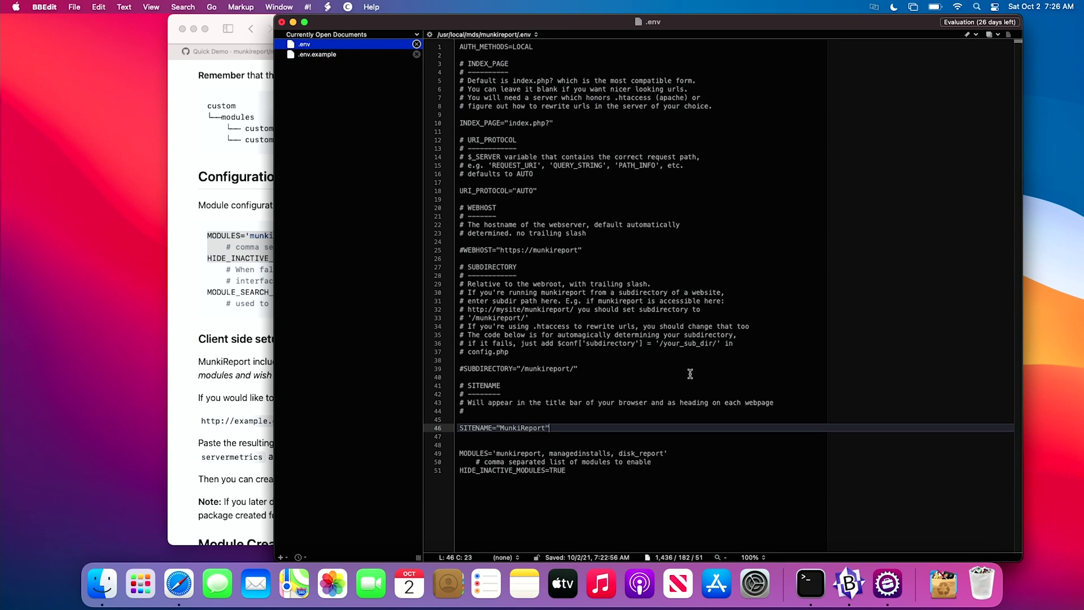
- Add YouTube before MunkiReport in the SITENAME value of .env
click(503, 428)
text(Yout)
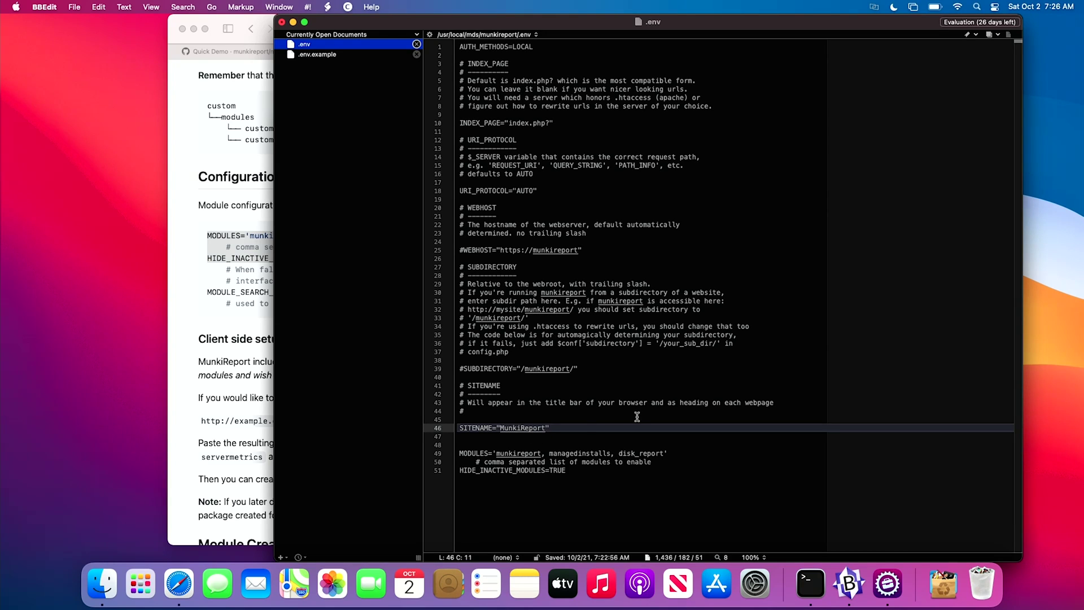
text(ube)
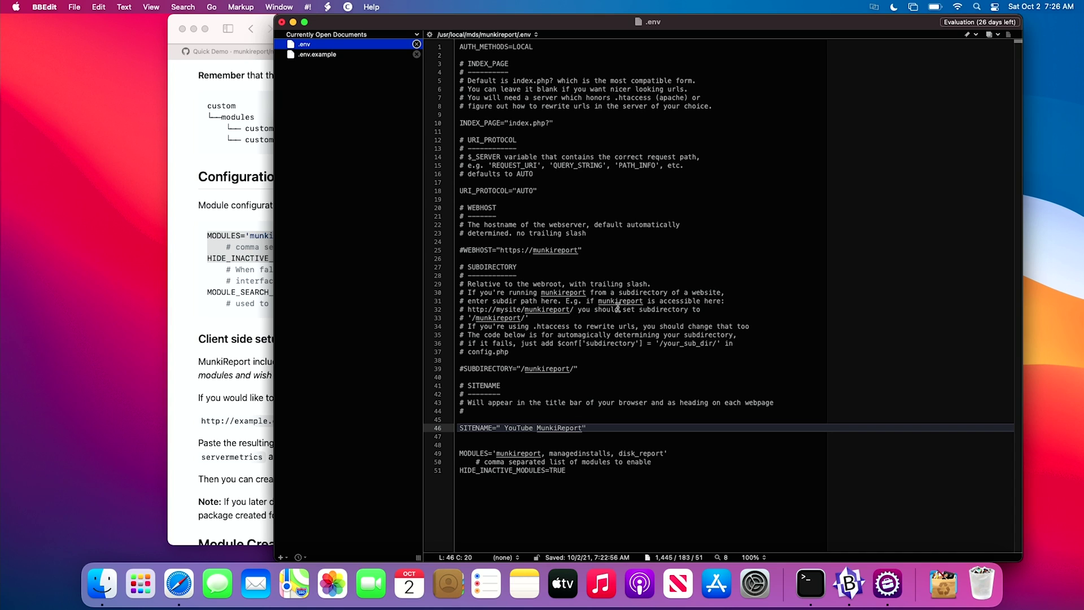
- Examine the authentication, roles, business units and secure connection settings in .env.example, comparing AUTH_METHODS with .env
click(317, 55)
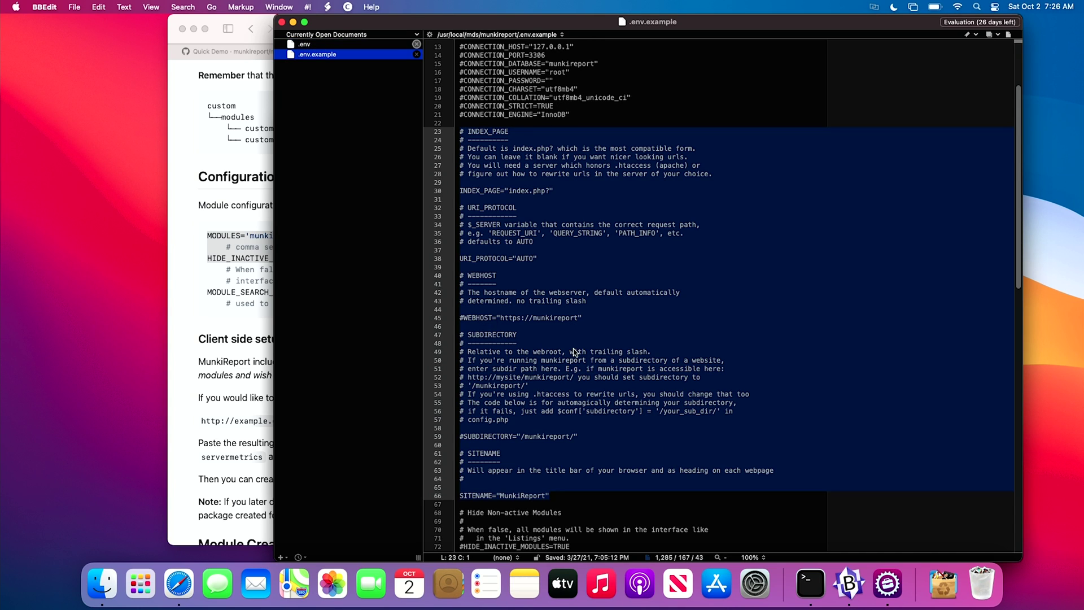
scroll(575, 353, down, 15)
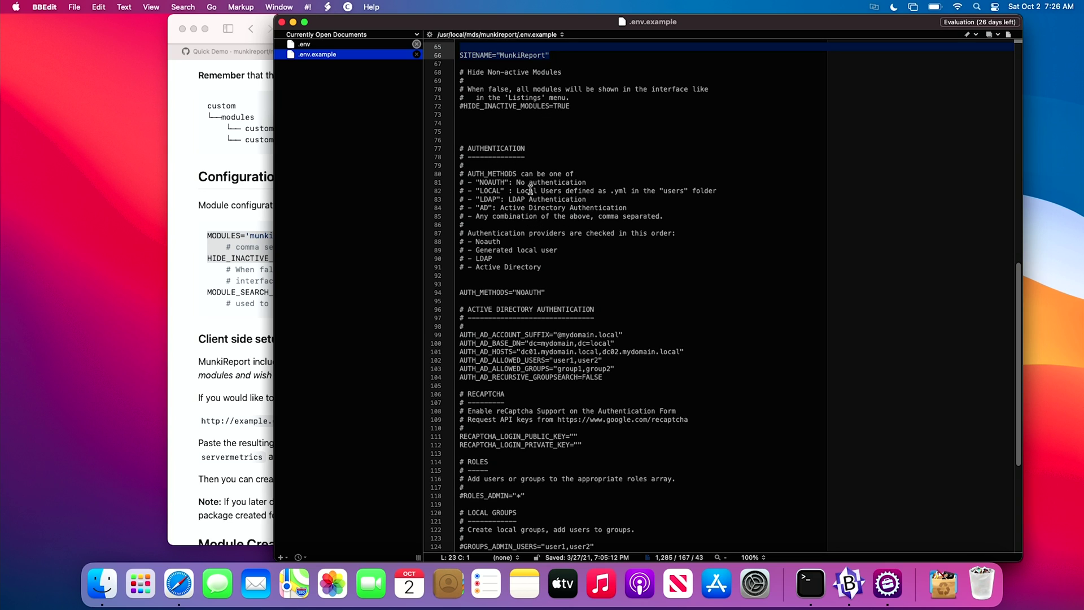
click(326, 46)
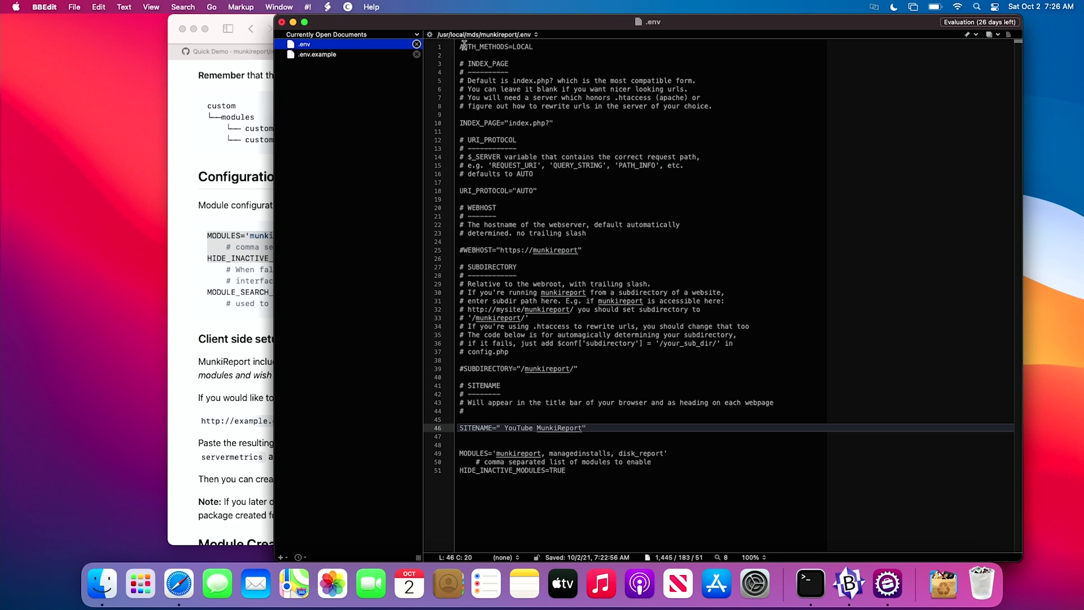
click(336, 57)
scroll(465, 283, down, 10)
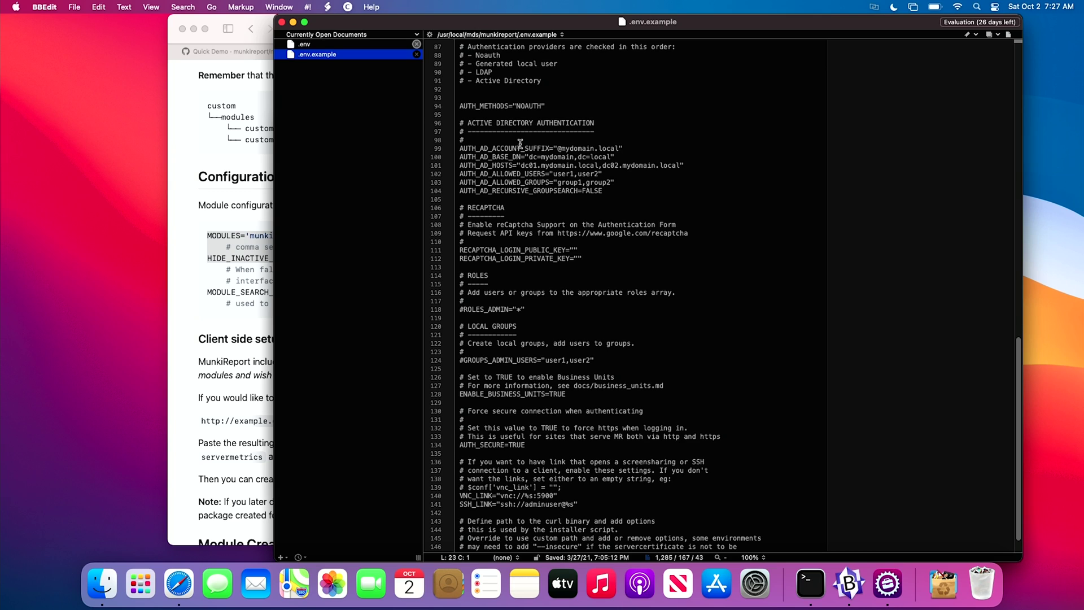
scroll(553, 278, down, 1)
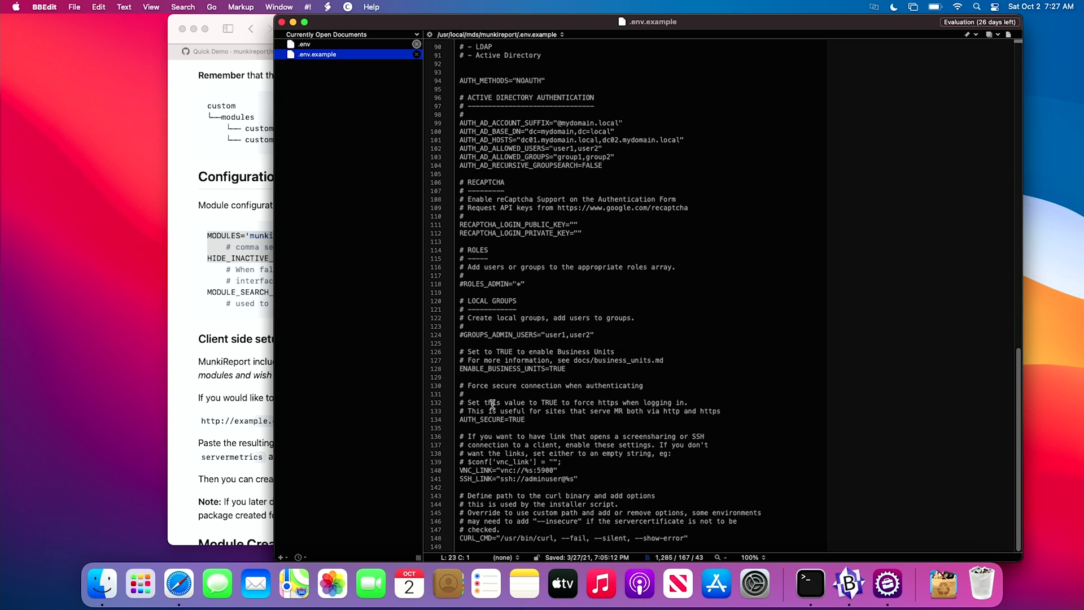
scroll(493, 404, up, 3)
scroll(492, 403, down, 3)
- Delete managedinstalls from the MODULES list in .env
click(305, 45)
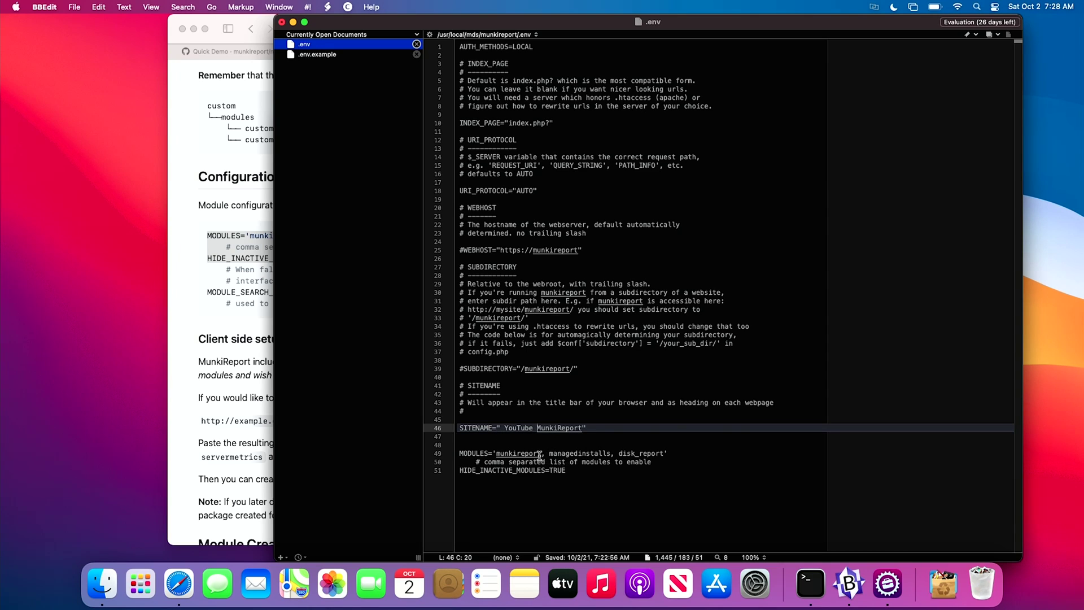
click(612, 453)
key(BackSpace)
key(BackSpace)
key(BackSpace)
key(BackSpace)
key(BackSpace)
key(BackSpace)
key(BackSpace)
key(BackSpace)
key(BackSpace)
key(BackSpace)
key(BackSpace)
key(BackSpace)
key(BackSpace)
key(BackSpace)
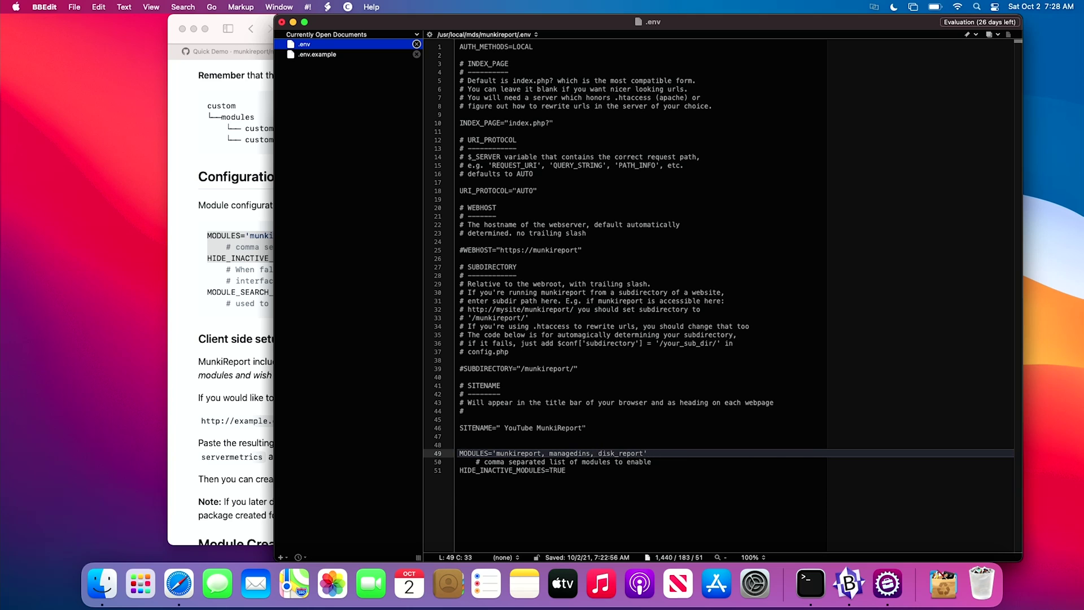
key(BackSpace)
- Switch to the MunkiReport wiki in Safari, open the Module List page and examine the Available Modules table
click(221, 321)
scroll(772, 168, up, 5)
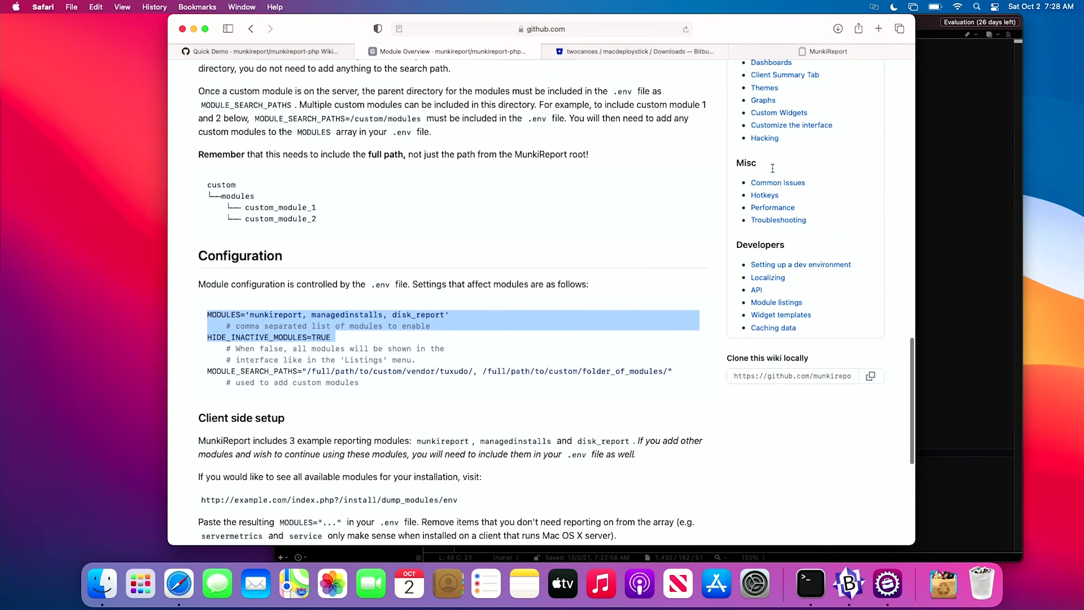
scroll(773, 169, up, 3)
click(784, 159)
scroll(331, 236, down, 6)
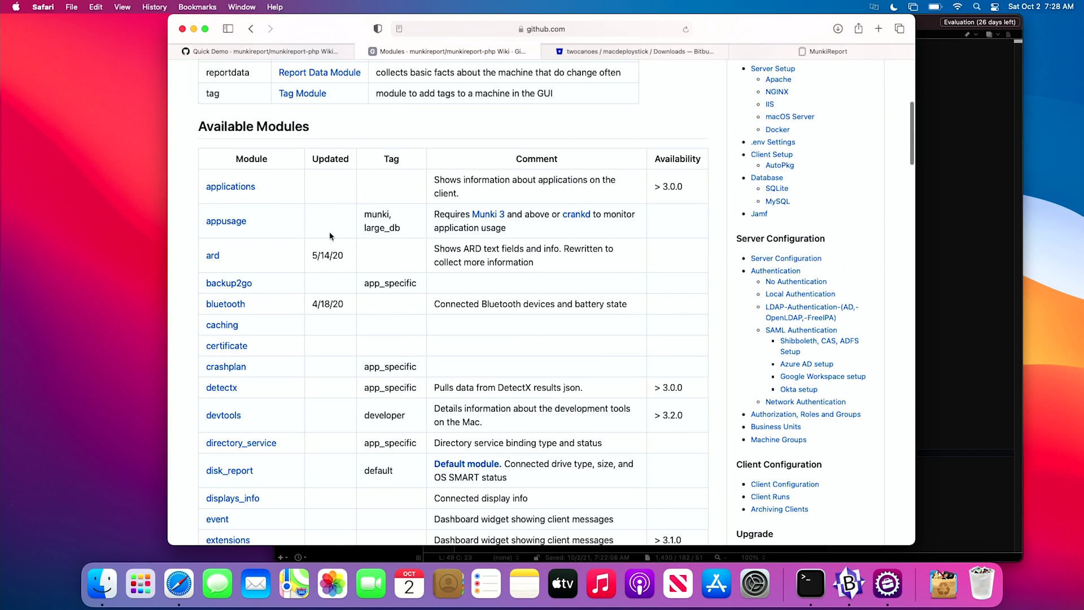
scroll(331, 236, down, 2)
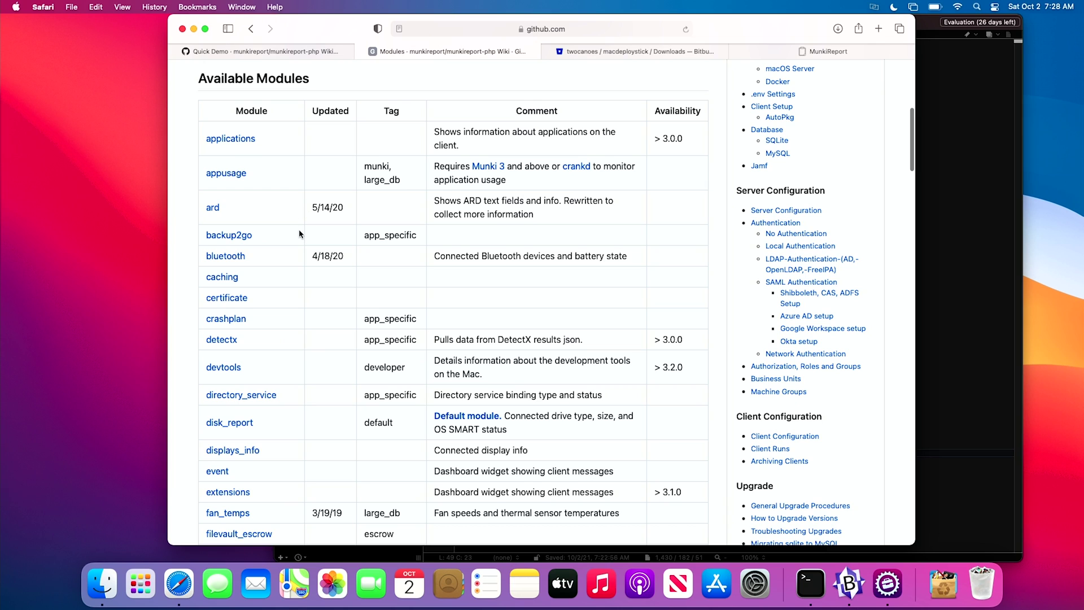
scroll(300, 234, down, 1)
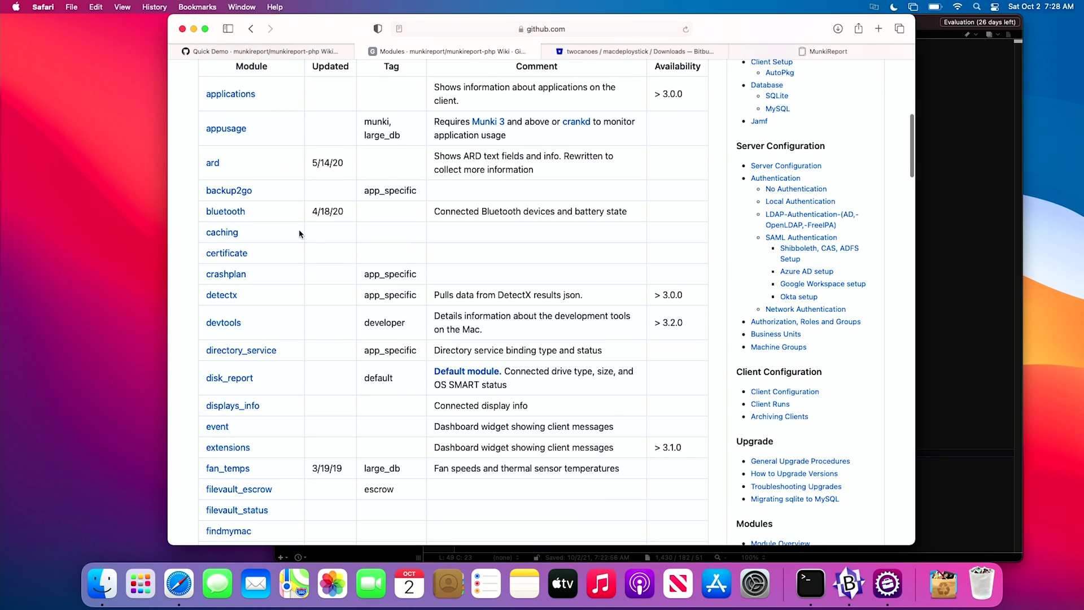
scroll(300, 234, down, 2)
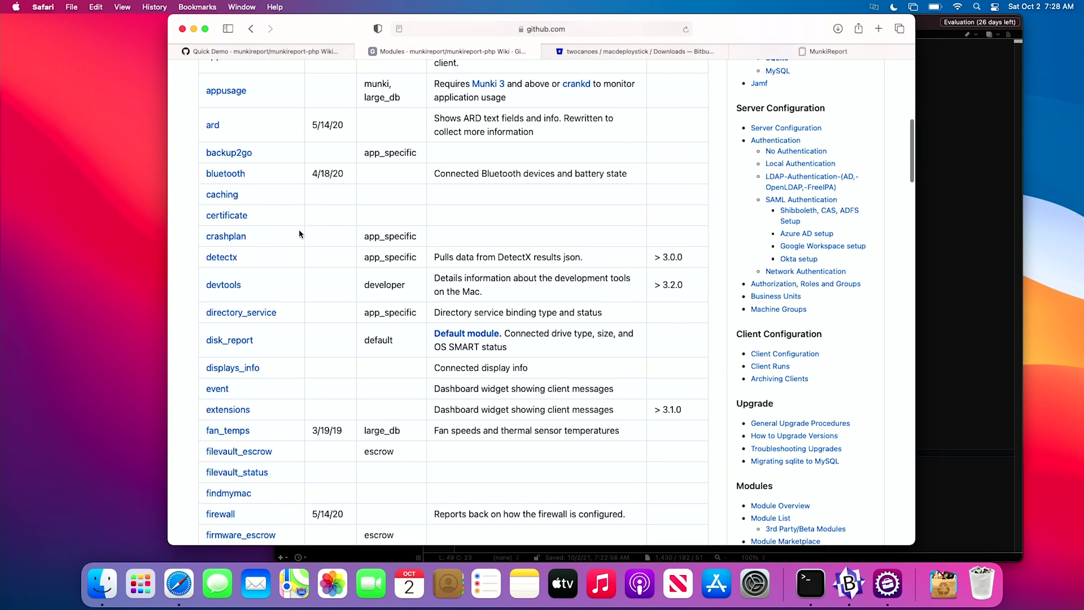
scroll(289, 209, down, 5)
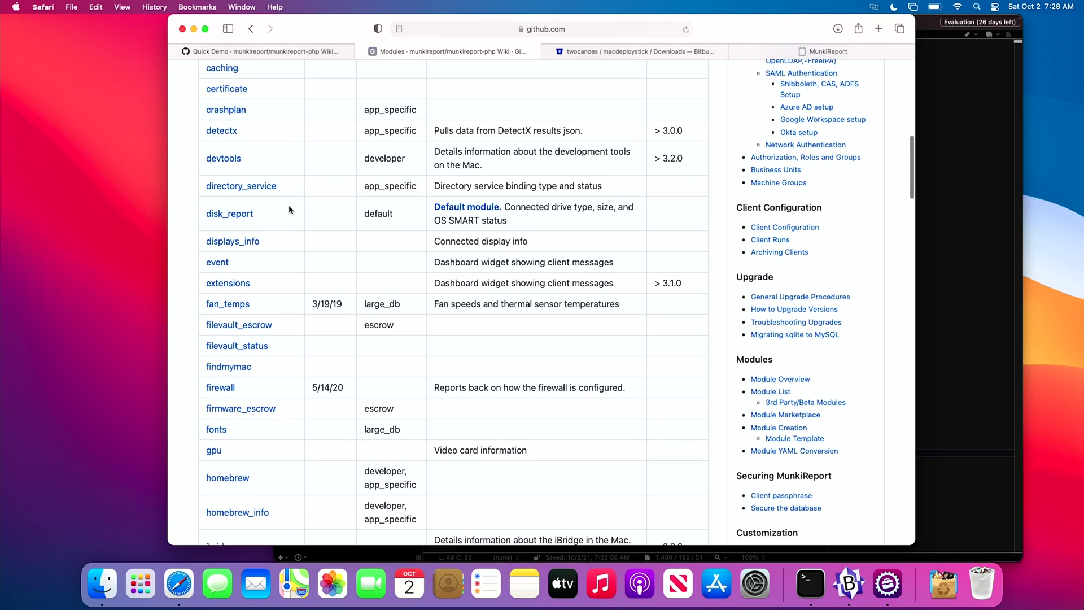
scroll(289, 210, down, 1)
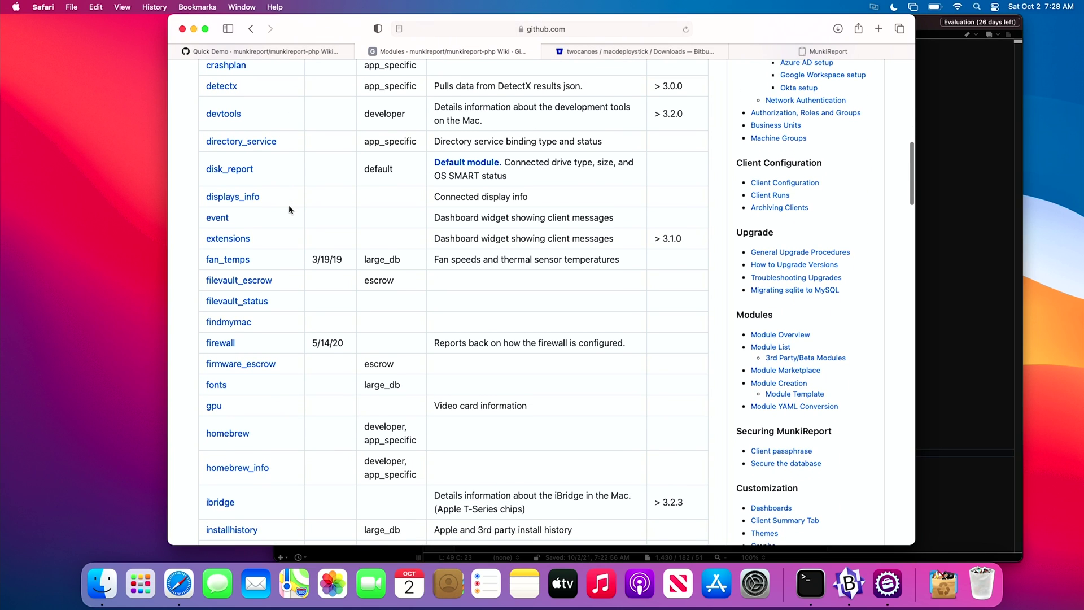
- Copy the module name displays_info into the MODULES list of .env after munkireport, then return to the wiki
drag(270, 200, 205, 199)
key(super+c)
key(super+Tab)
key(super+v)
key(super+Tab)
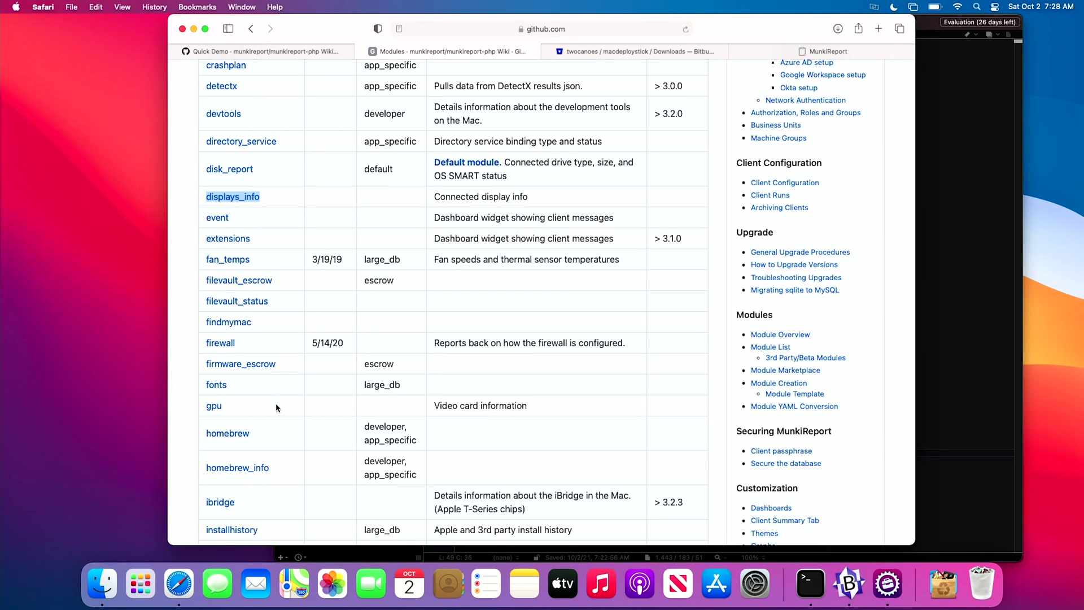
- Add disk_report and filevault_status to the MODULES list in .env, copying filevault_status from the wiki's module table
scroll(276, 408, down, 2)
scroll(288, 319, down, 2)
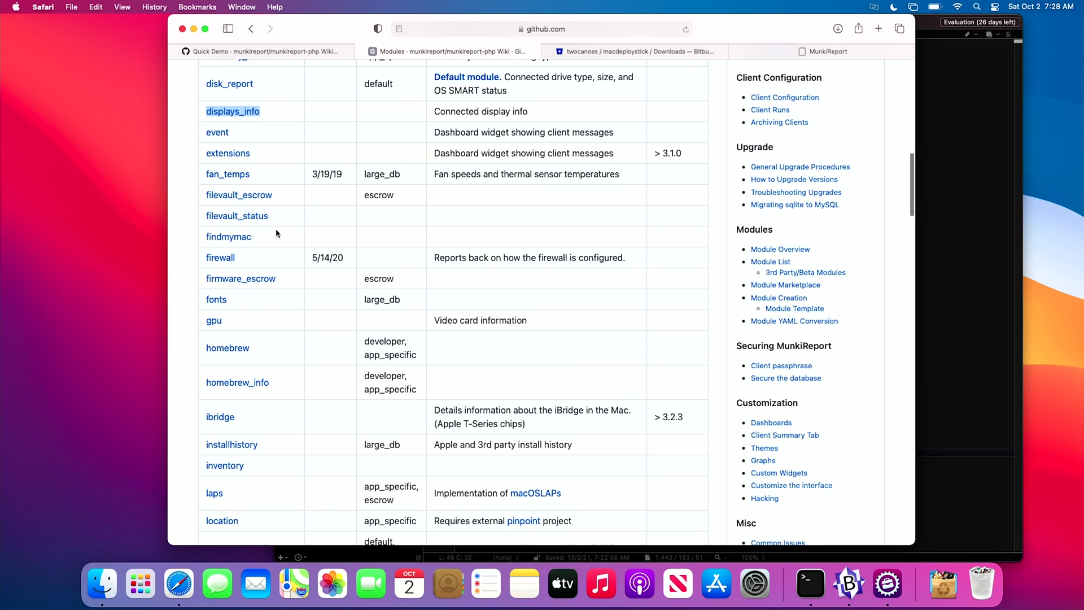
drag(273, 218, 200, 217)
key(super+c)
key(super+Tab)
click(656, 453)
text(, displays_info, disk_report,')
key(super+v)
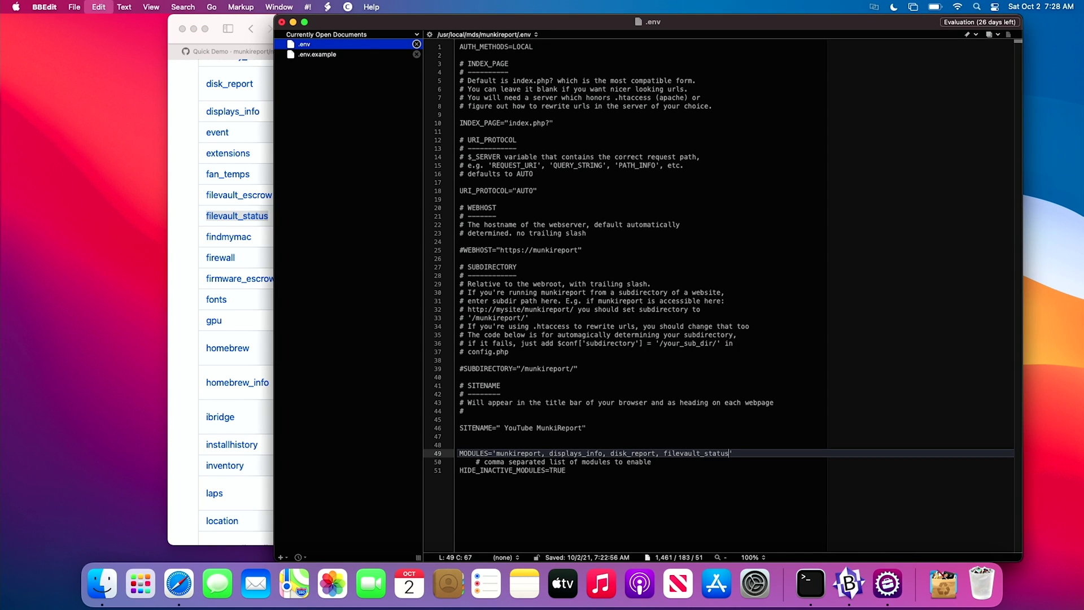
- Copy the module name network from the wiki table and append it to the MODULES list in .env
click(172, 419)
scroll(179, 400, down, 5)
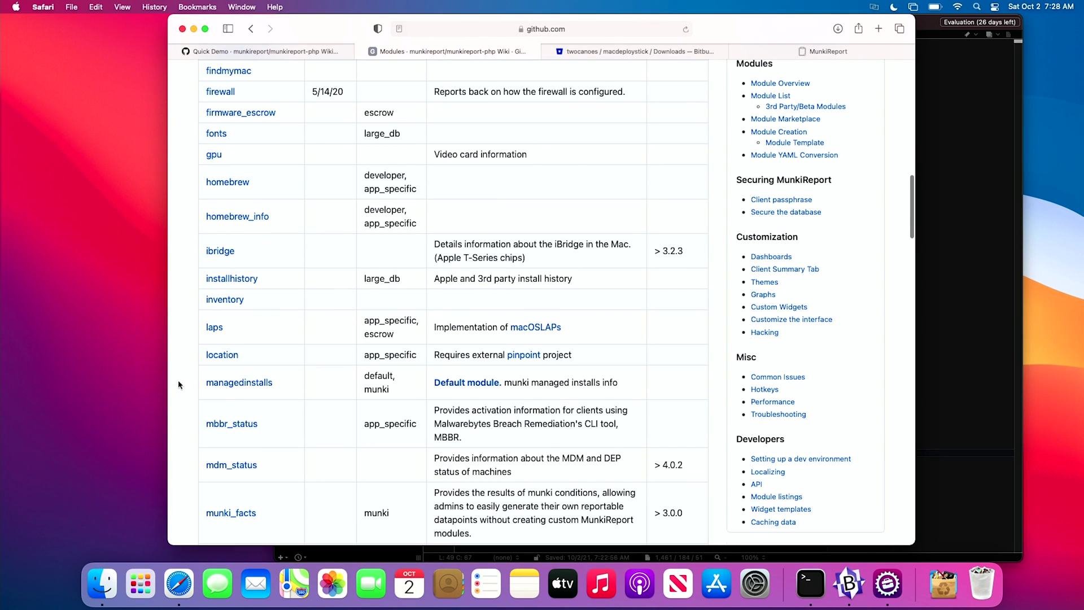
scroll(246, 325, down, 5)
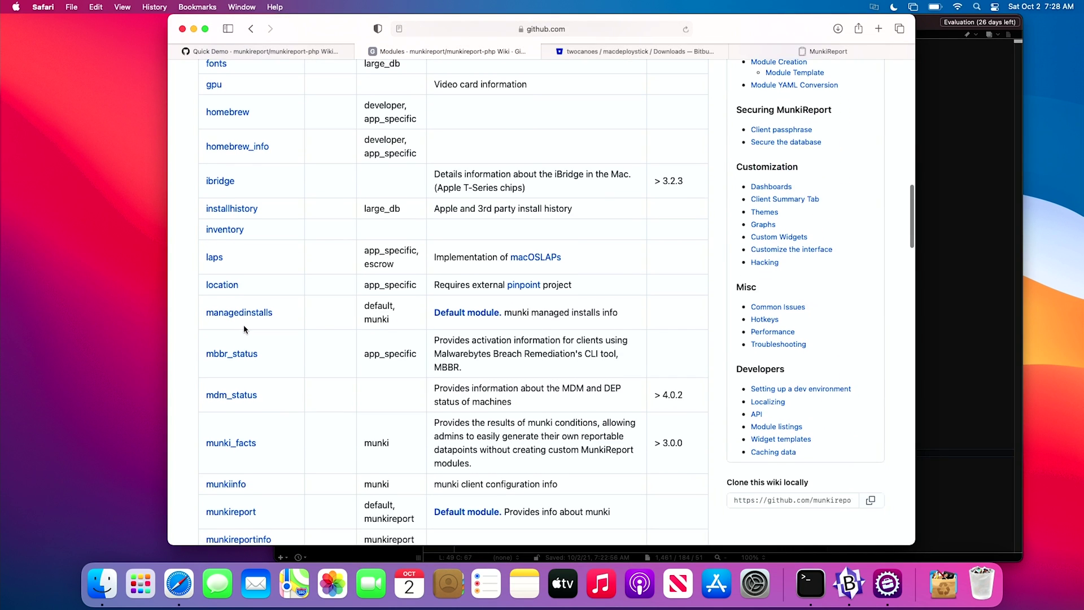
scroll(277, 249, down, 2)
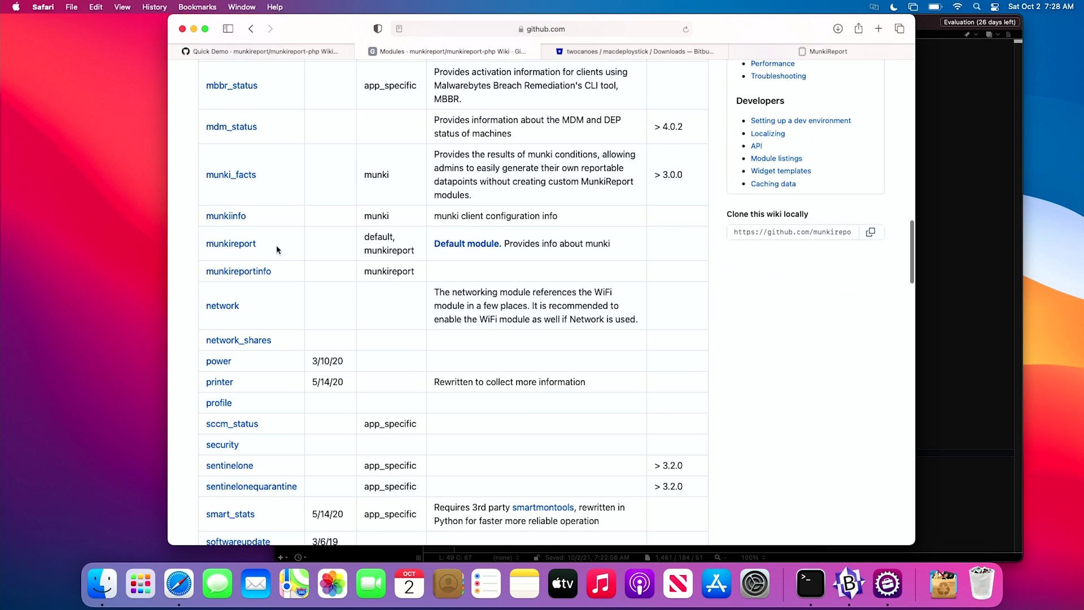
scroll(269, 306, down, 1)
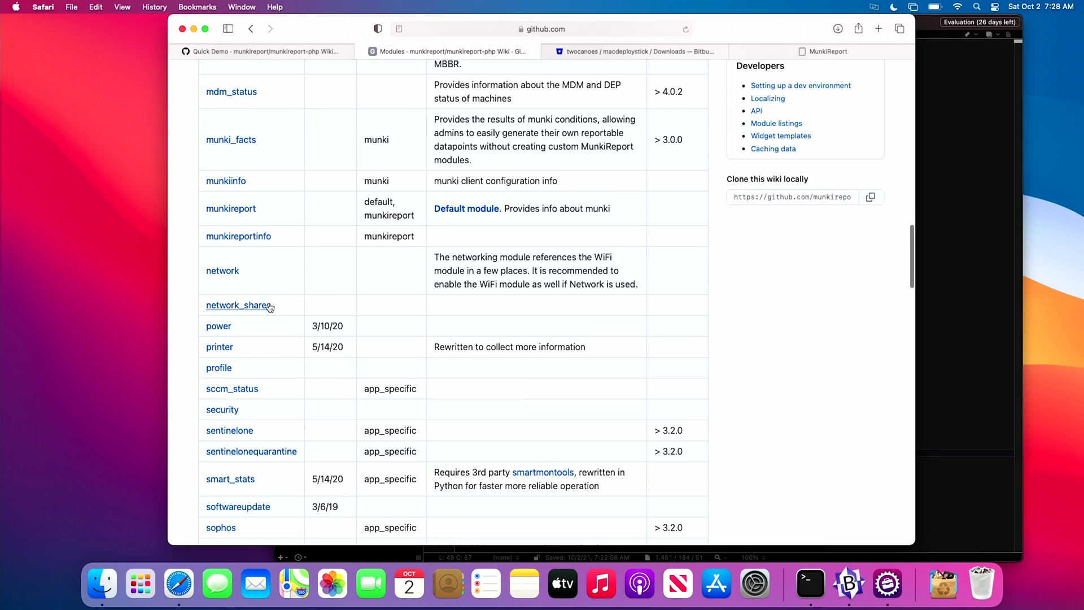
drag(241, 270, 207, 271)
key(super+c)
key(super+Tab)
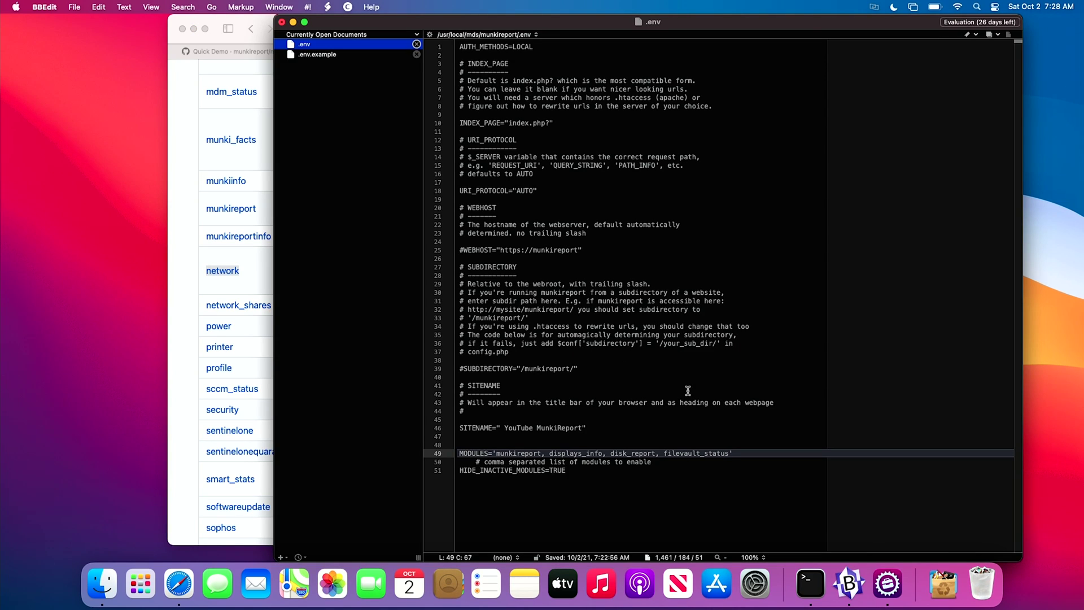
key(super+v)
- Copy the module name softwareupdate from the wiki table and append it to the MODULES list in .env
click(197, 377)
scroll(254, 370, down, 5)
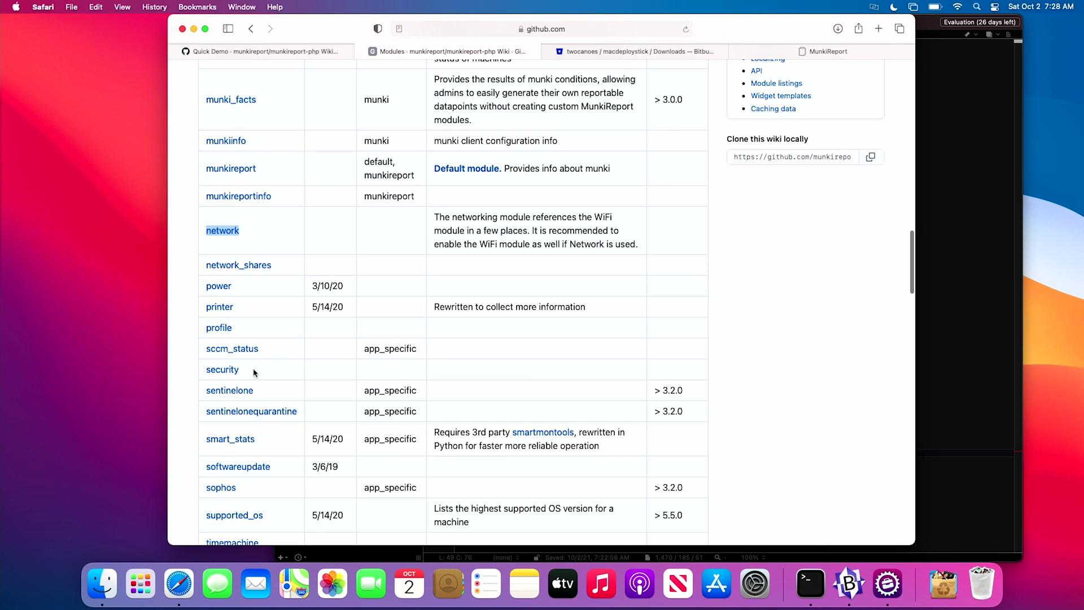
scroll(270, 307, down, 4)
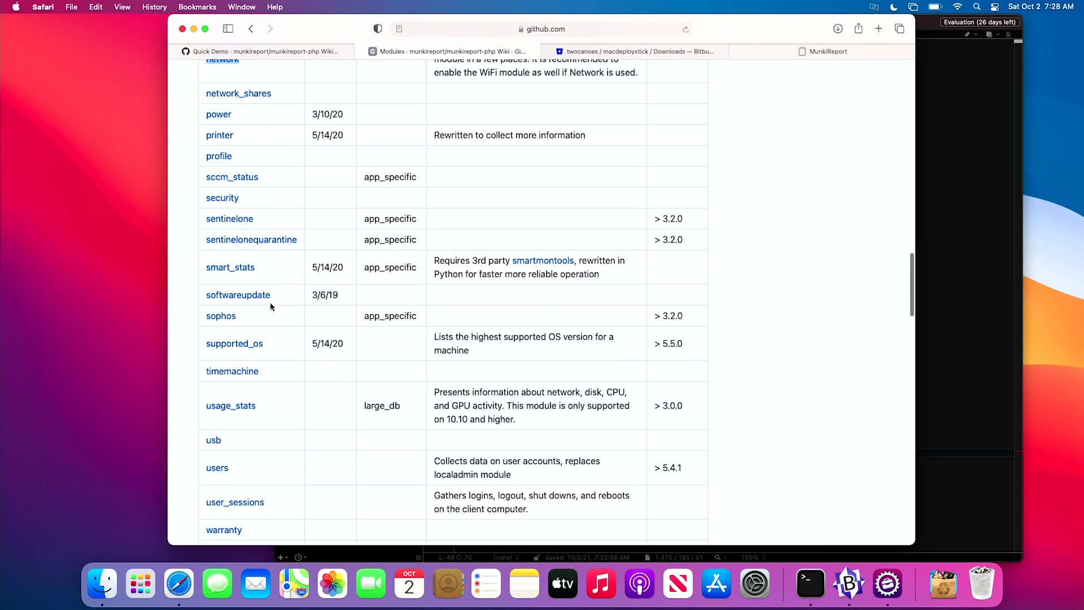
drag(279, 298, 202, 288)
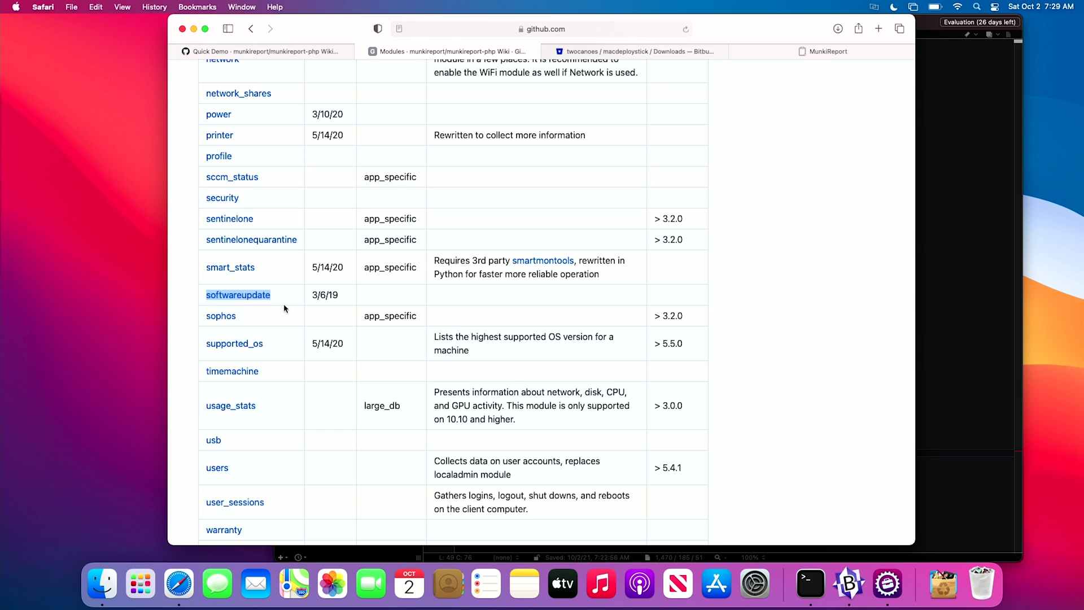
key(super+Tab)
text(,)
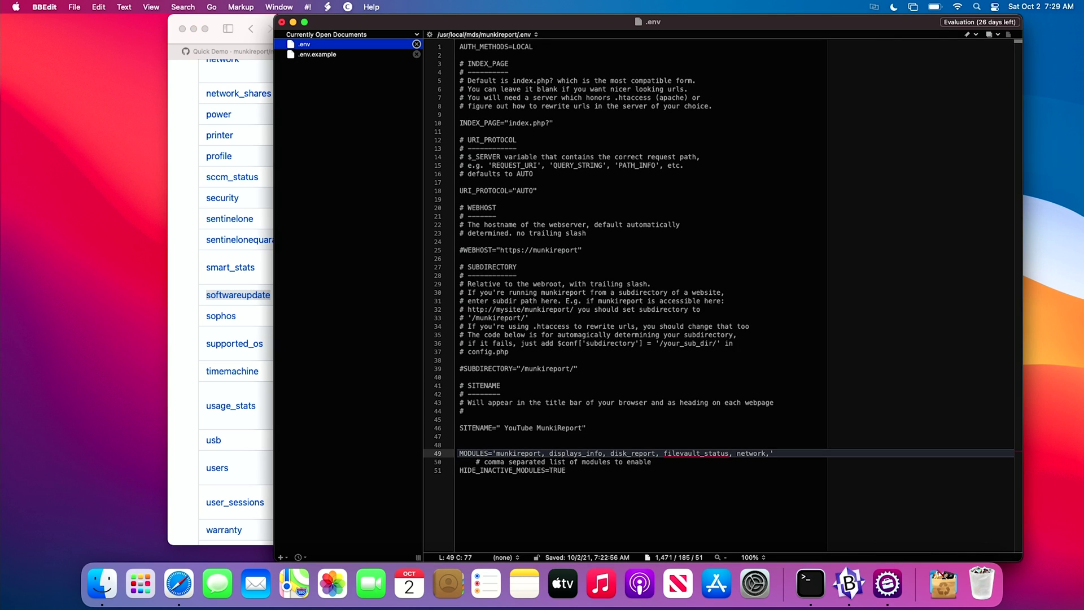
key(super+v)
- Save the .env file and authorize the privileged save with the account PIN
key(super+s)
text(•)
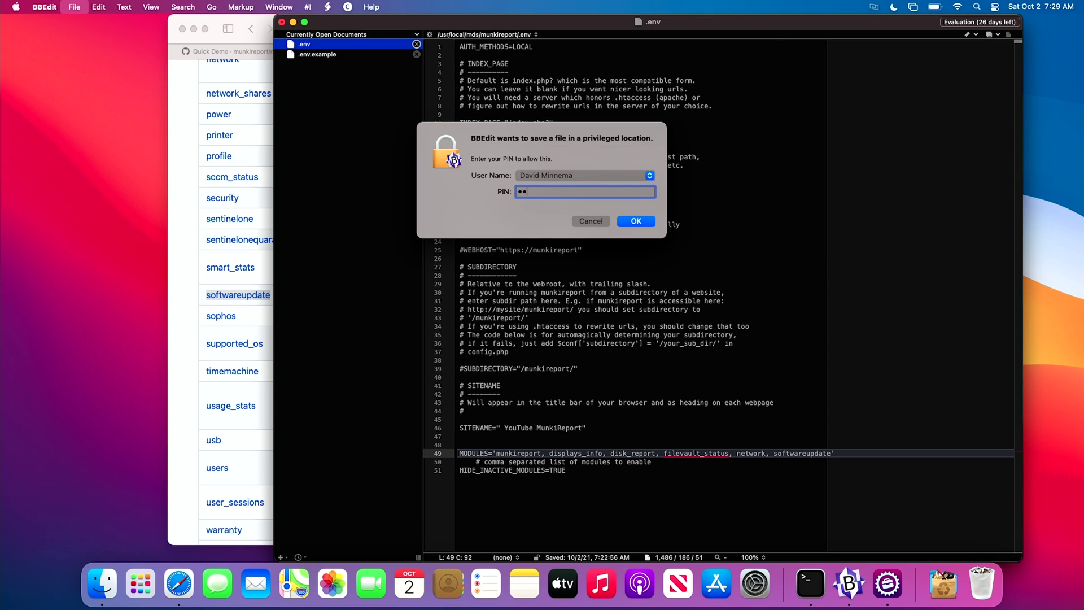
key(Return)
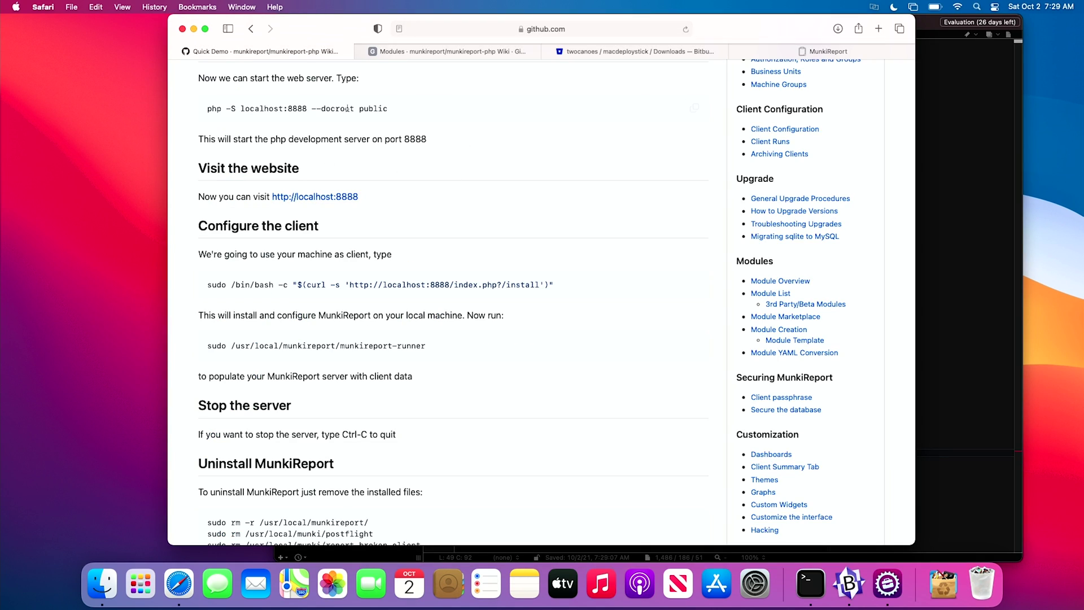
- Switch to Terminal and change to the /usr/local/mds/munkireport directory, taking the munkireport folder's path from Finder
scroll(458, 200, up, 20)
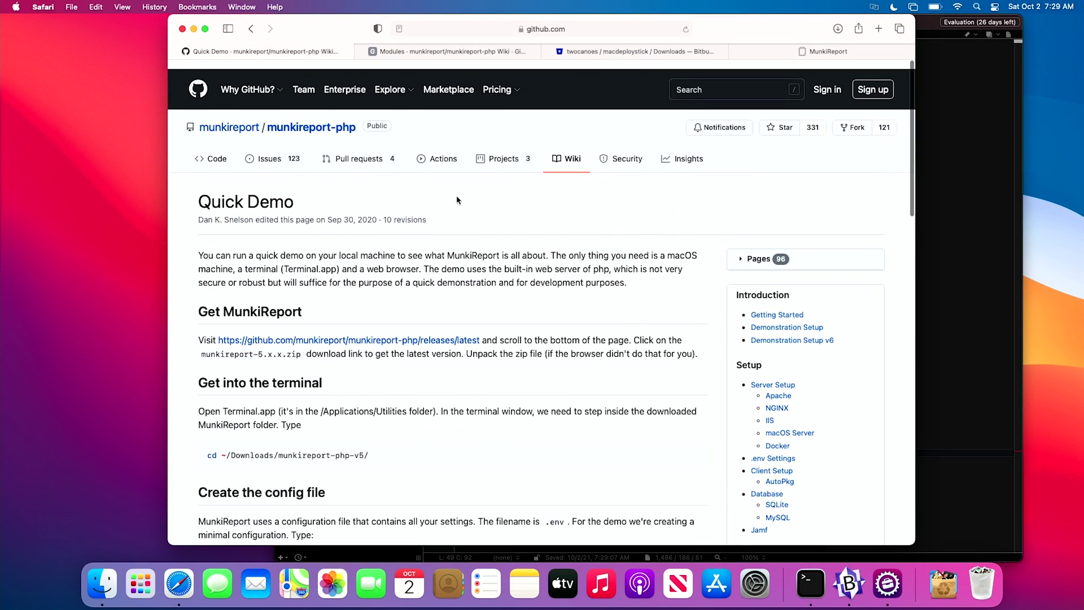
scroll(262, 389, down, 10)
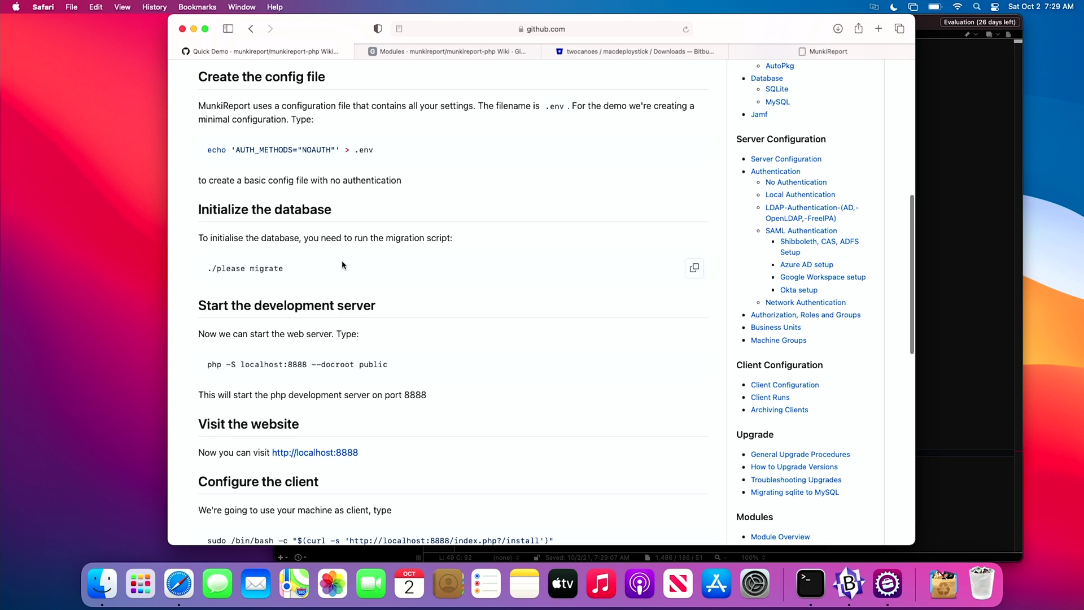
click(811, 582)
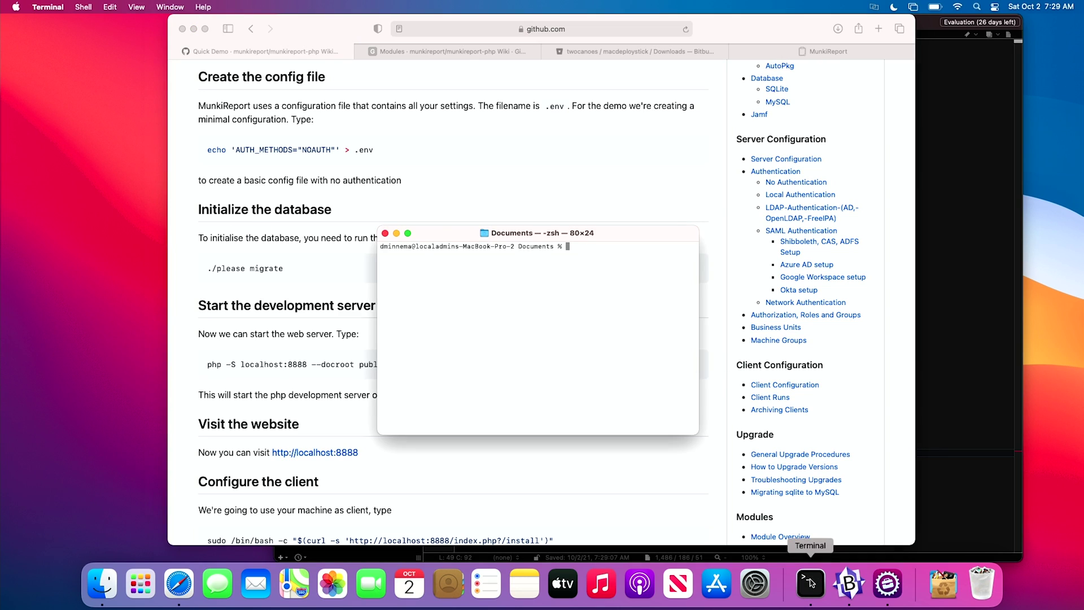
click(112, 584)
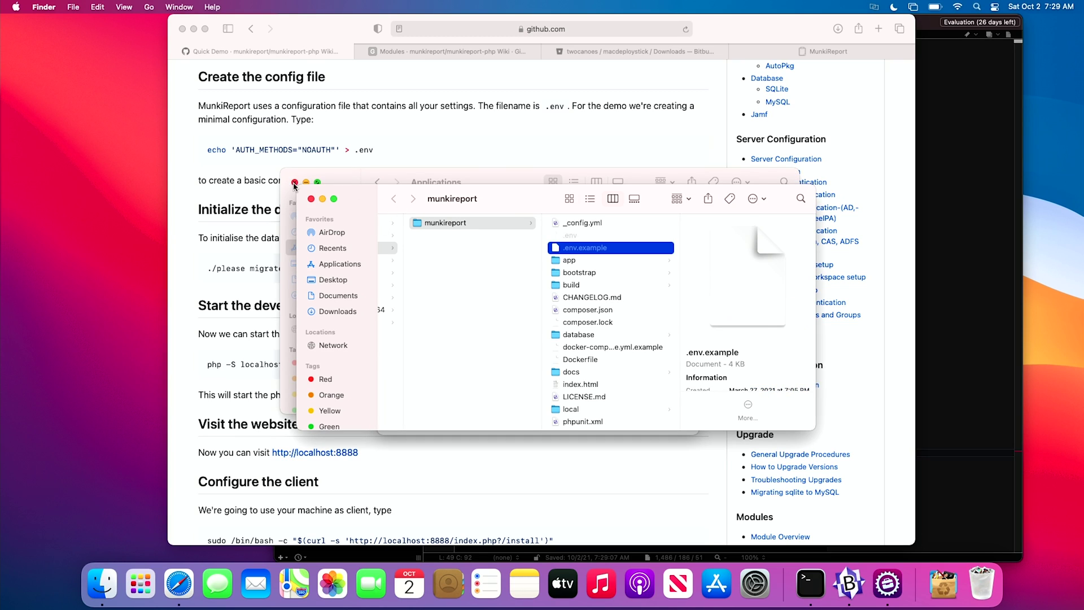
click(294, 182)
drag(362, 195, 390, 327)
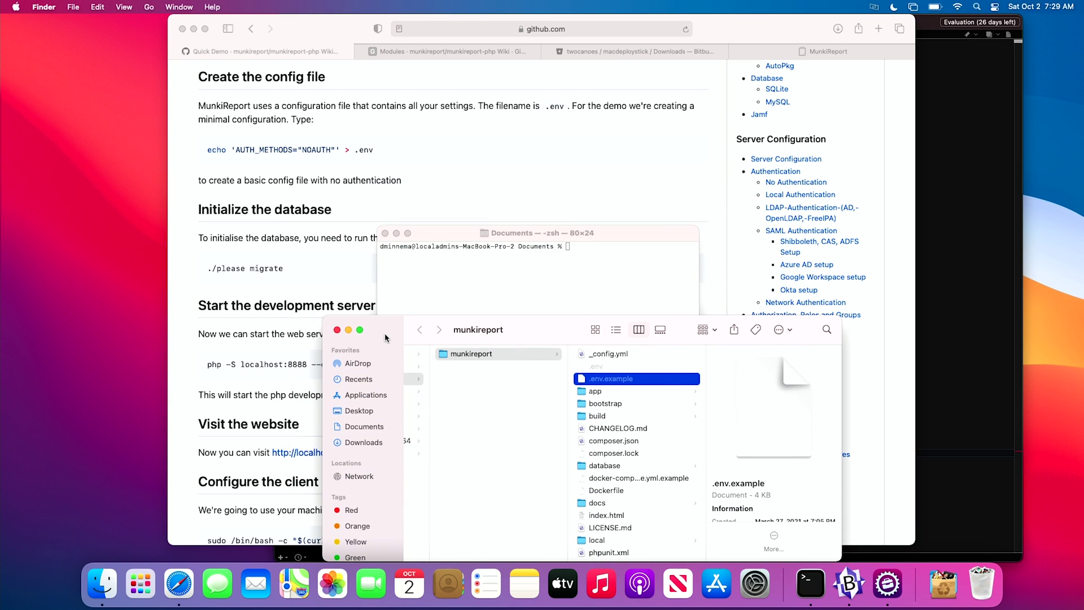
scroll(480, 361, left, 2)
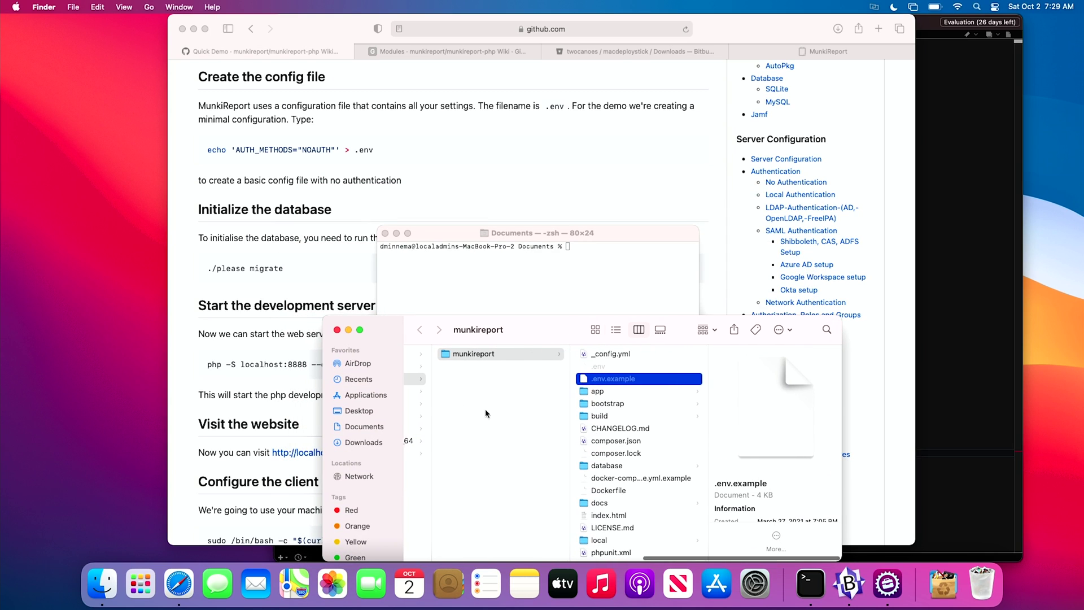
click(515, 296)
text(cd)
click(511, 472)
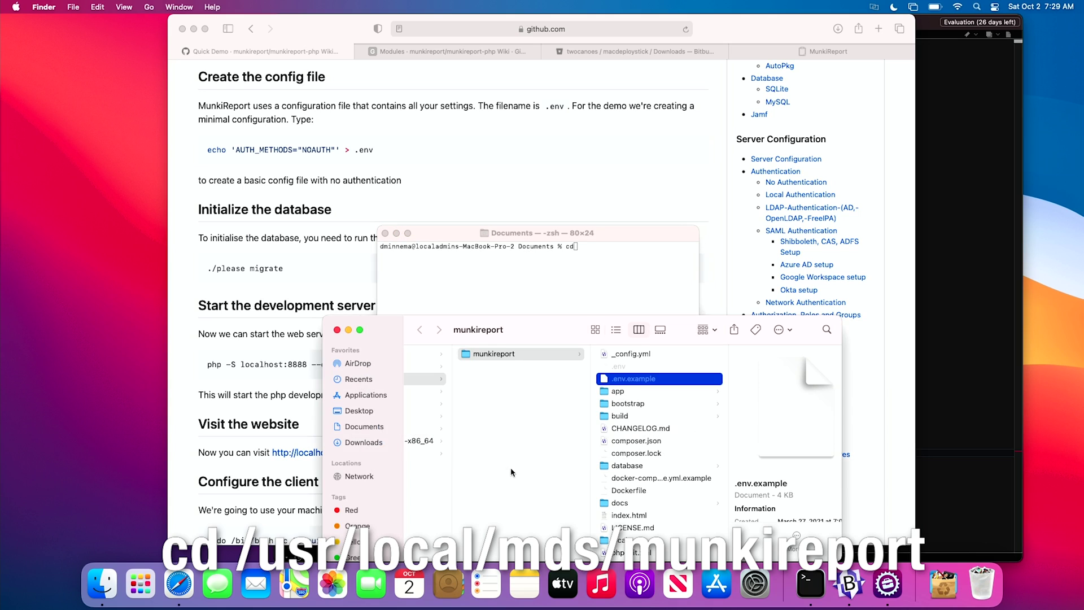
drag(501, 361, 554, 289)
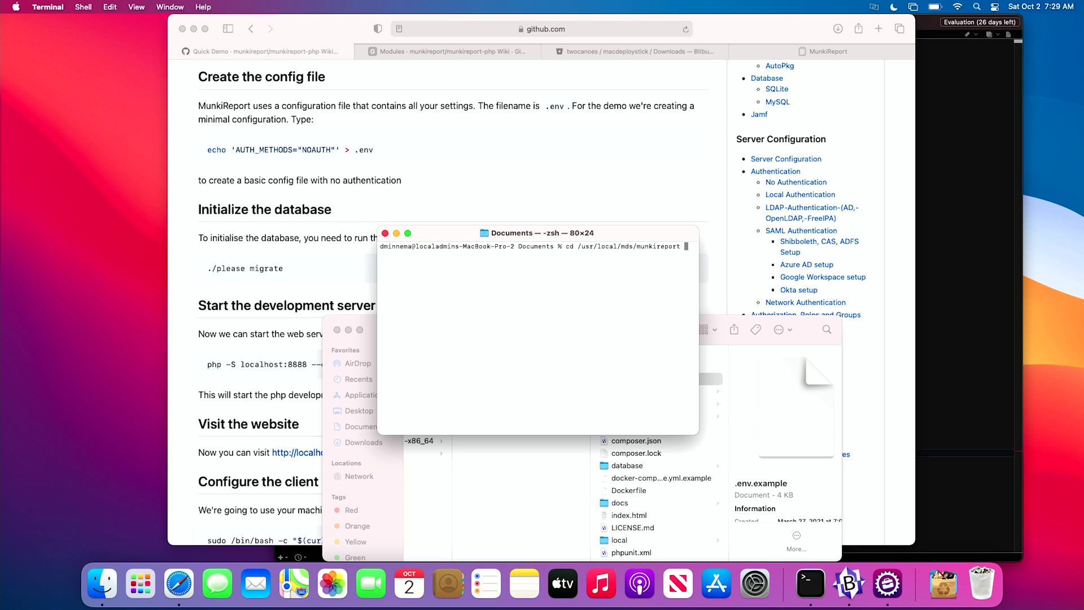
key(Return)
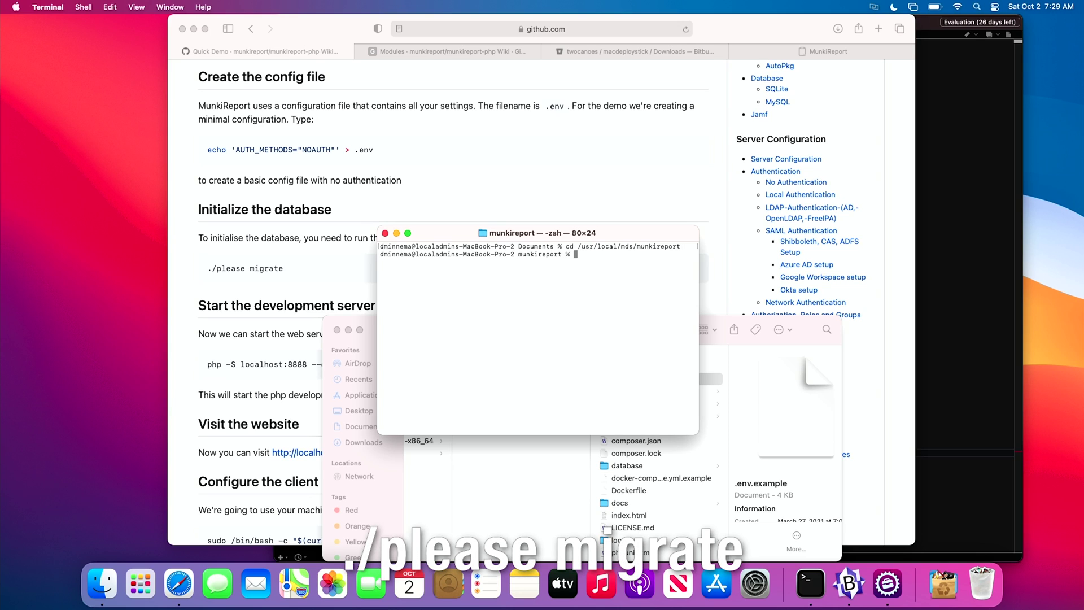
- Run ./please migrate in the munkireport directory to initialize the database
text(./please migrate)
key(Return)
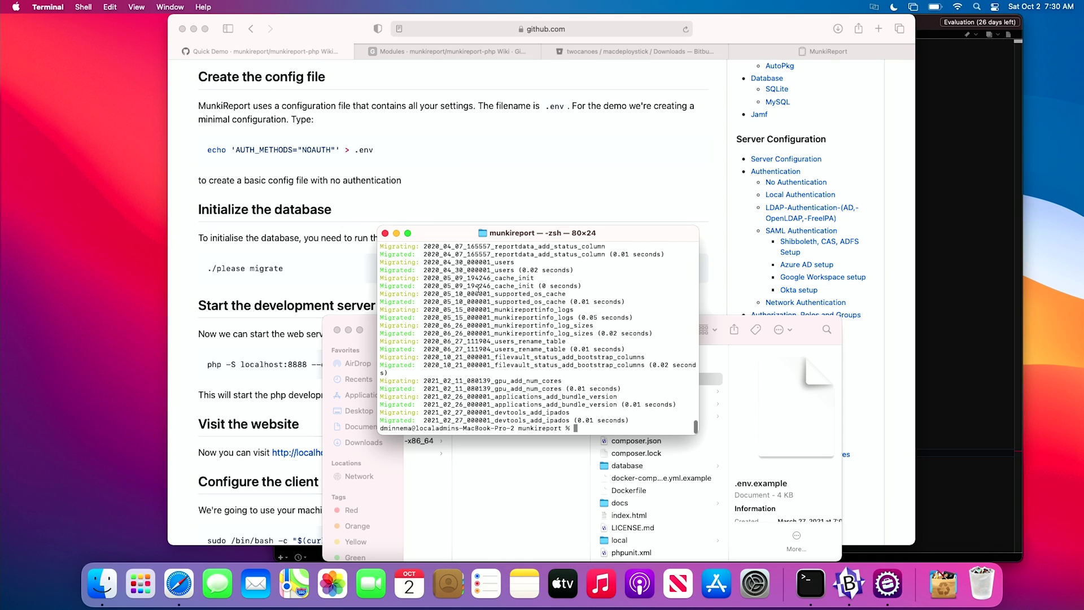
scroll(287, 233, down, 5)
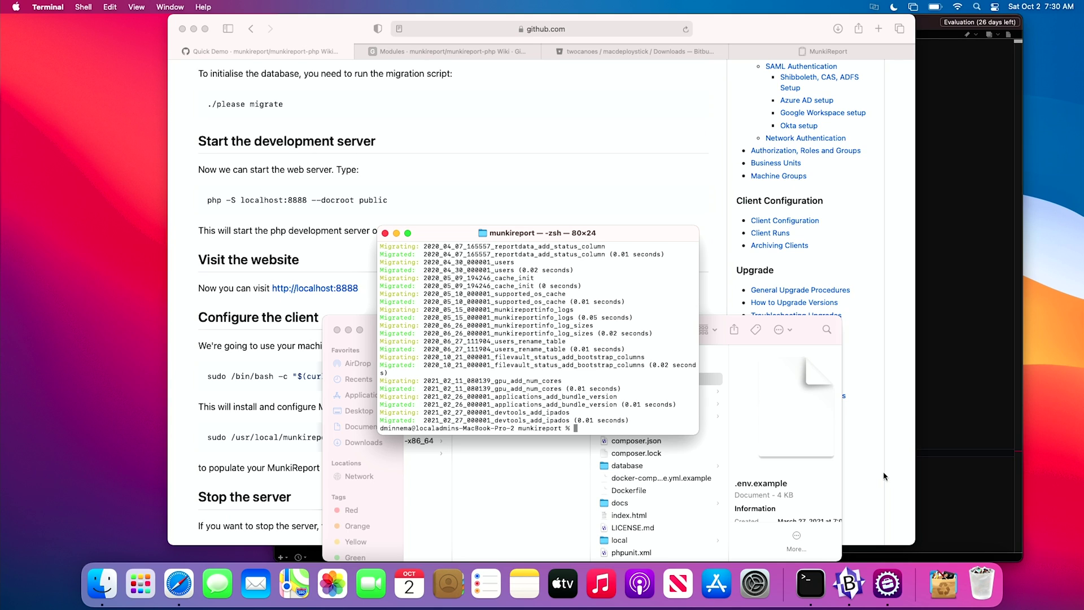
- Switch to MDS, unlock the Web Service settings with the account password and turn Web Service off
click(888, 584)
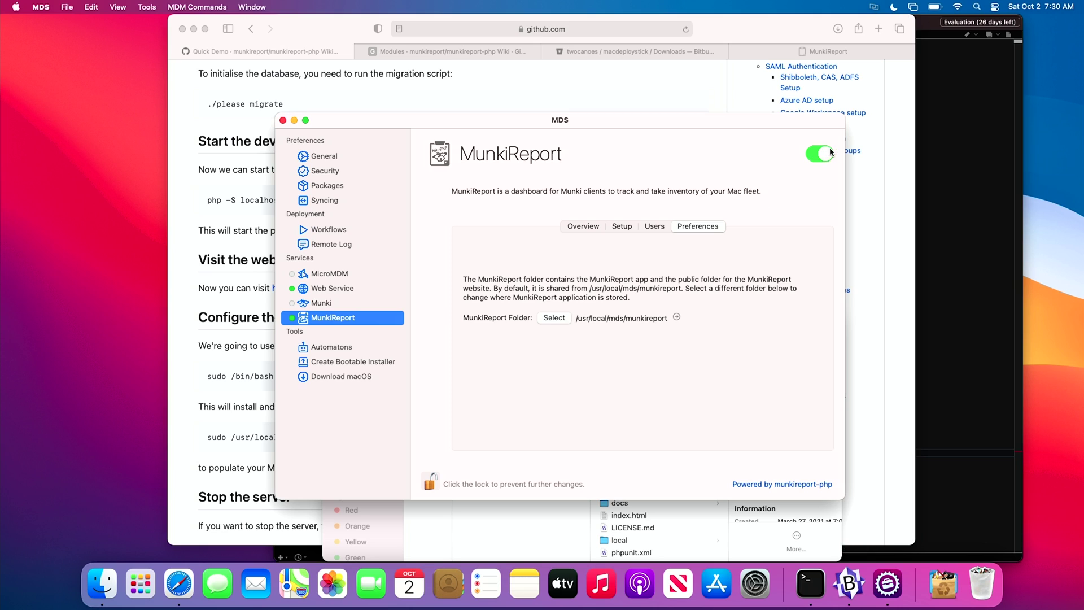
click(323, 291)
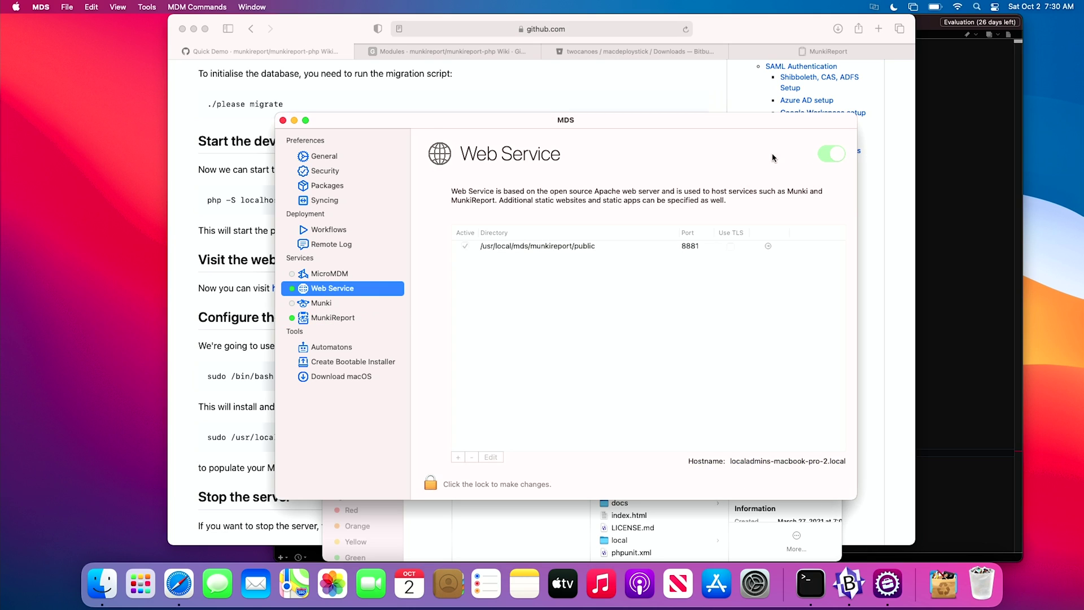
click(430, 483)
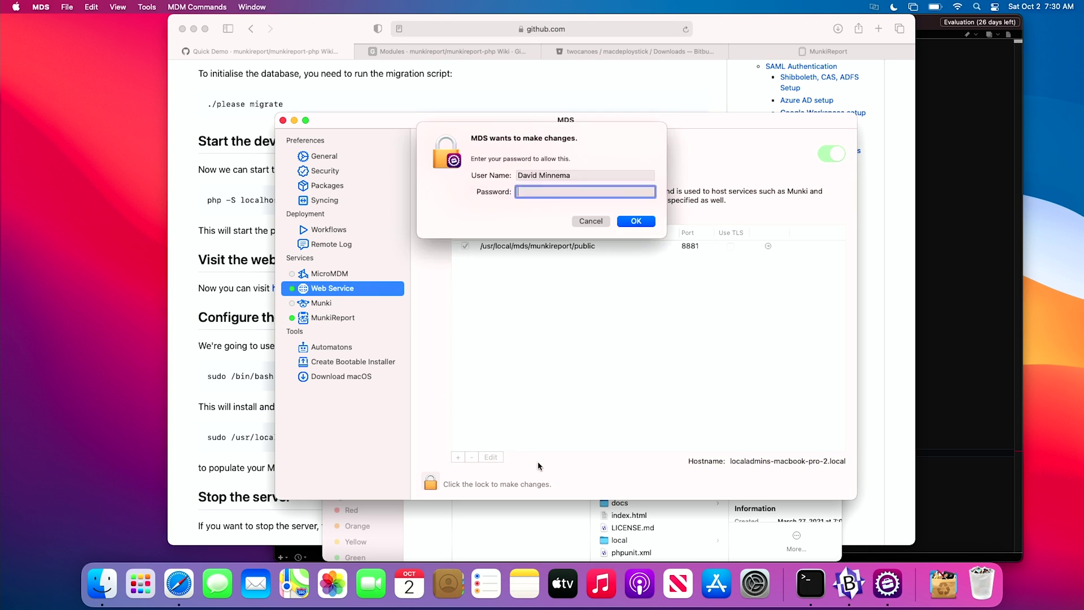
text(•••••)
key(Return)
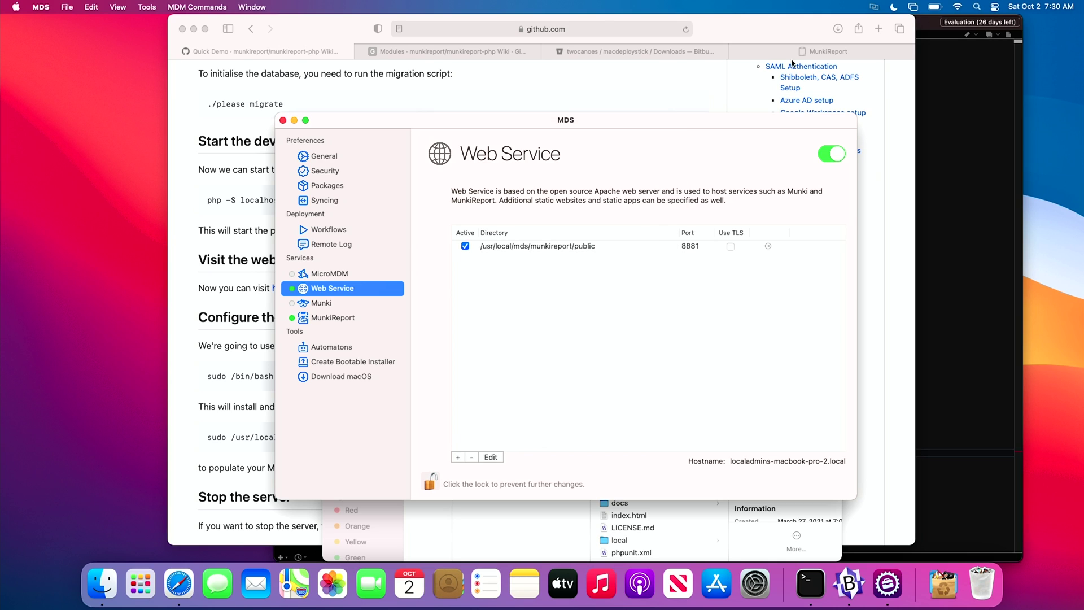
click(836, 154)
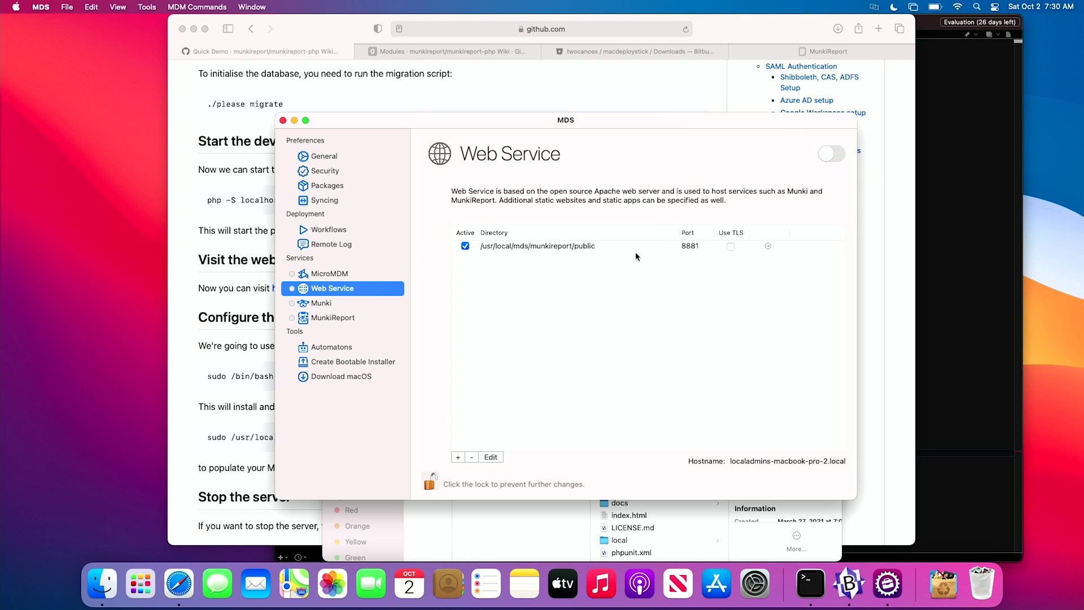
- Open the MunkiReport service's overview and turn the MunkiReport service off
click(334, 319)
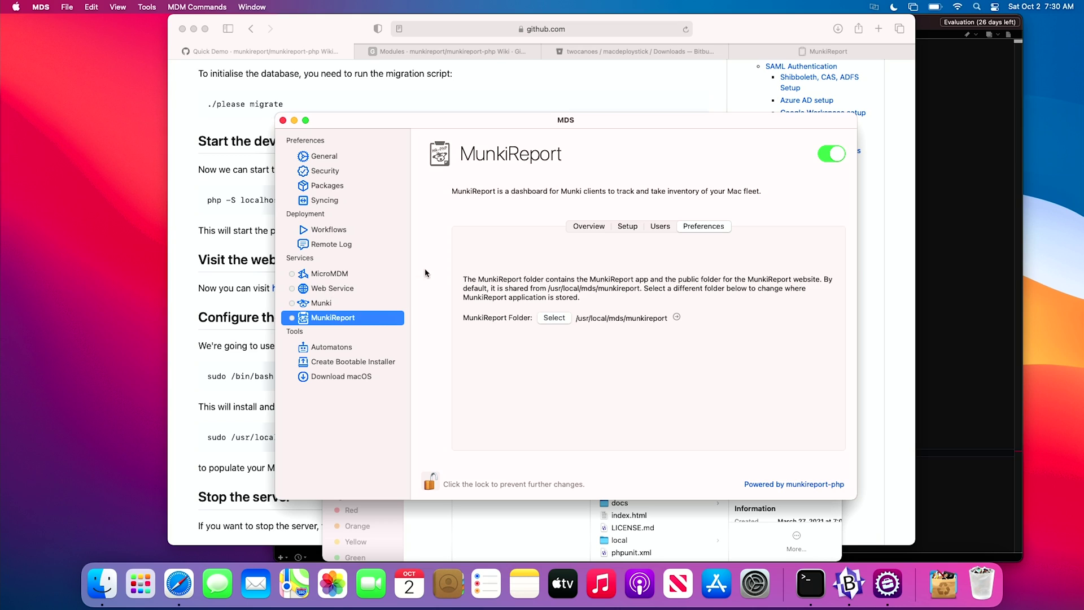
click(589, 227)
click(820, 154)
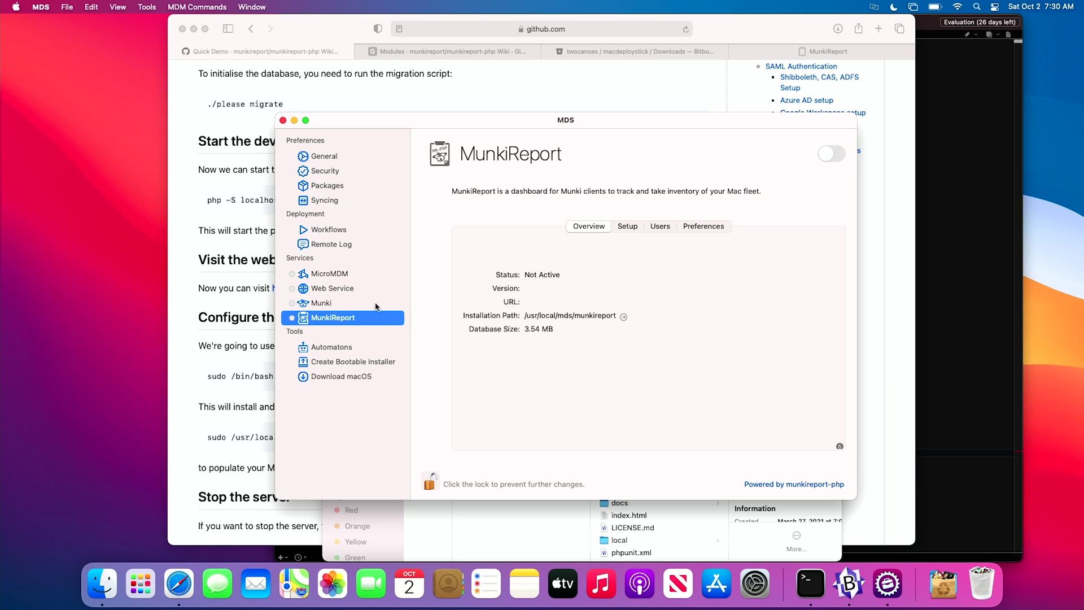
- Turn Web Service back on with the munkireport/public directory active, and turn the MunkiReport service on again
click(333, 289)
click(465, 246)
click(828, 153)
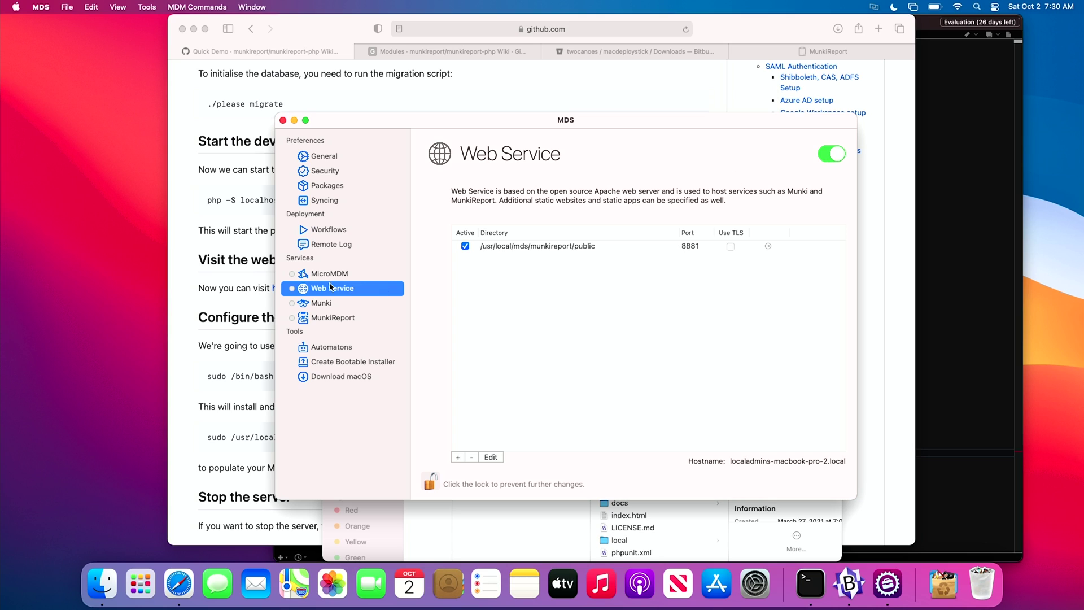
click(332, 320)
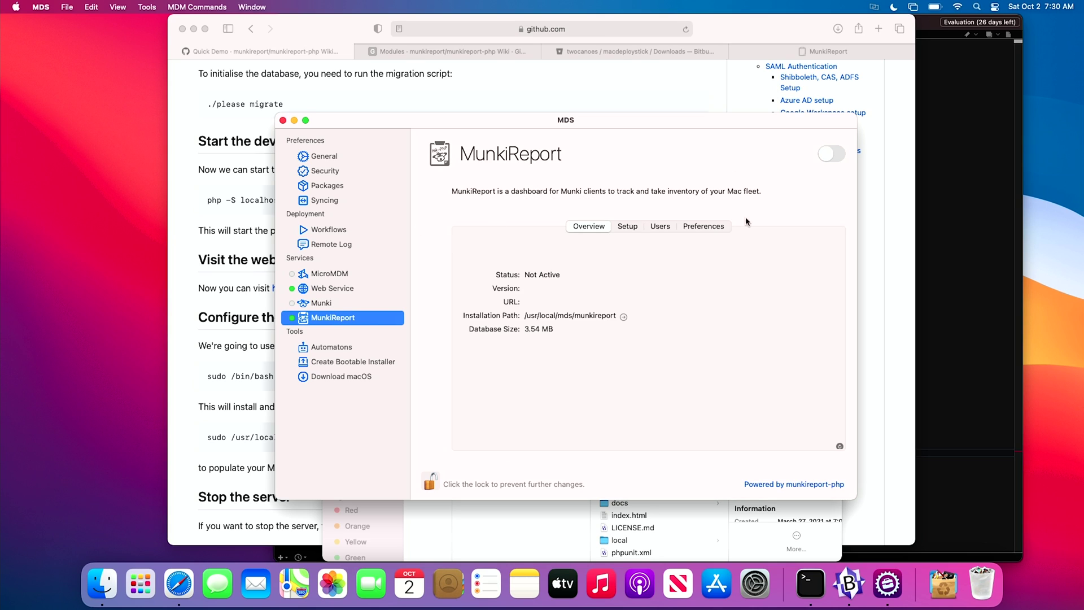
click(836, 157)
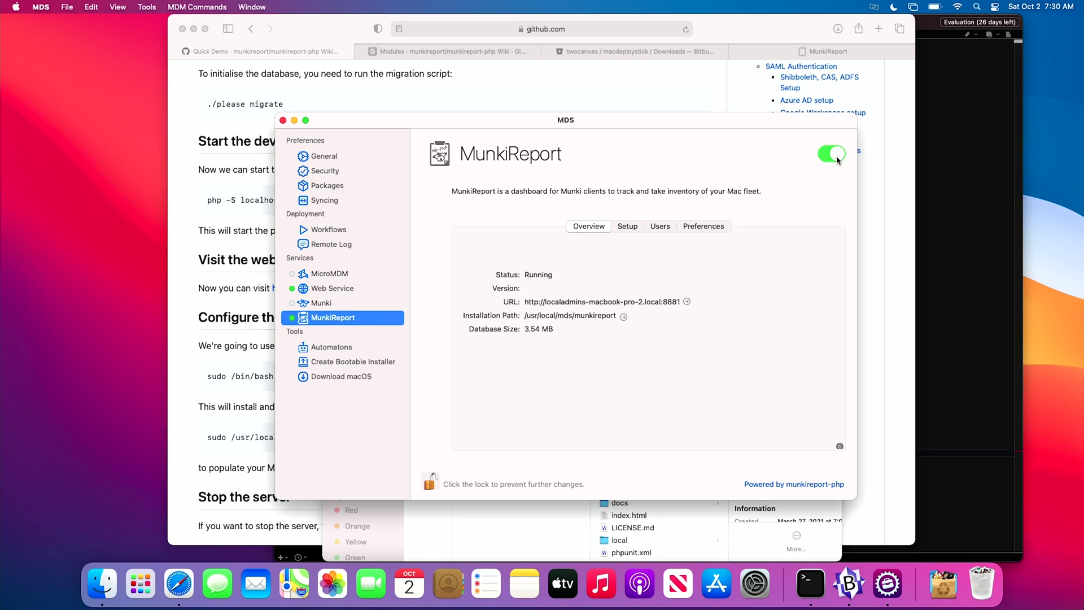
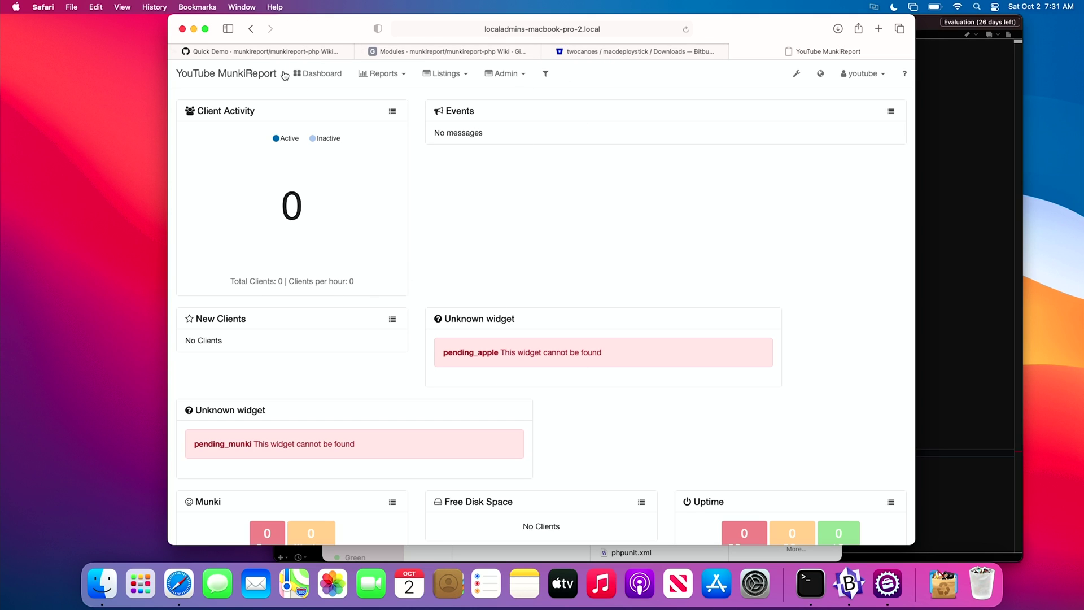
- Copy the client install command from the Quick Demo wiki's Configure the client section and paste it into Terminal
click(299, 55)
scroll(344, 321, down, 2)
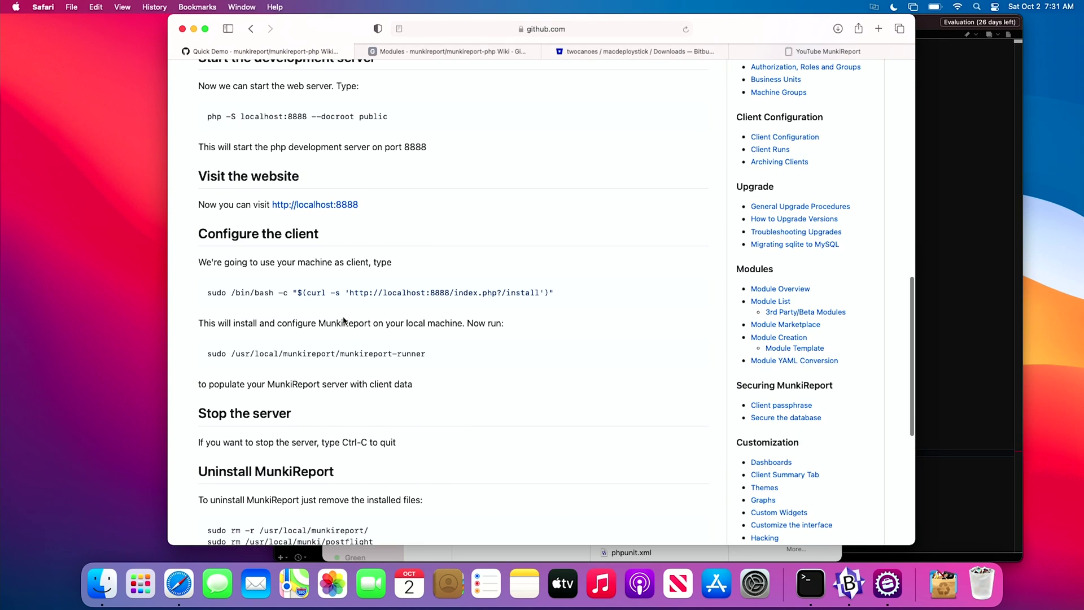
scroll(360, 345, down, 2)
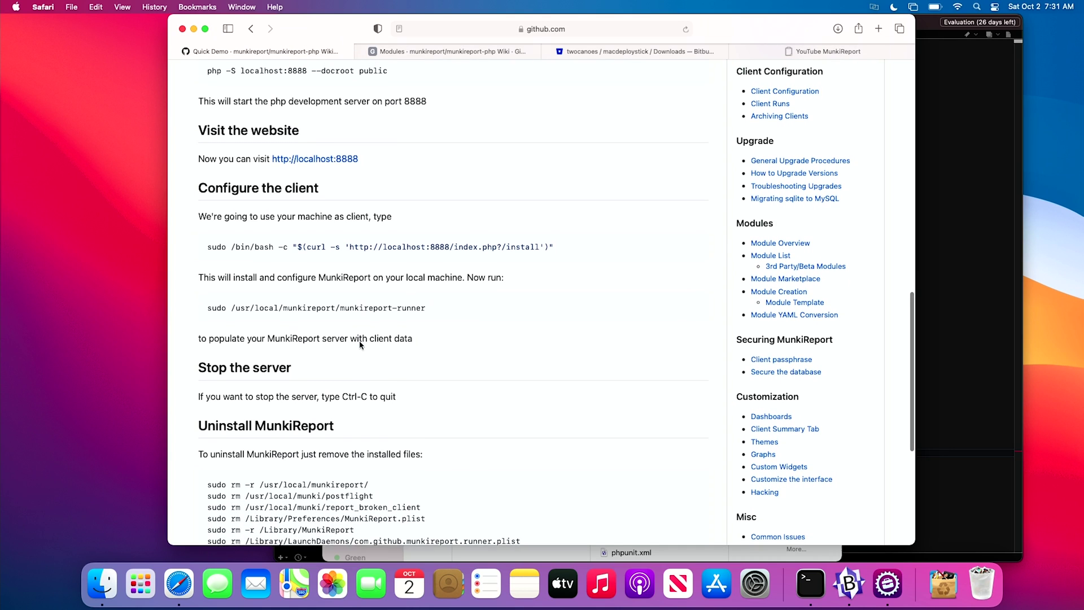
scroll(360, 342, up, 1)
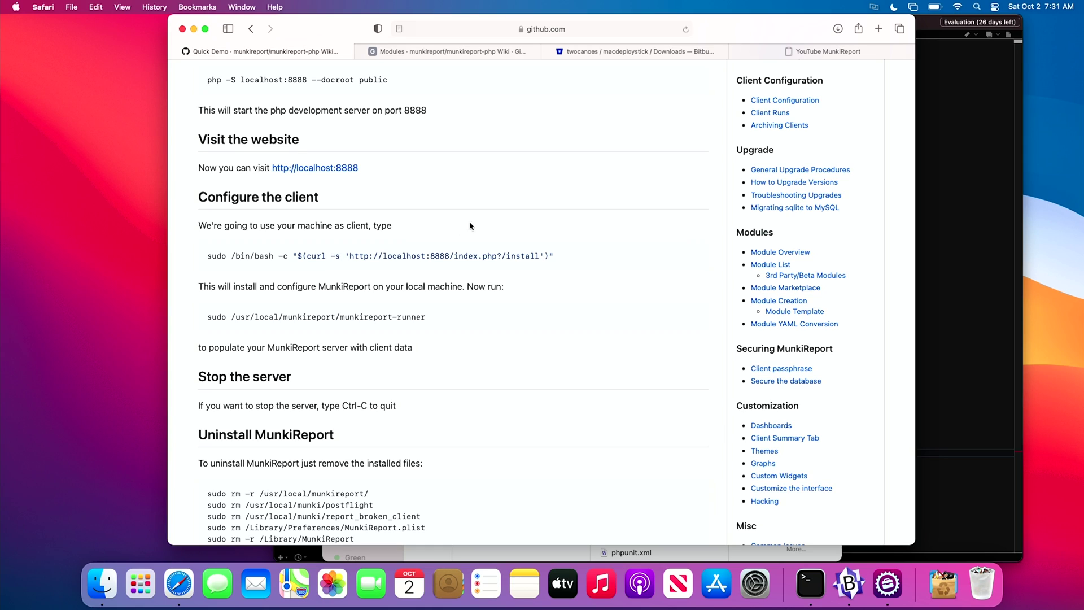
mouse_move(530, 256)
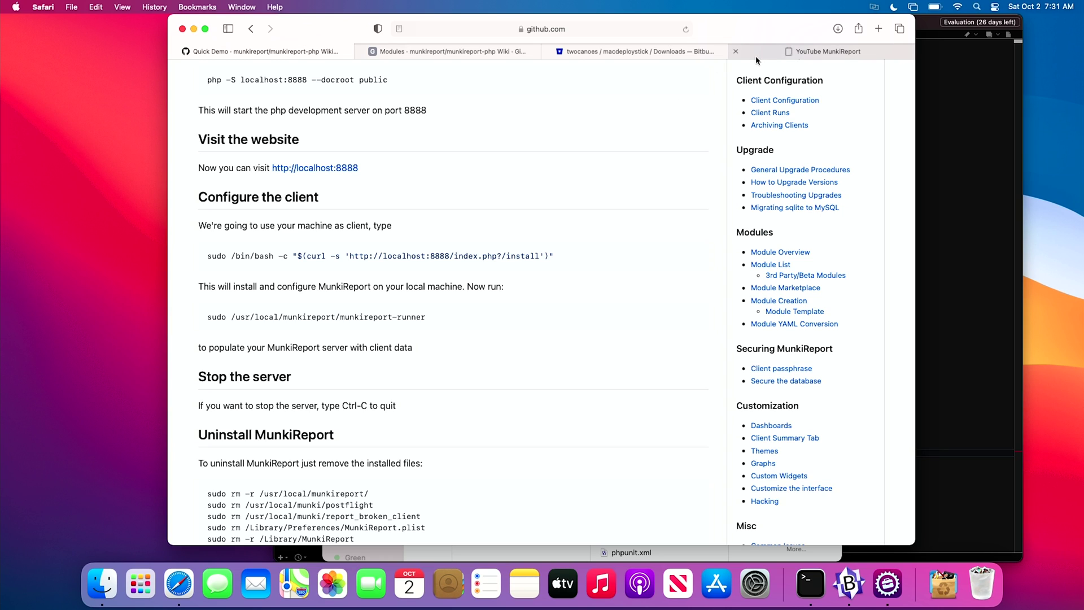
mouse_move(757, 60)
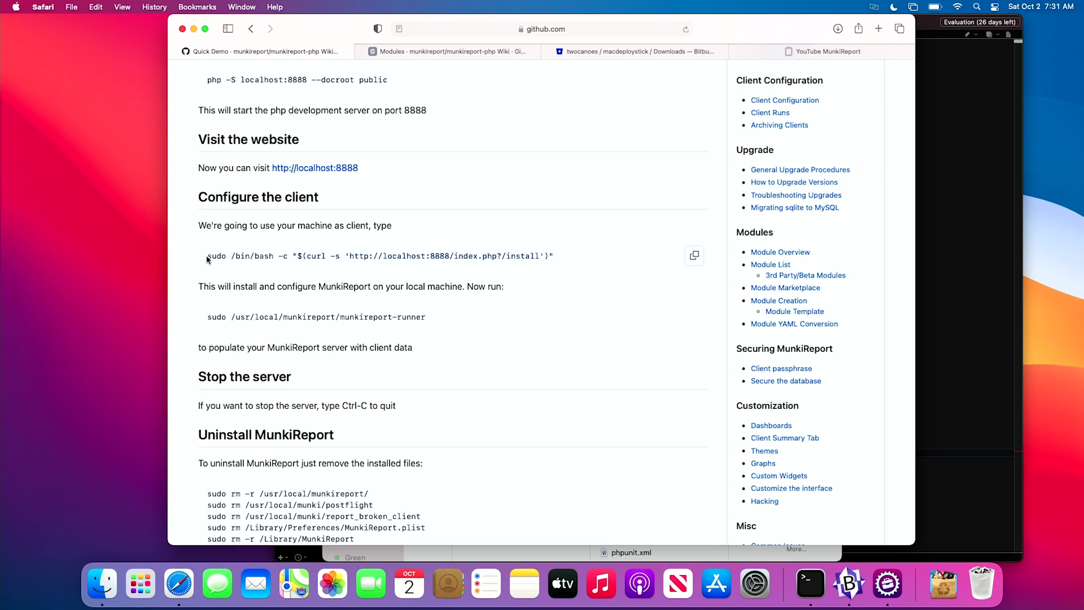
drag(206, 258, 639, 261)
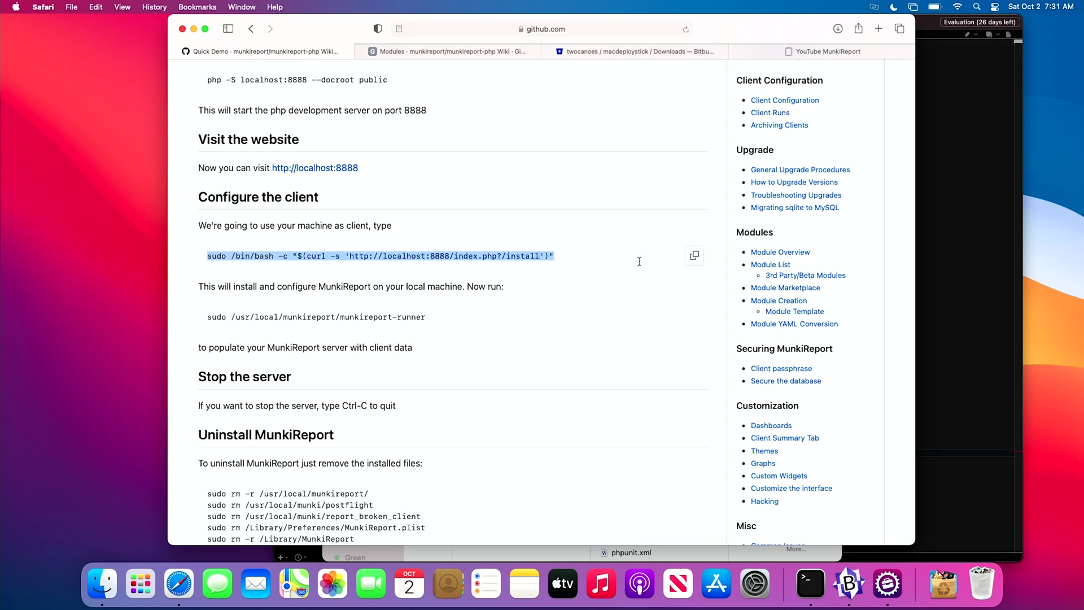
click(811, 583)
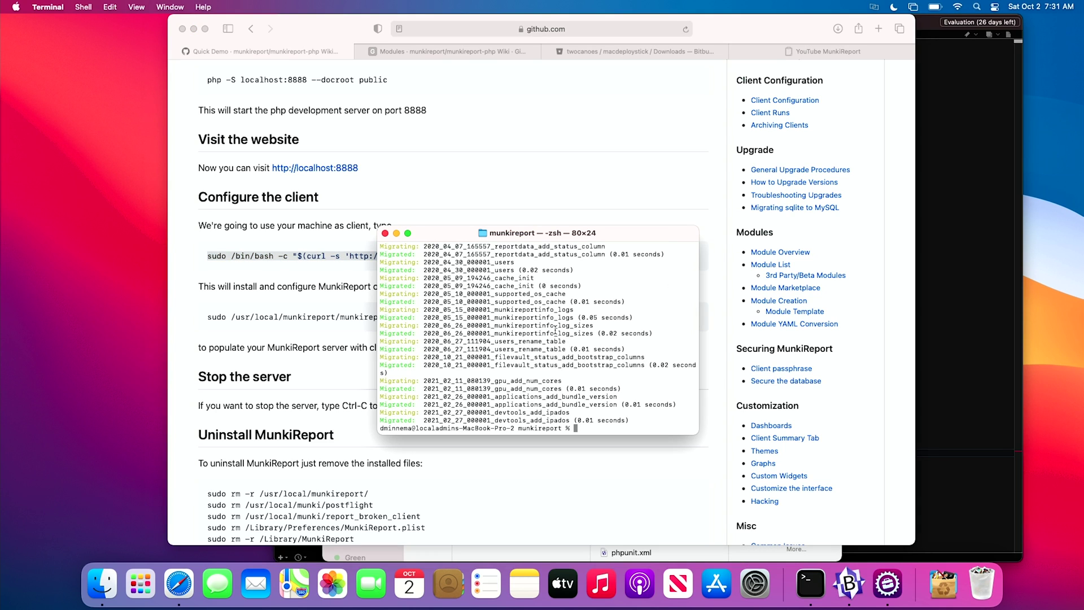
key(super+v)
key(Return)
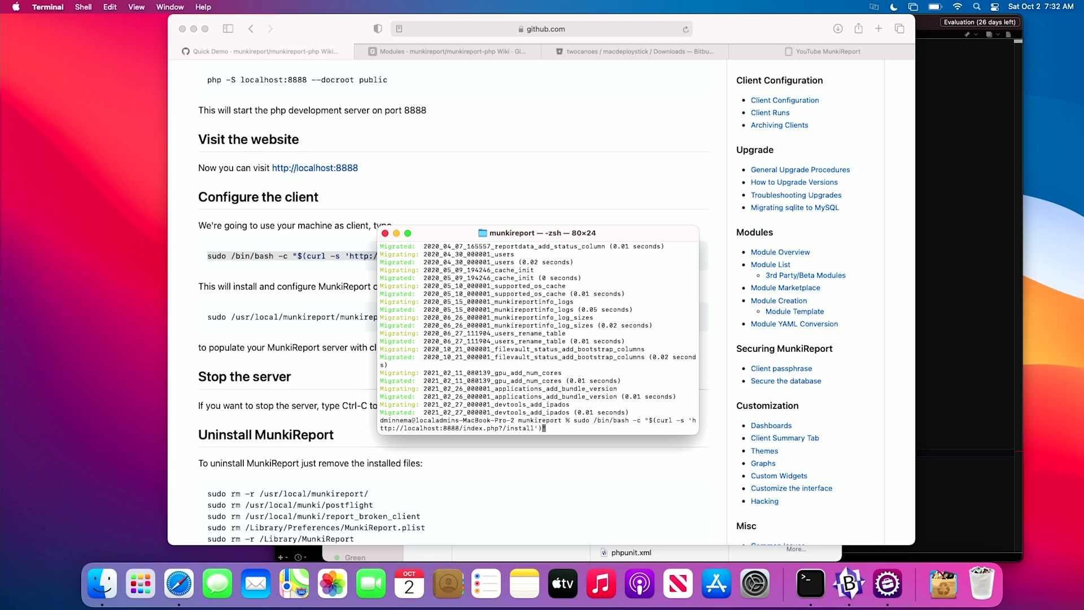
- Add the closing double quote to the pasted install command and change its localhost port to 8881
text(")
key(Left)
key(Left)
key(Left)
key(Left)
key(Left)
key(Left)
key(Left)
key(Left)
key(Left)
key(Left)
key(Left)
key(Left)
key(Left)
key(Left)
key(Left)
key(Left)
key(Left)
key(Left)
key(Left)
key(Left)
key(Left)
key(BackSpace)
text(1)
- Check MunkiReport's URL port in MDS, and run the client install command in Terminal, authenticating with the smart card PIN
click(888, 583)
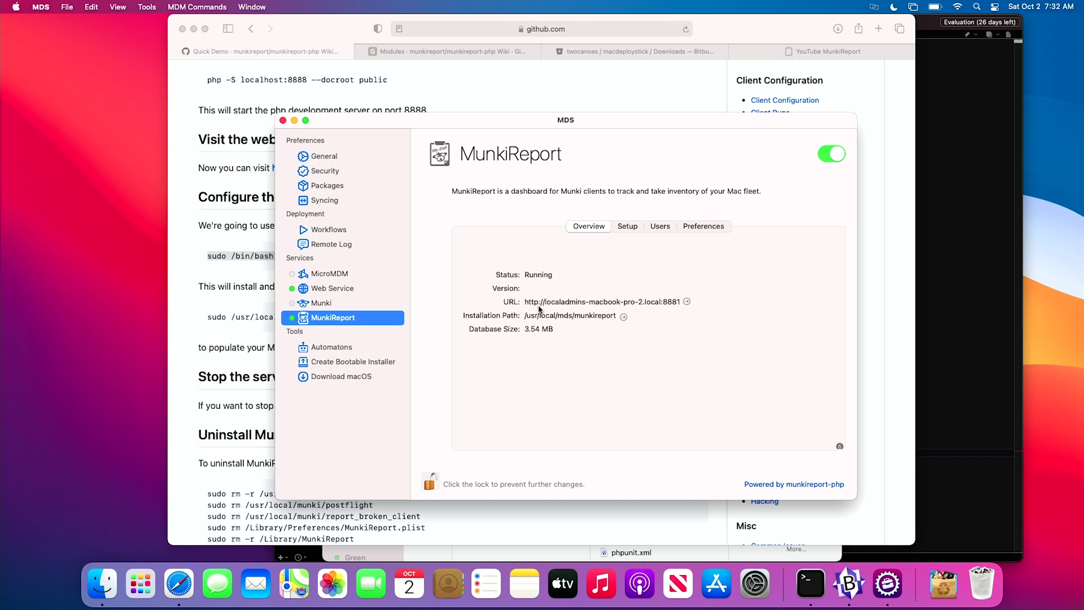
click(807, 586)
key(Return)
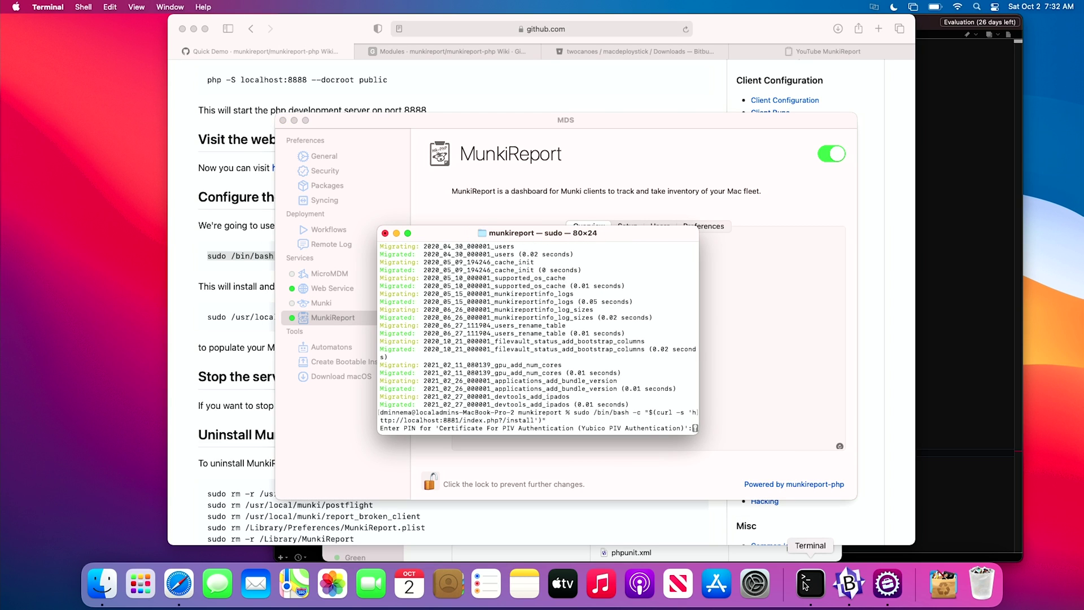
key(Return)
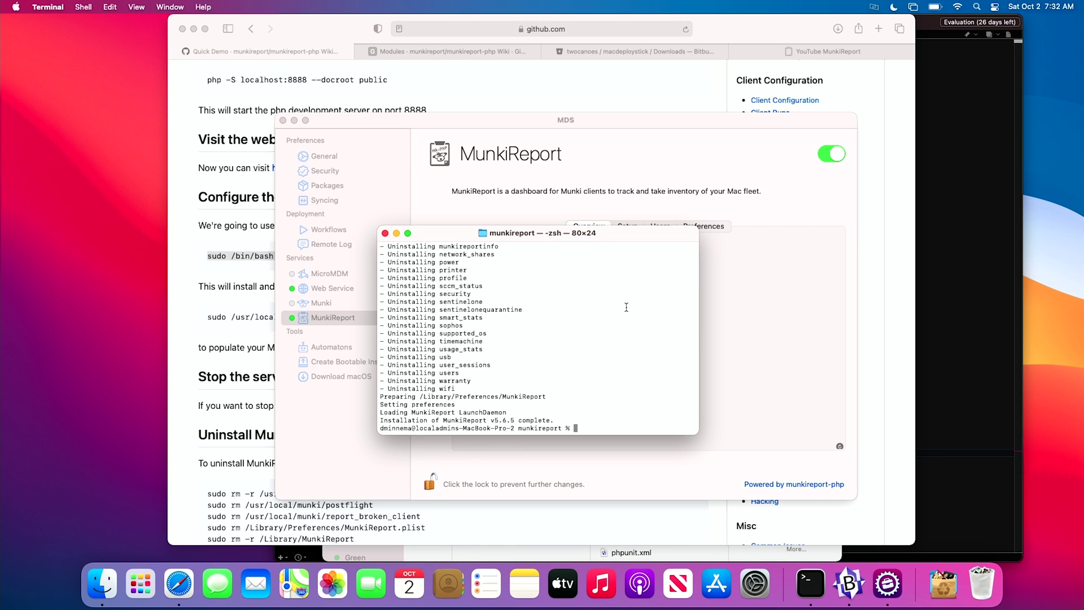
- Copy sudo /usr/local/munkireport/munkireport-runner from the wiki page and run it in Terminal
click(252, 331)
triple_click(379, 316)
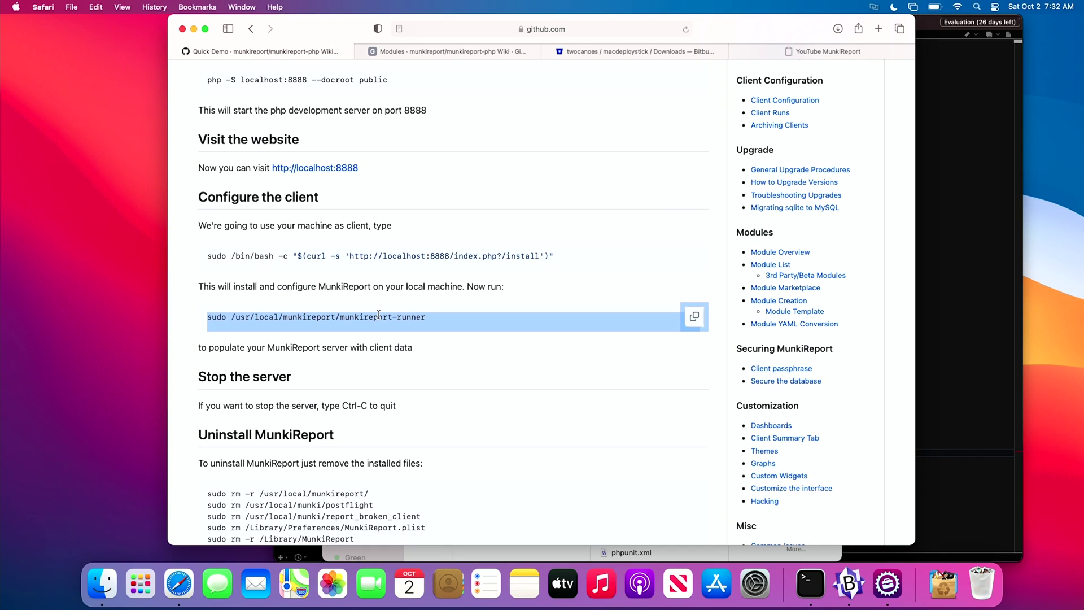
click(694, 317)
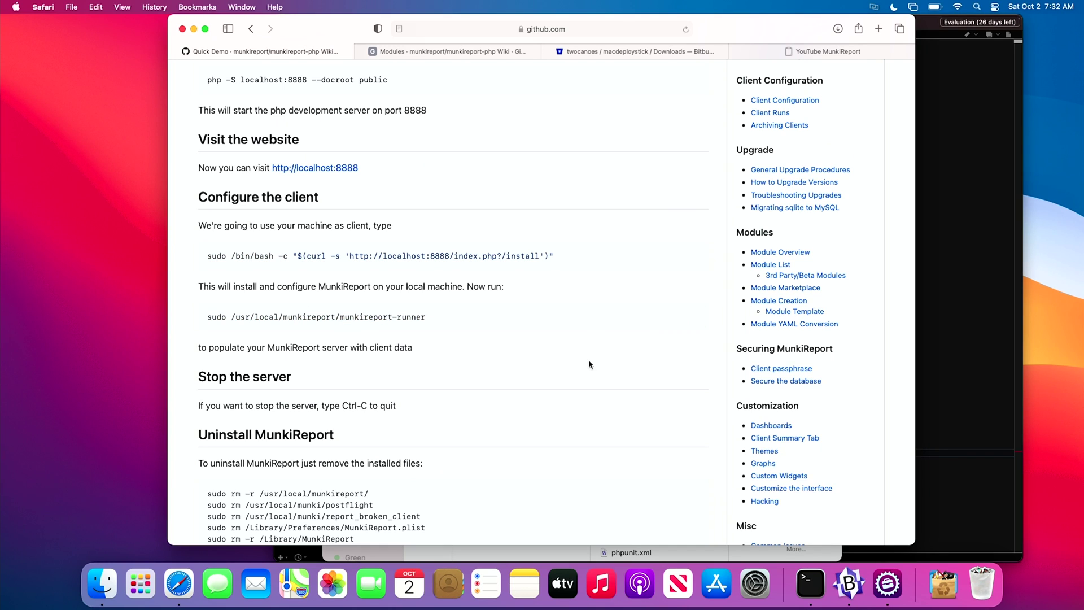
click(809, 584)
key(super+v)
key(Return)
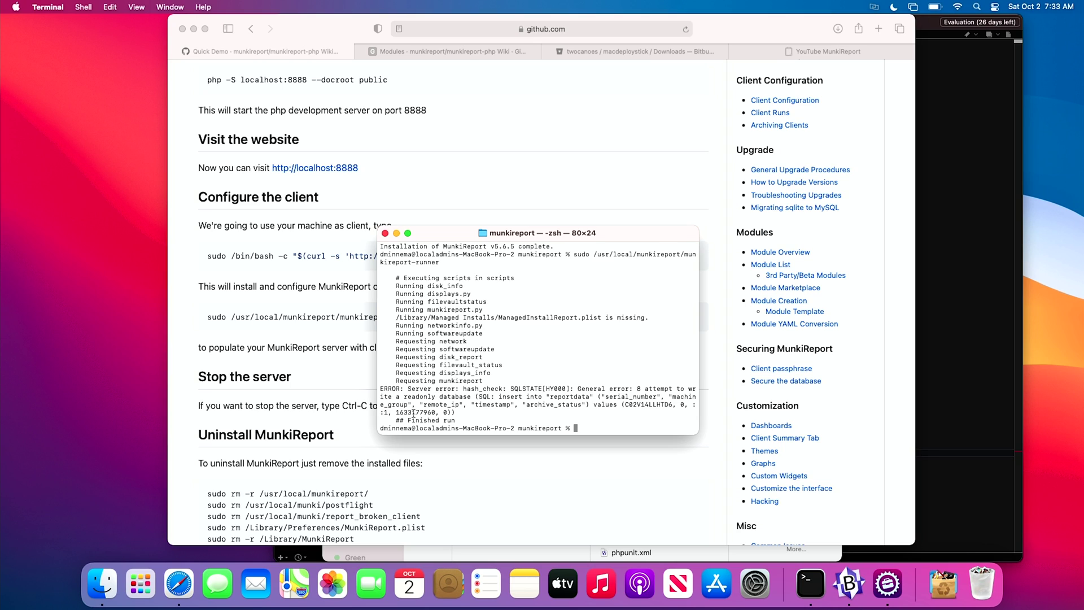
- Switch to Finder, open the munkireport folder's info and unlock its Sharing & Permissions with the account password
click(102, 584)
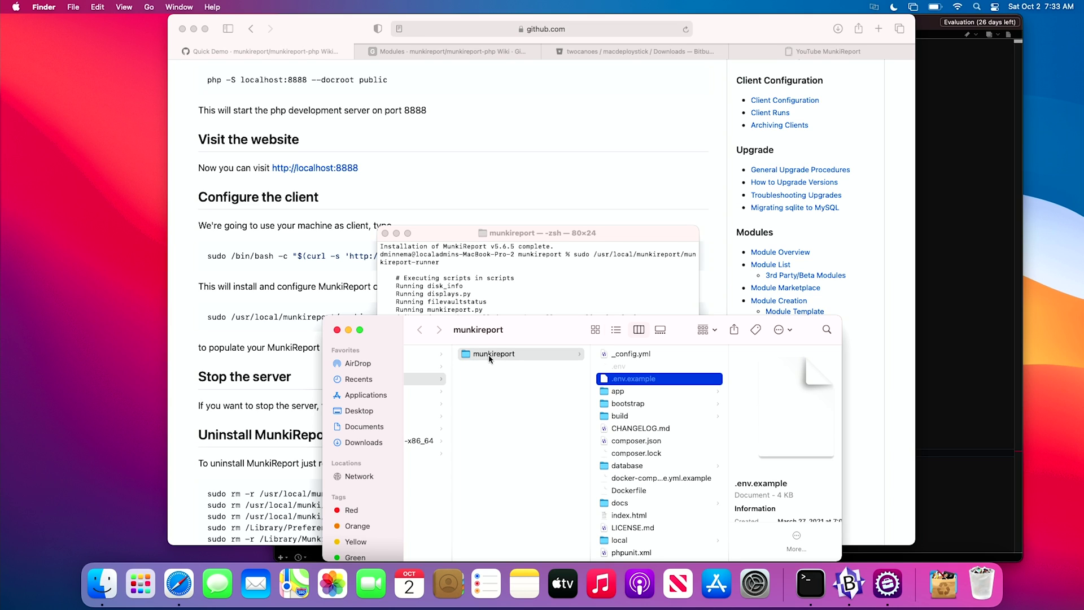
key(super+i)
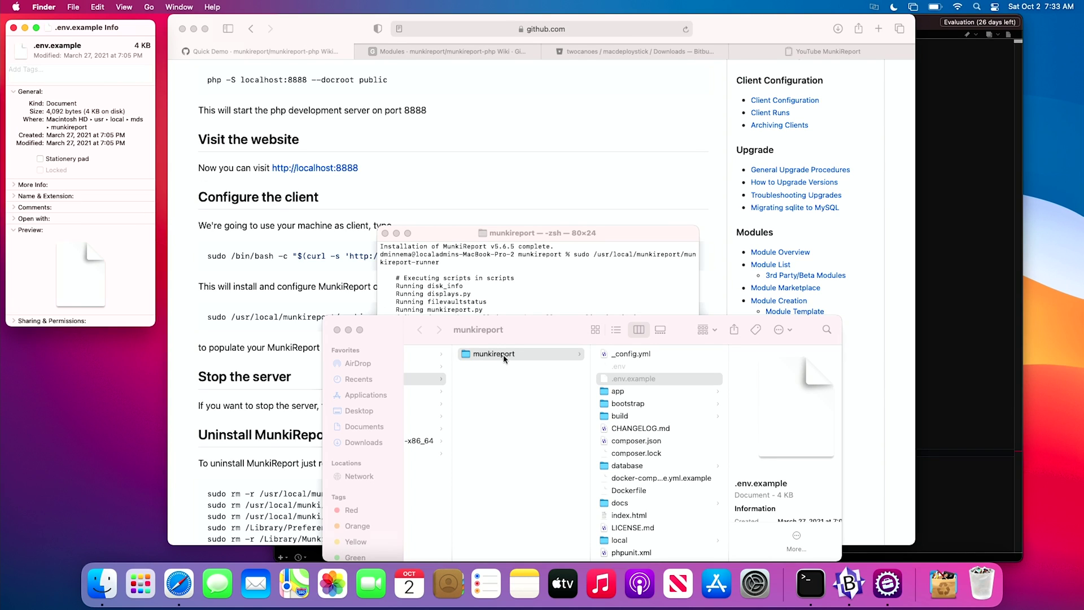
click(491, 357)
key(super+i)
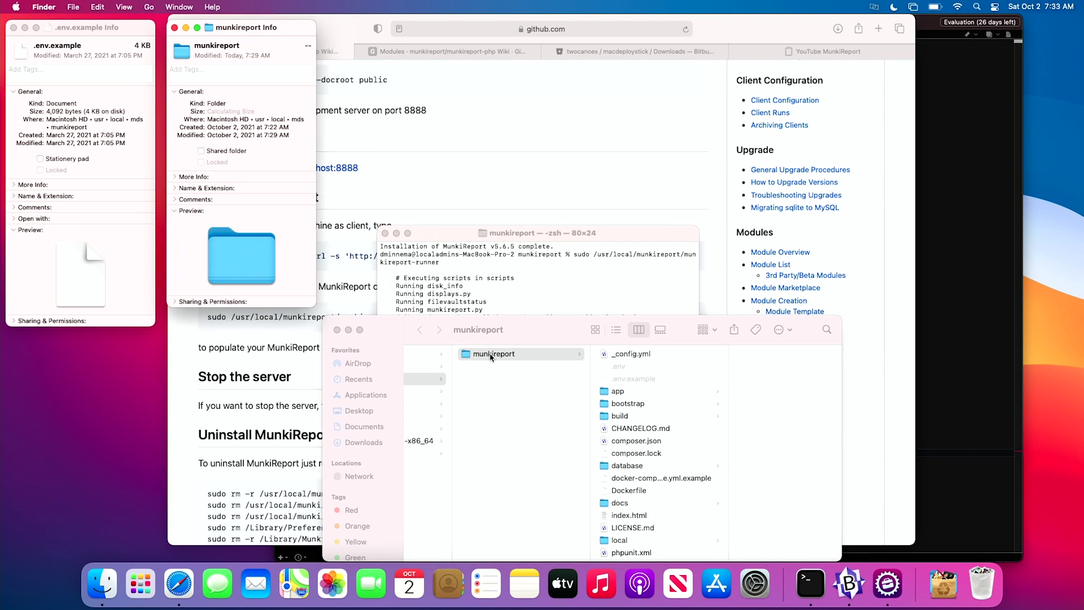
click(176, 310)
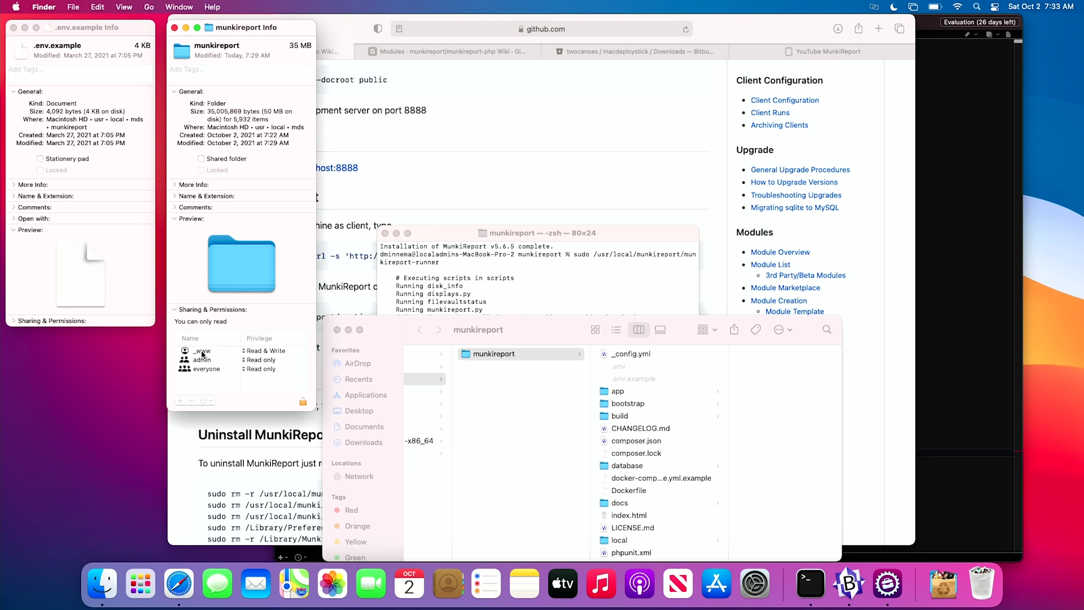
click(303, 402)
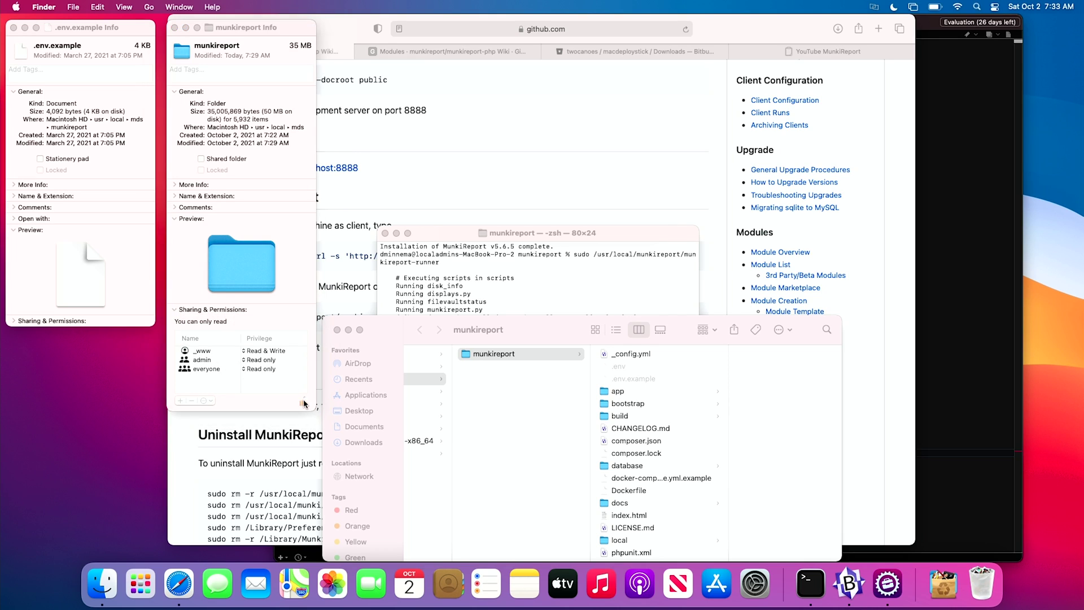
text(•)
key(Return)
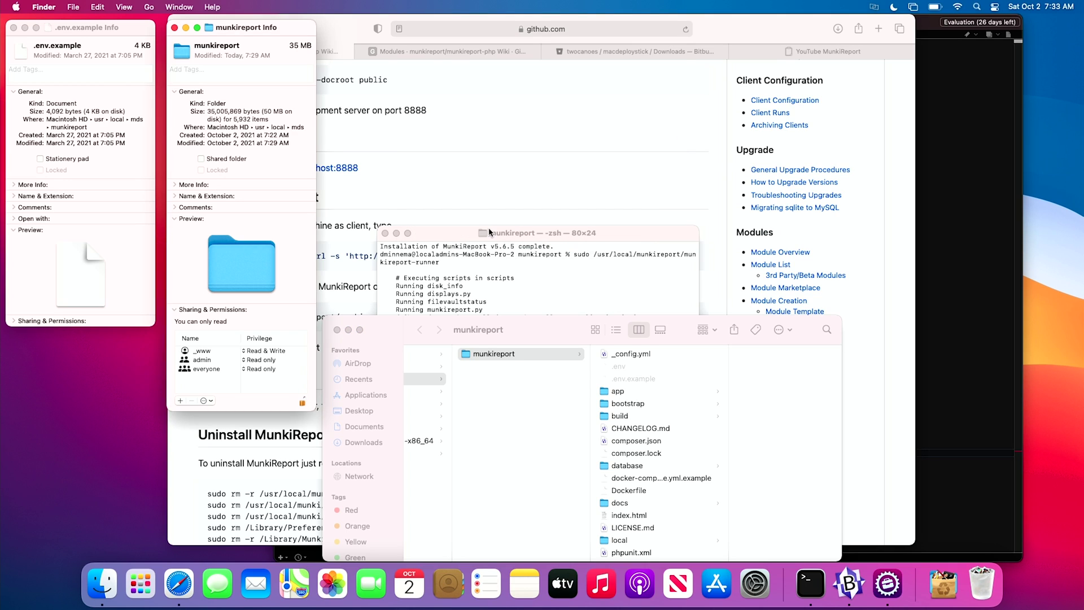
- Apply the munkireport folder's owner, group and permissions to all enclosed items
click(207, 401)
click(238, 414)
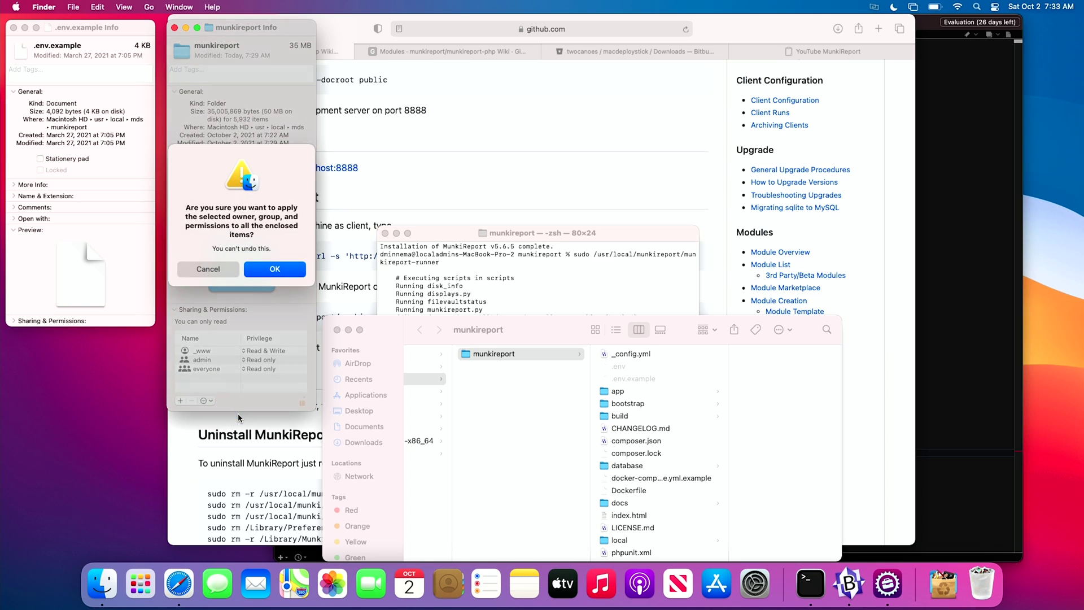
click(282, 270)
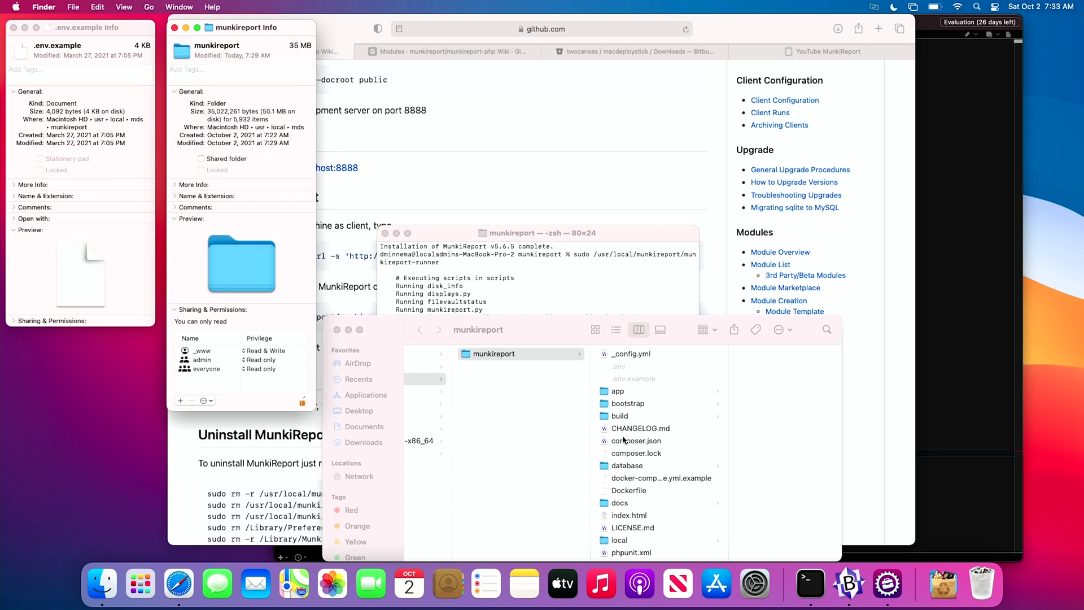
- Locate the db.sqlite database file in the munkireport folder's app/db subfolder
click(638, 466)
scroll(639, 470, down, 3)
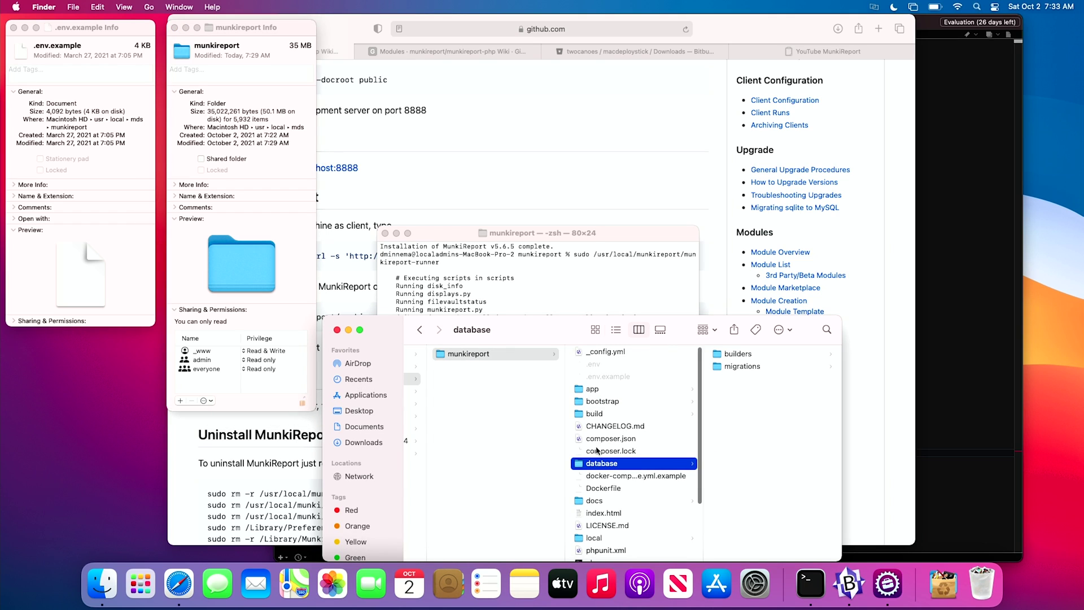
scroll(623, 443, up, 2)
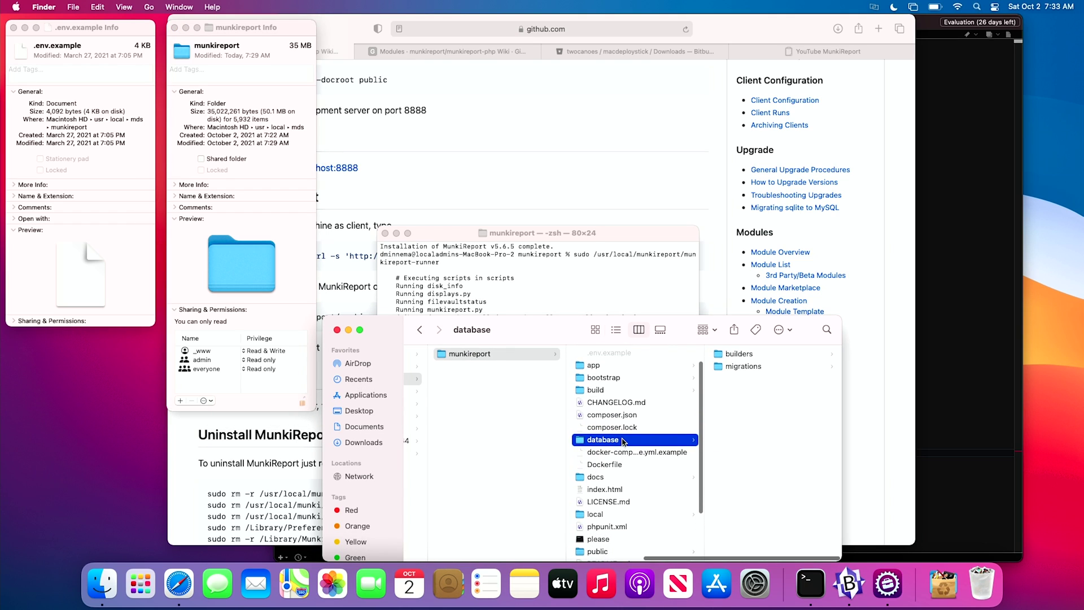
click(596, 366)
click(729, 392)
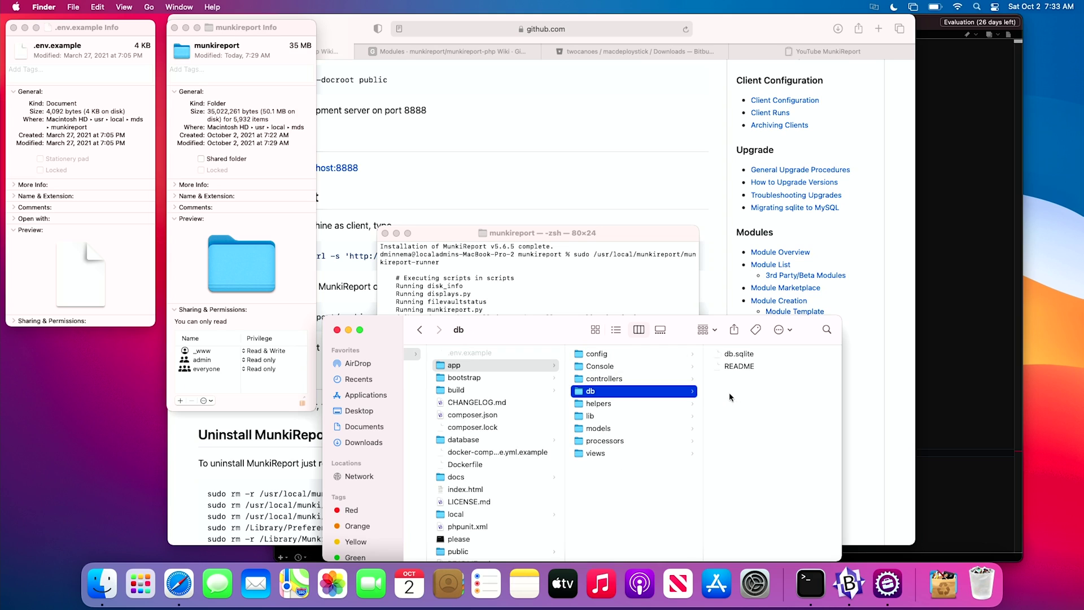
click(743, 354)
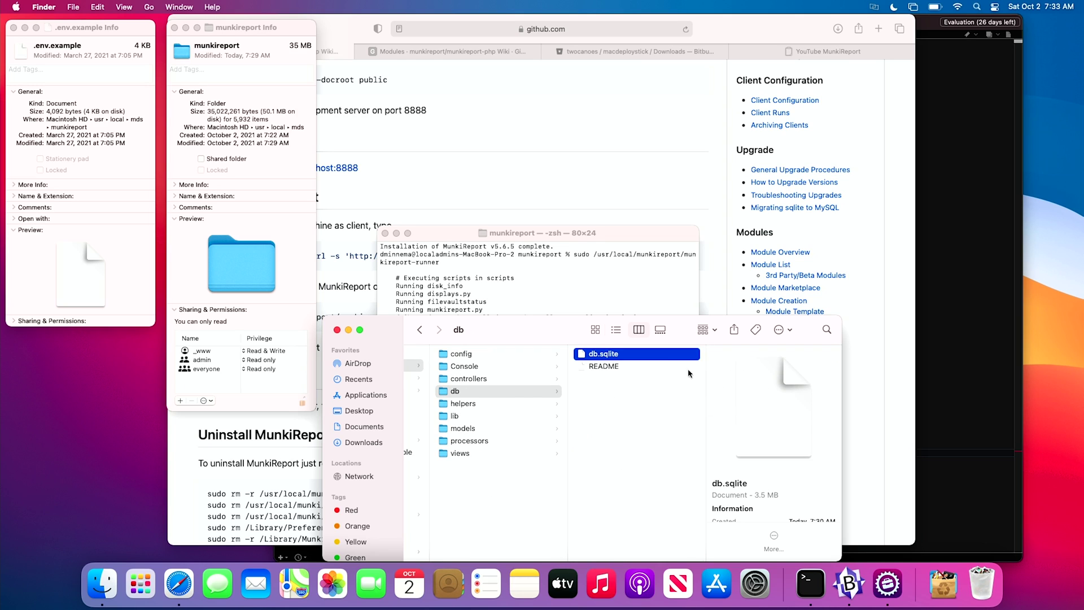
- Run the munkireport-runner command again in Terminal
click(561, 304)
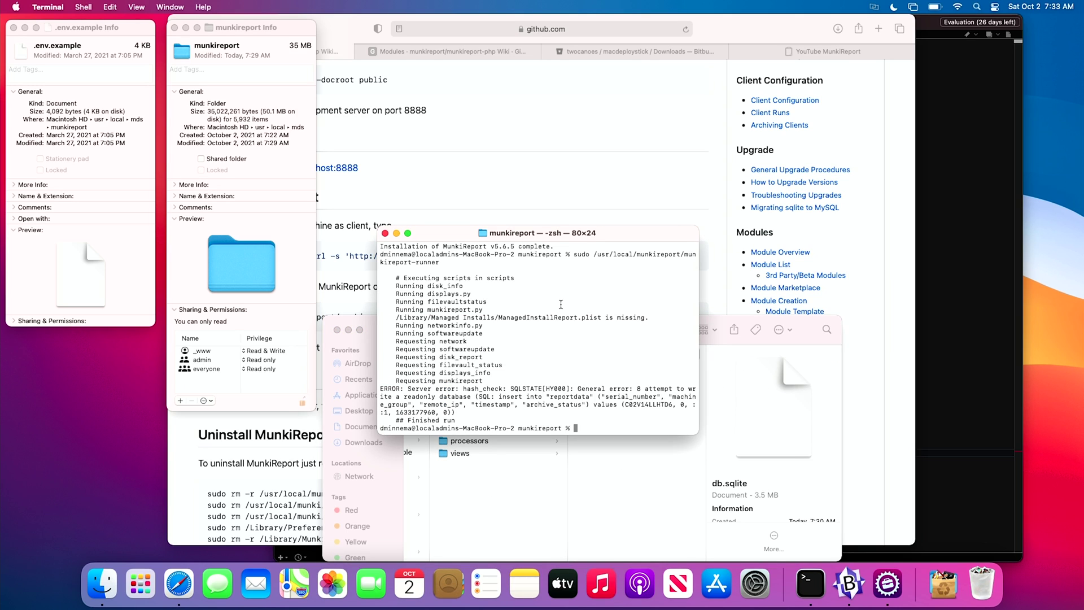
key(Up)
key(Return)
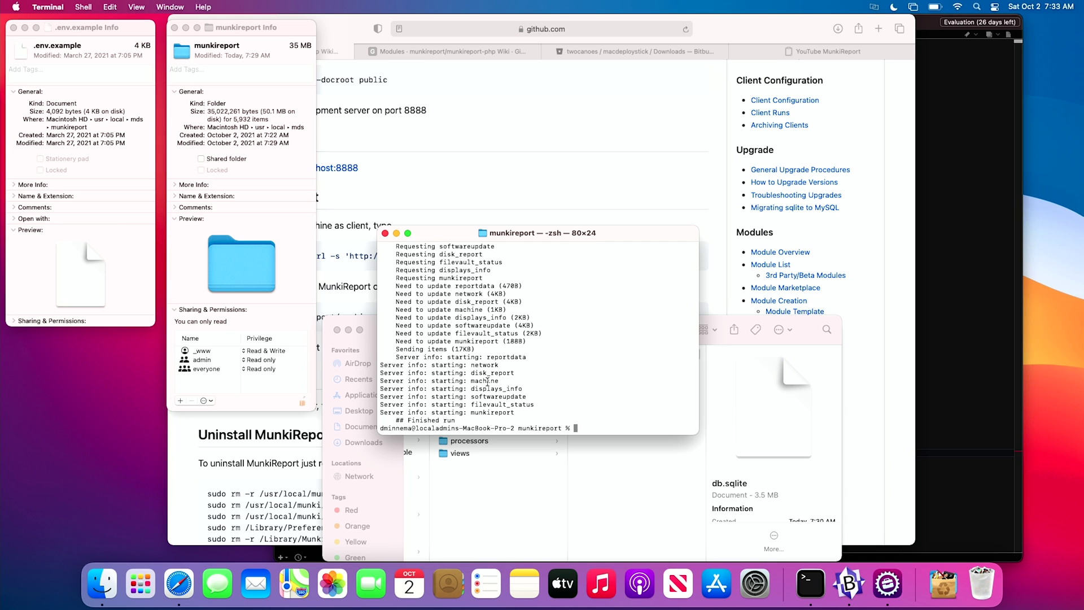
- Switch to the YouTube MunkiReport dashboard in Safari and review its client, event, disk space and uptime widgets
click(496, 177)
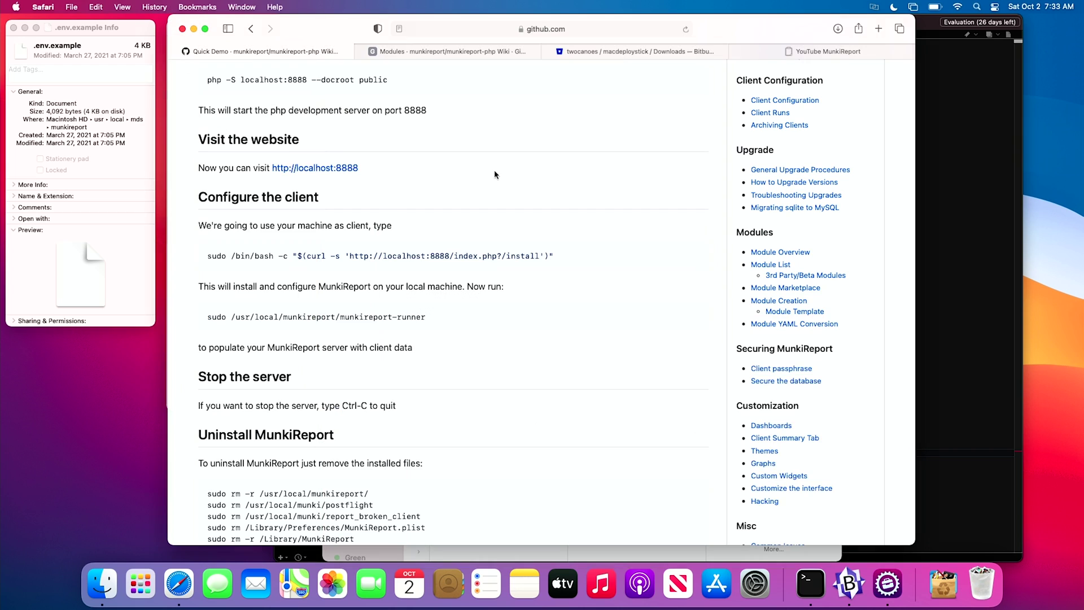
click(808, 50)
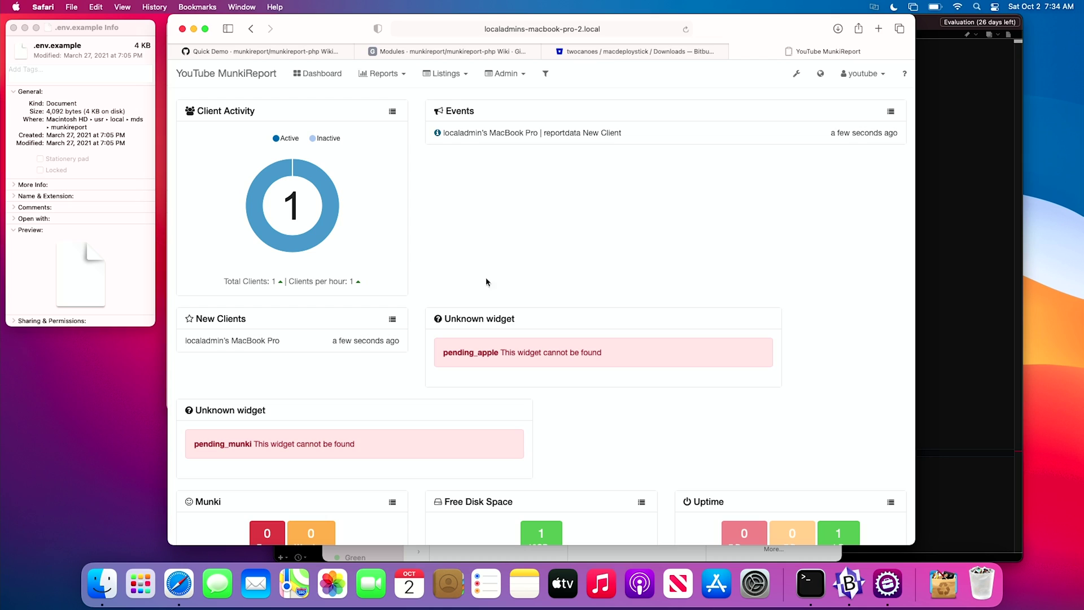
scroll(354, 433, down, 3)
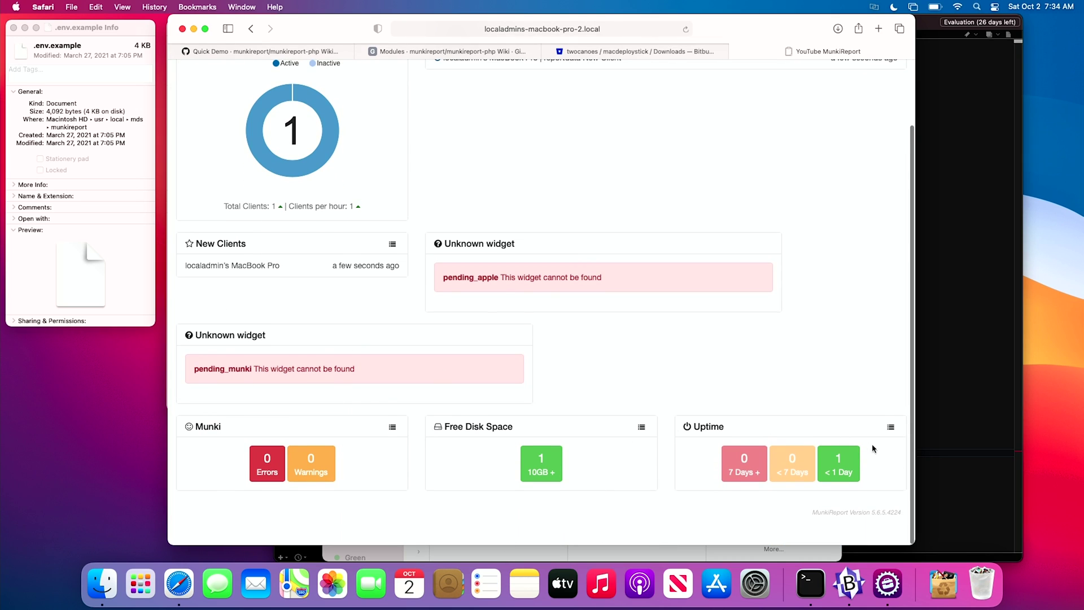
scroll(677, 401, up, 3)
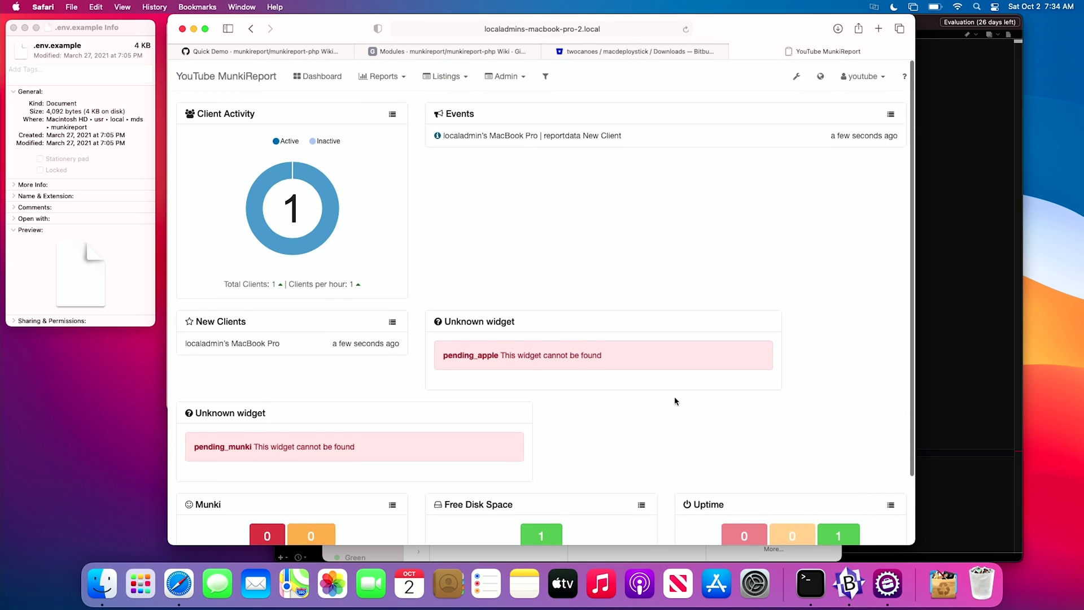
- Open the new client's record from the Events widget and examine its hardware, software, storage and network details
click(483, 136)
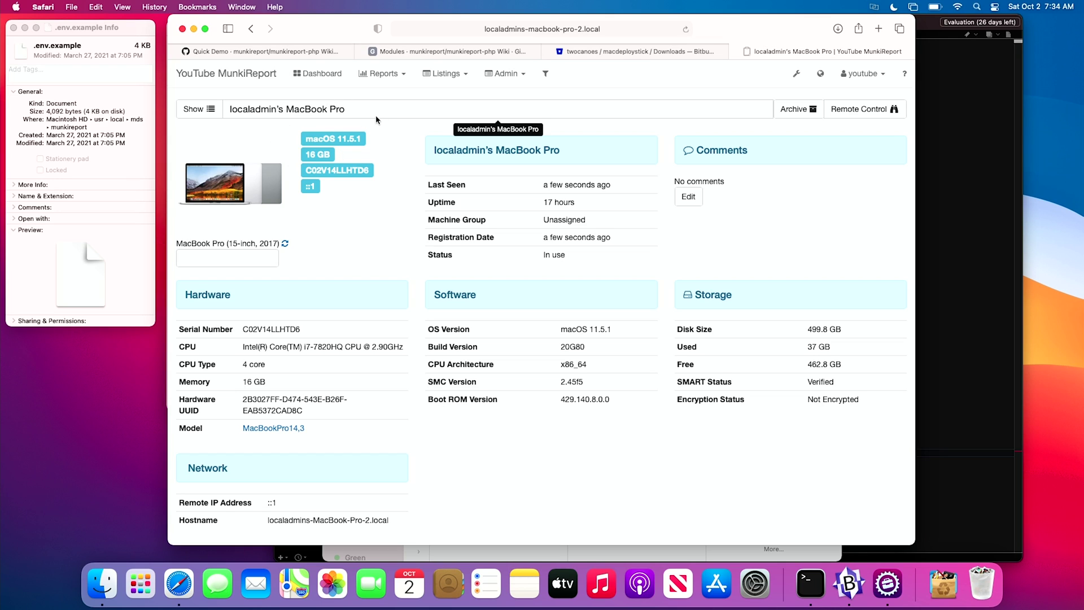
triple_click(308, 187)
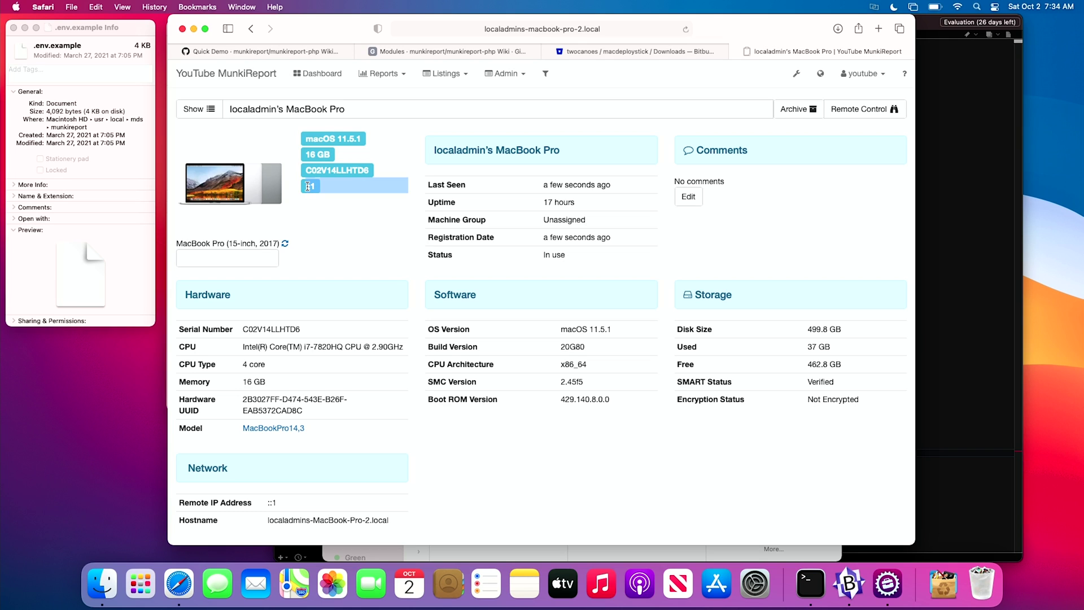
scroll(357, 251, down, 2)
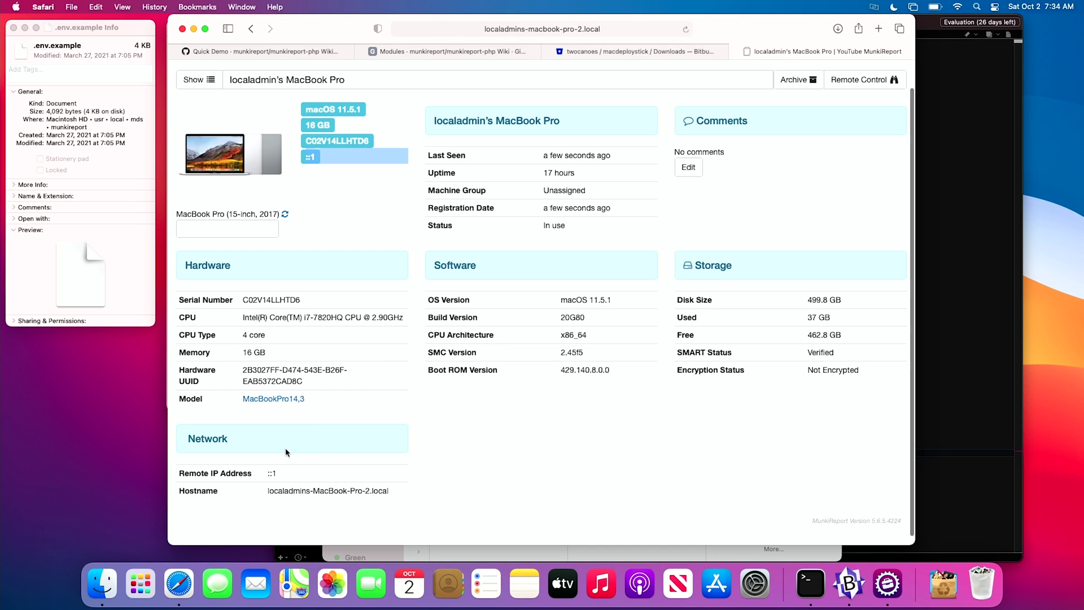
- Review the client's Displays details for both screens, then show its FileVault details
scroll(555, 313, up, 2)
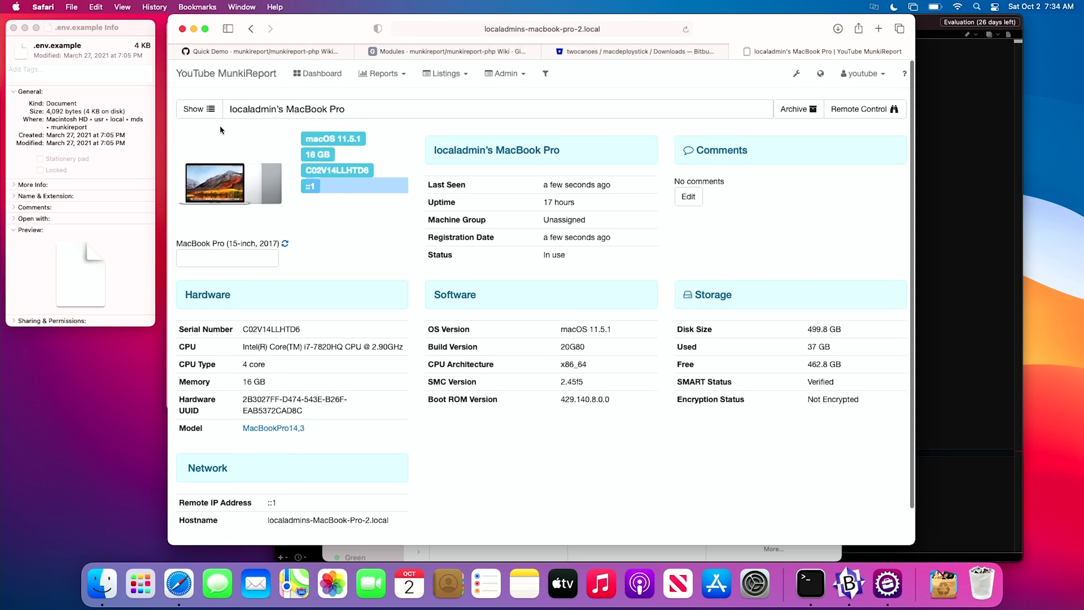
click(196, 110)
click(208, 147)
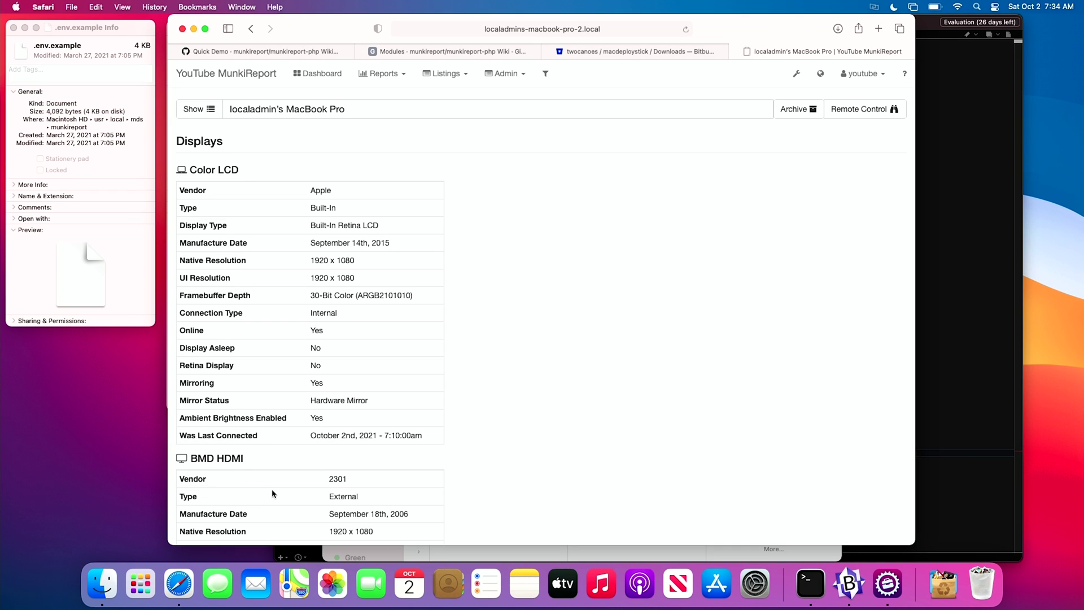
scroll(272, 494, down, 3)
scroll(288, 344, down, 2)
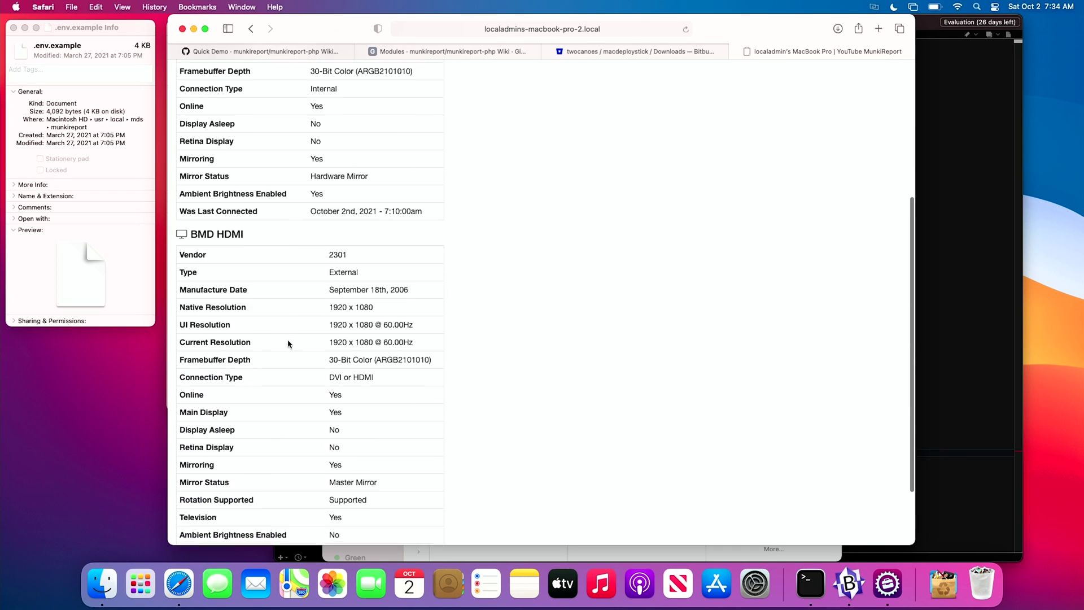
scroll(288, 344, down, 3)
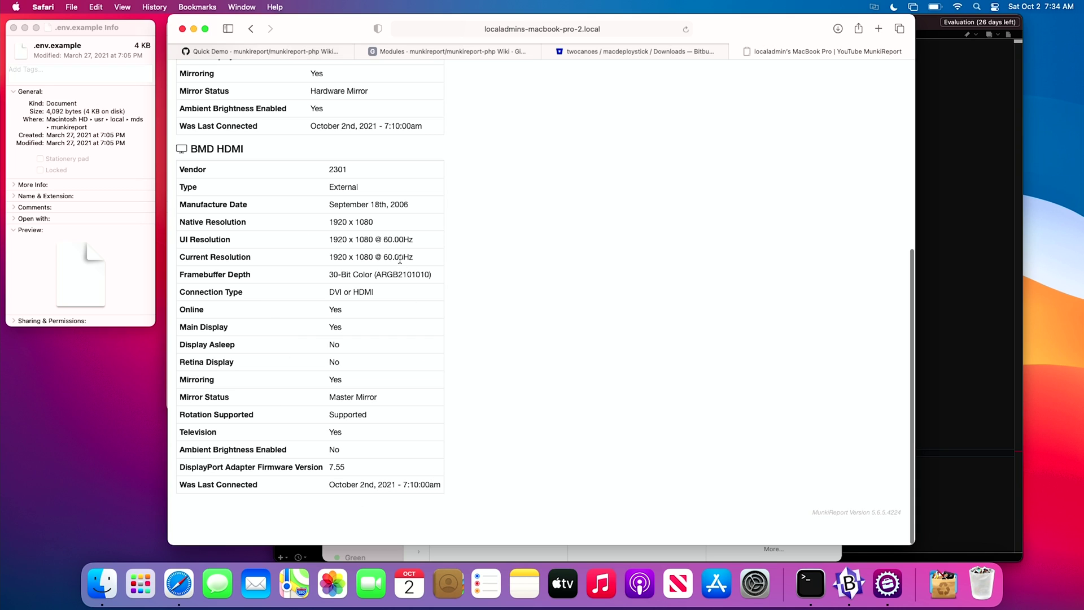
scroll(400, 259, up, 5)
scroll(401, 263, down, 1)
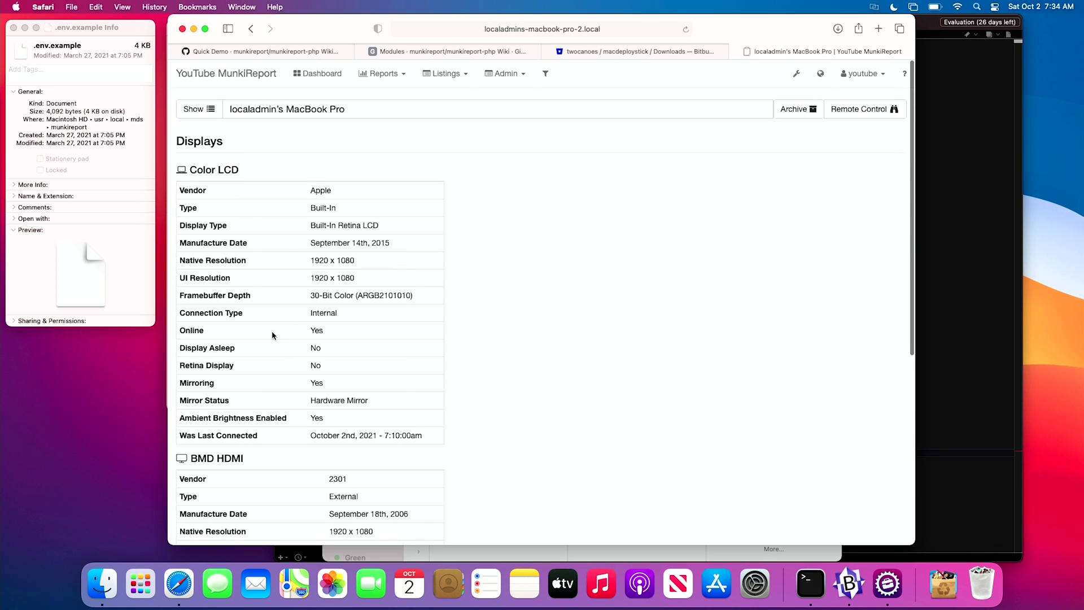
click(209, 109)
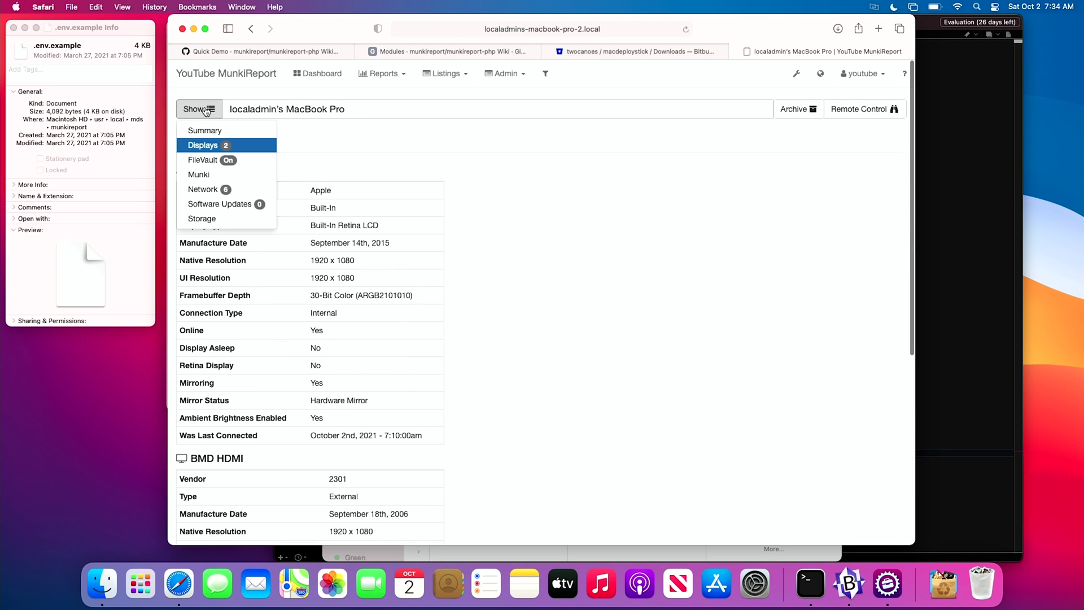
click(233, 158)
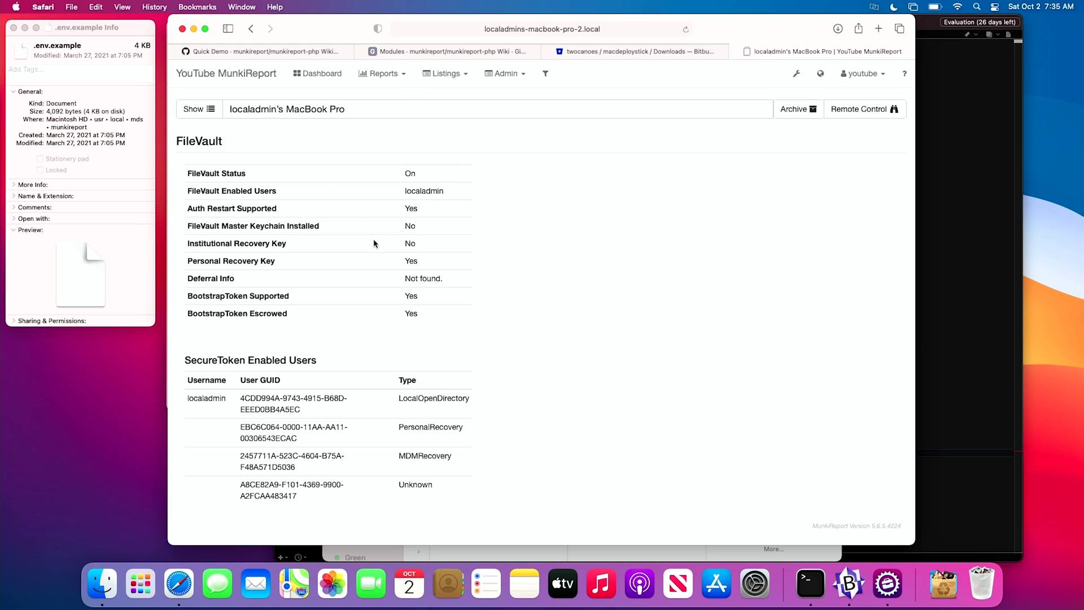
- Show the client's Network section and examine its interfaces, from the LG Monitor Controls through Wi-Fi to Thunderbolt Bridge
click(197, 109)
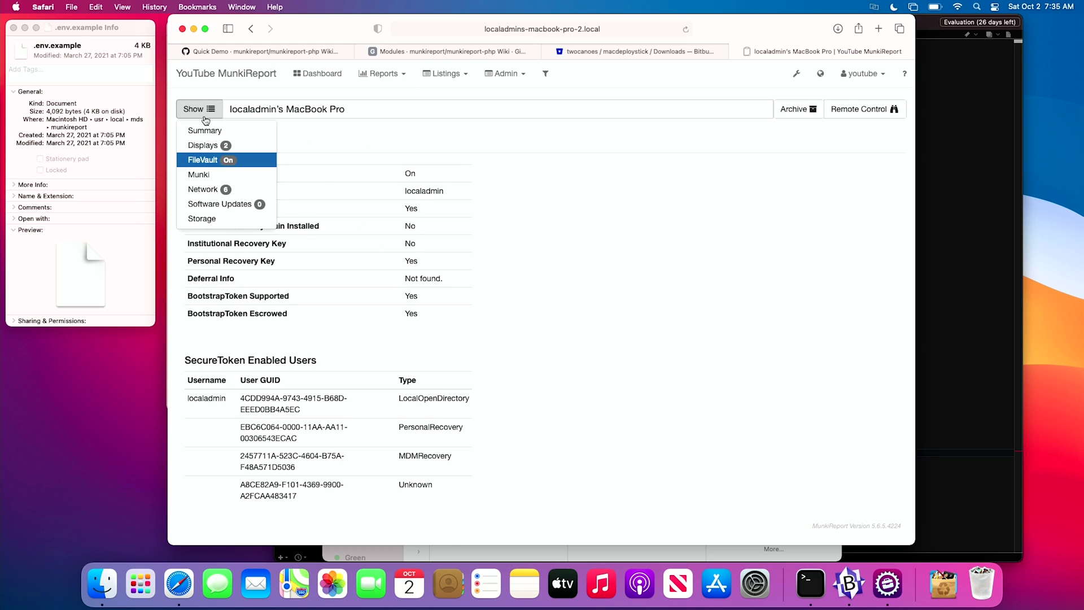
click(245, 191)
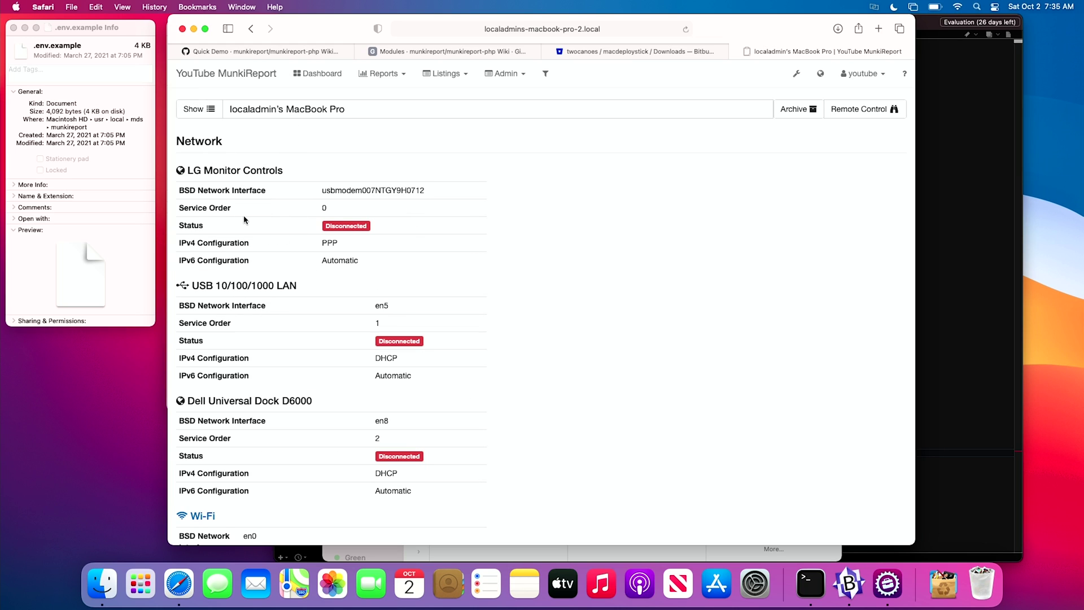
scroll(186, 175, down, 5)
scroll(327, 242, down, 5)
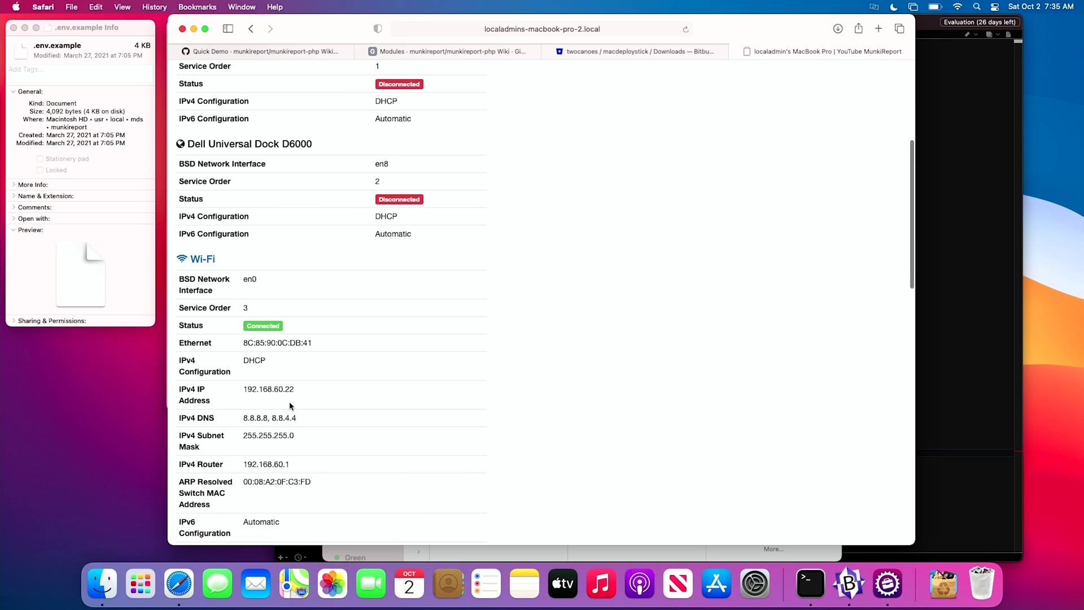
scroll(288, 395, down, 4)
scroll(285, 354, down, 15)
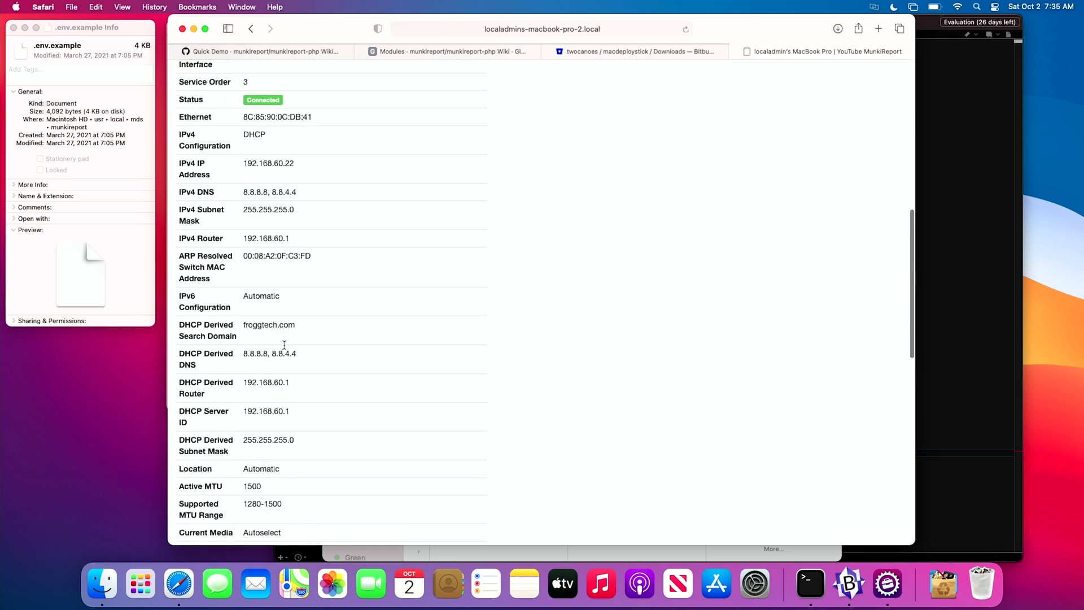
scroll(457, 392, down, 10)
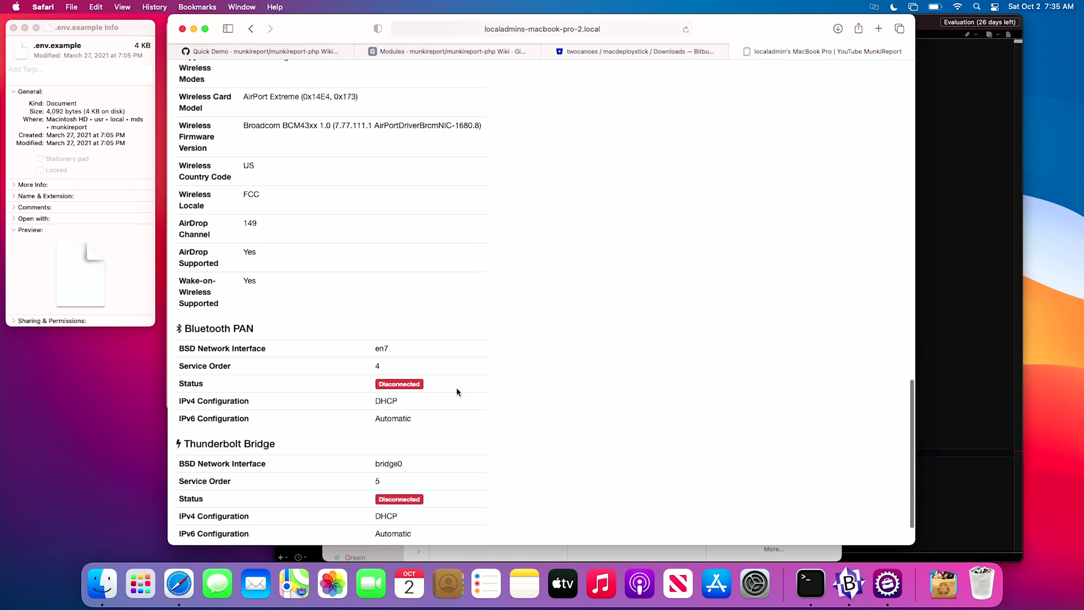
scroll(450, 387, up, 20)
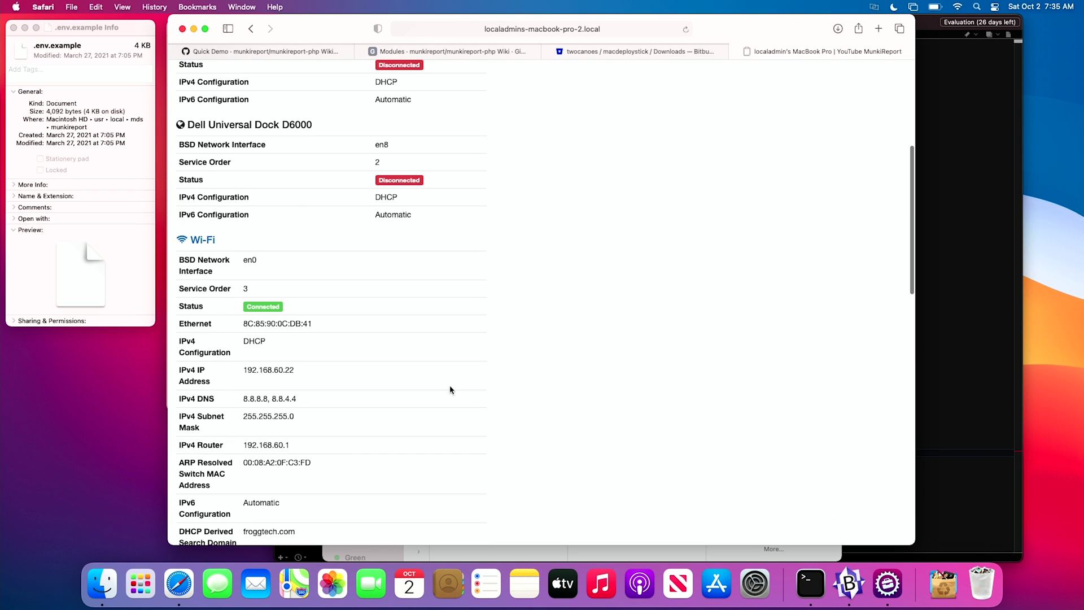
scroll(450, 388, up, 8)
- Show the client's Software Updates section and review its Gatekeeper, Beta Program and update history details
click(209, 115)
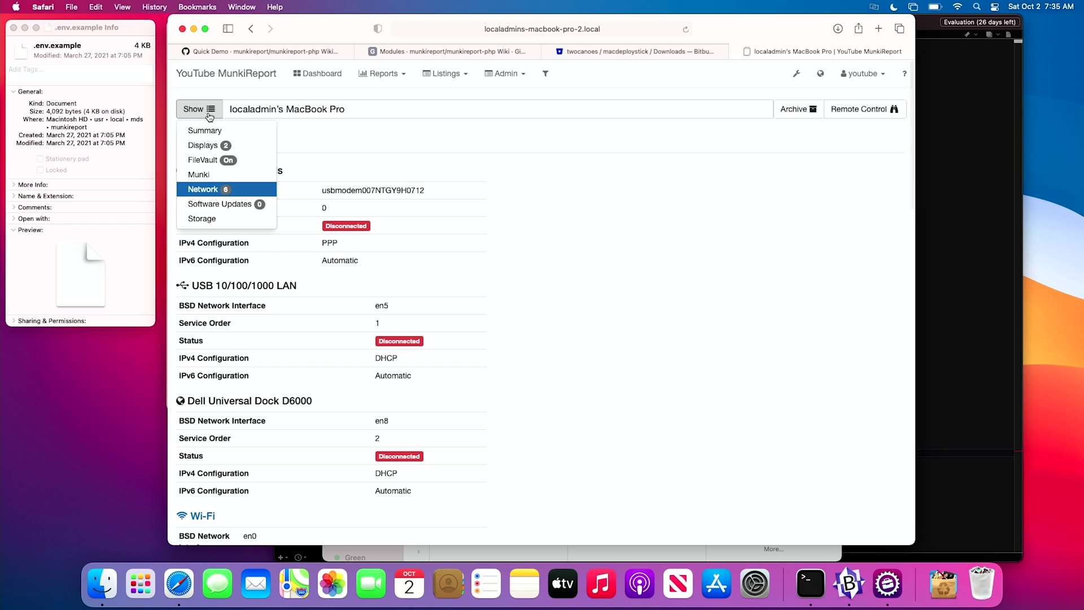
click(232, 204)
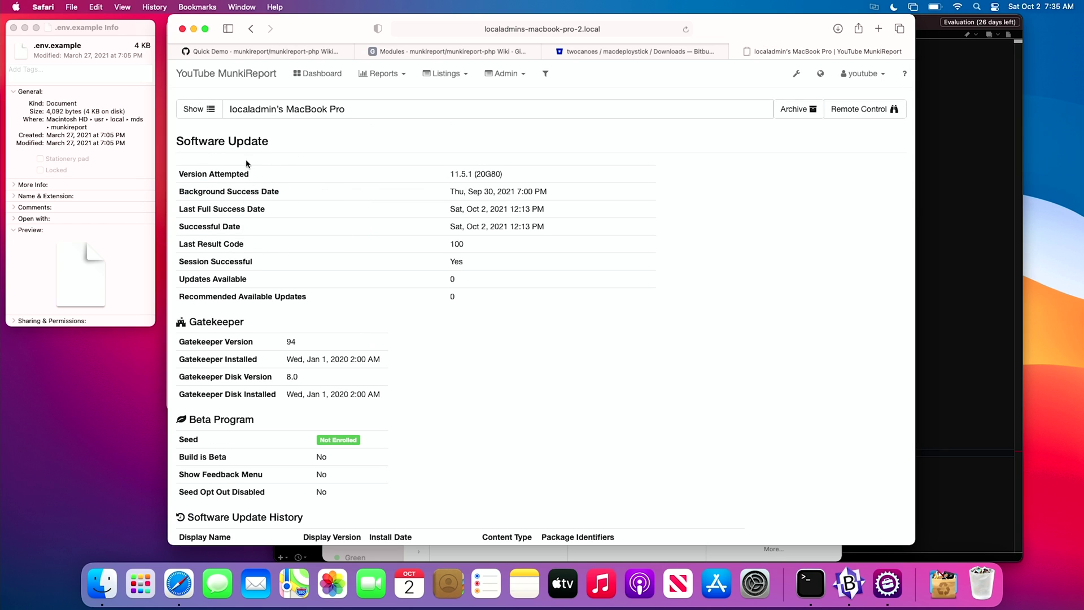
scroll(452, 353, down, 5)
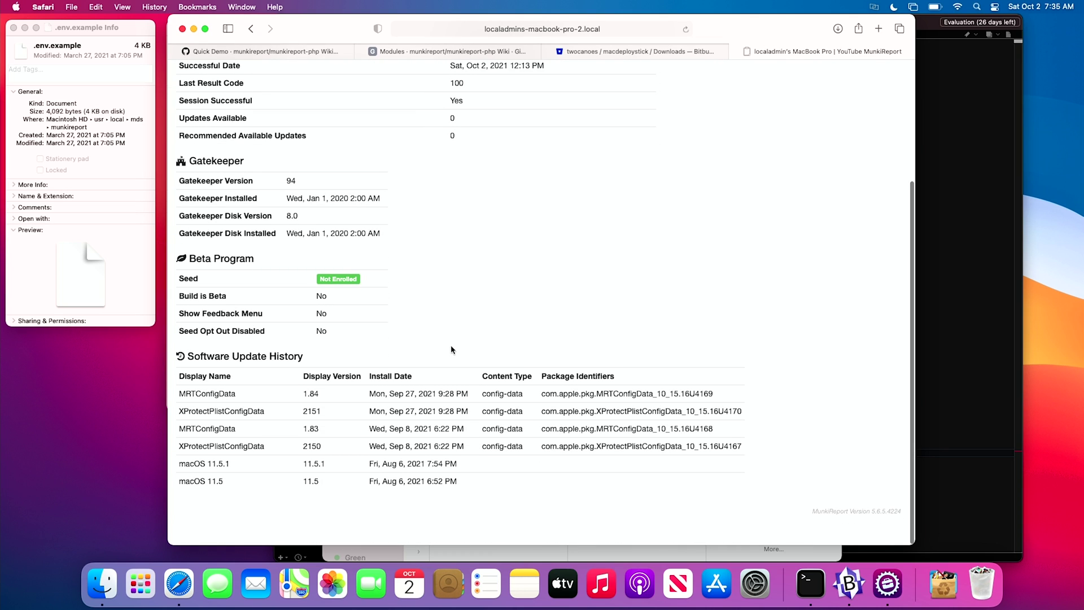
scroll(451, 350, up, 5)
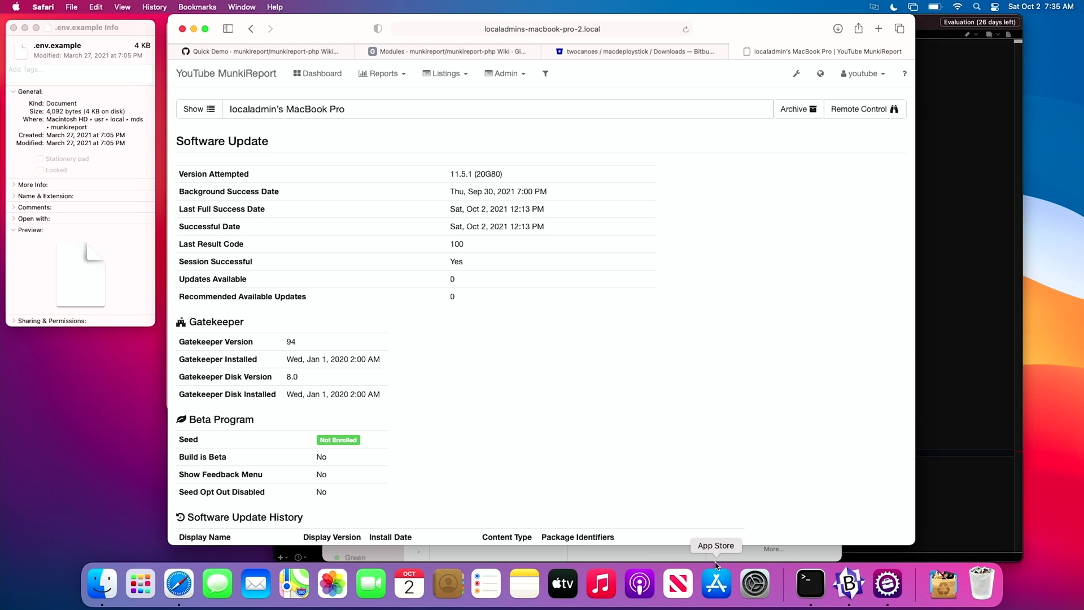
- Check for available macOS updates in the Software Update pane of System Preferences, then return to the MunkiReport page in Safari
click(755, 584)
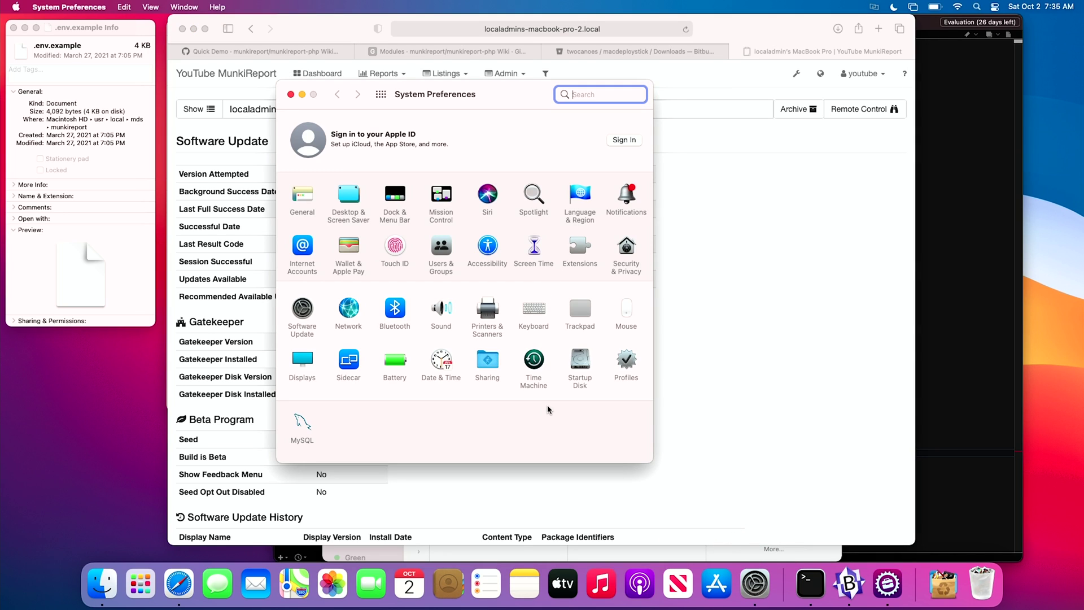
click(303, 314)
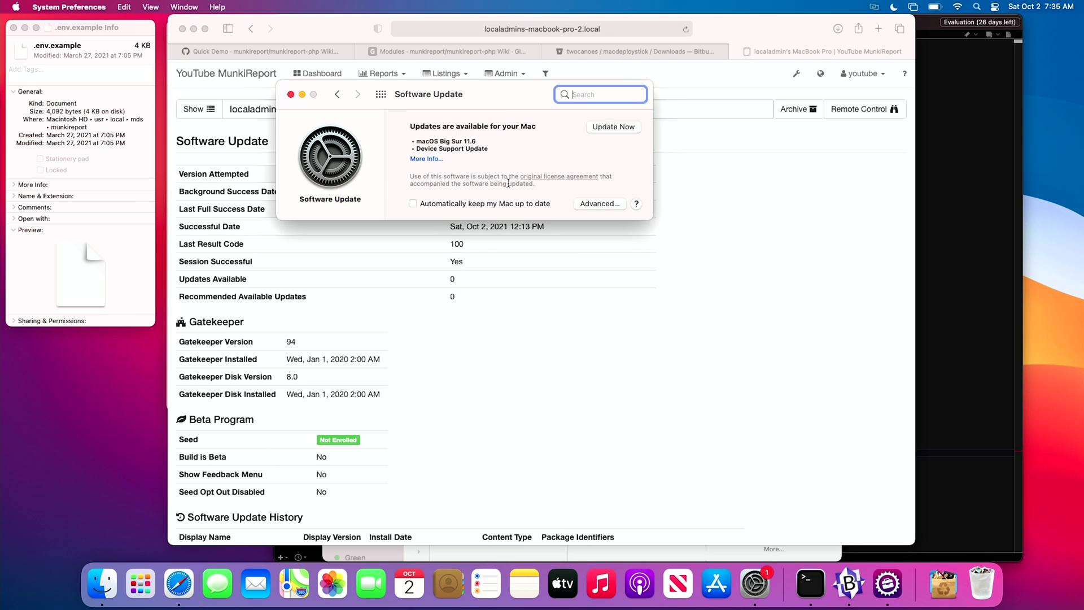
click(516, 369)
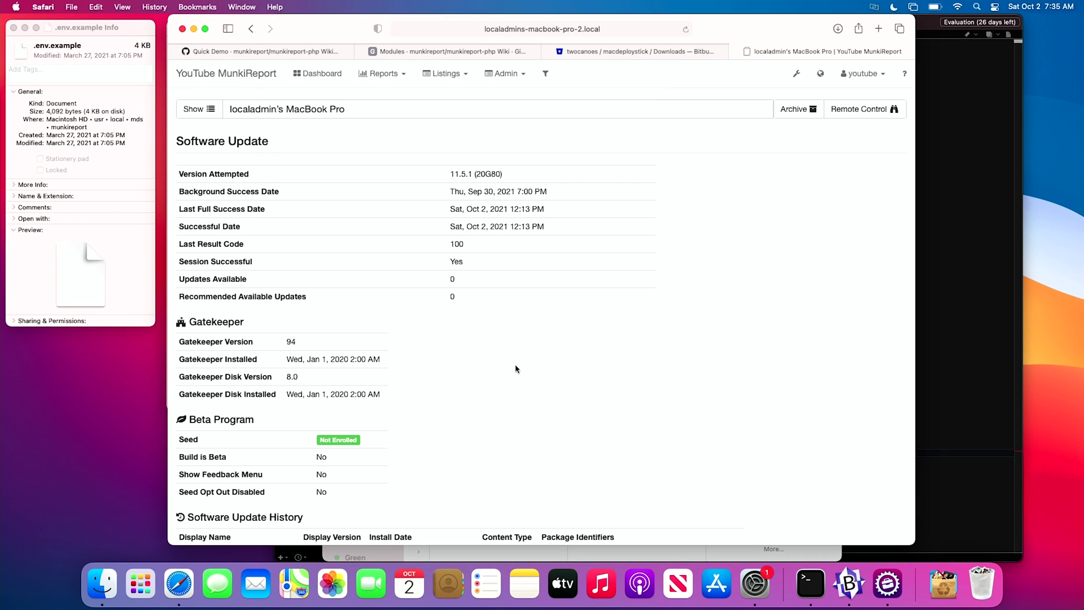
- Rerun sudo /usr/local/munkireport/munkireport-runner in Terminal and review the refreshed Software Update details for the client in Safari
click(807, 601)
key(Up)
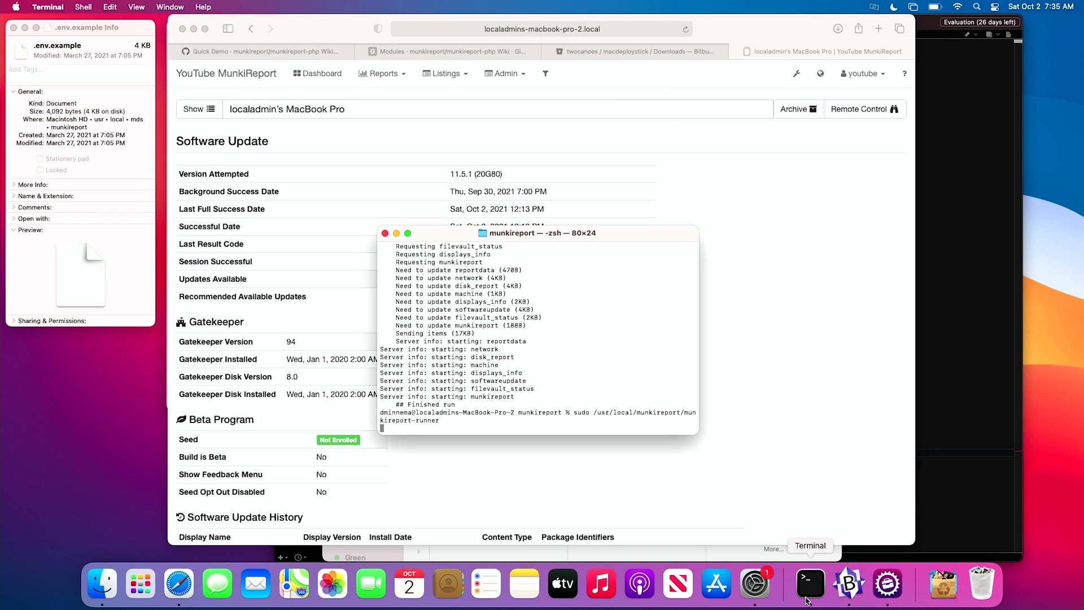
key(Return)
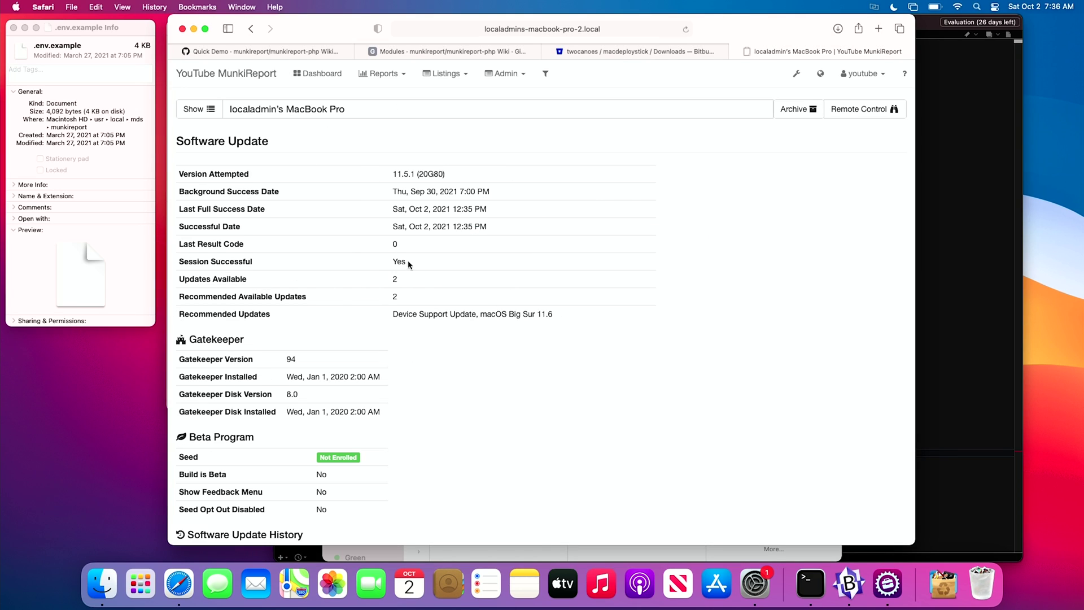
scroll(408, 273, down, 5)
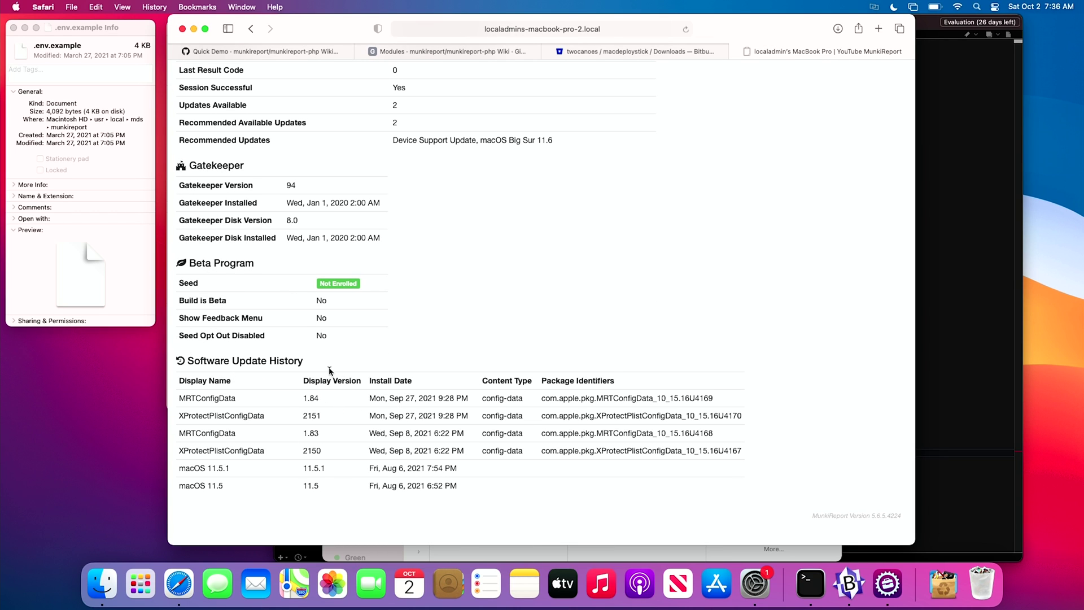
scroll(355, 347, up, 3)
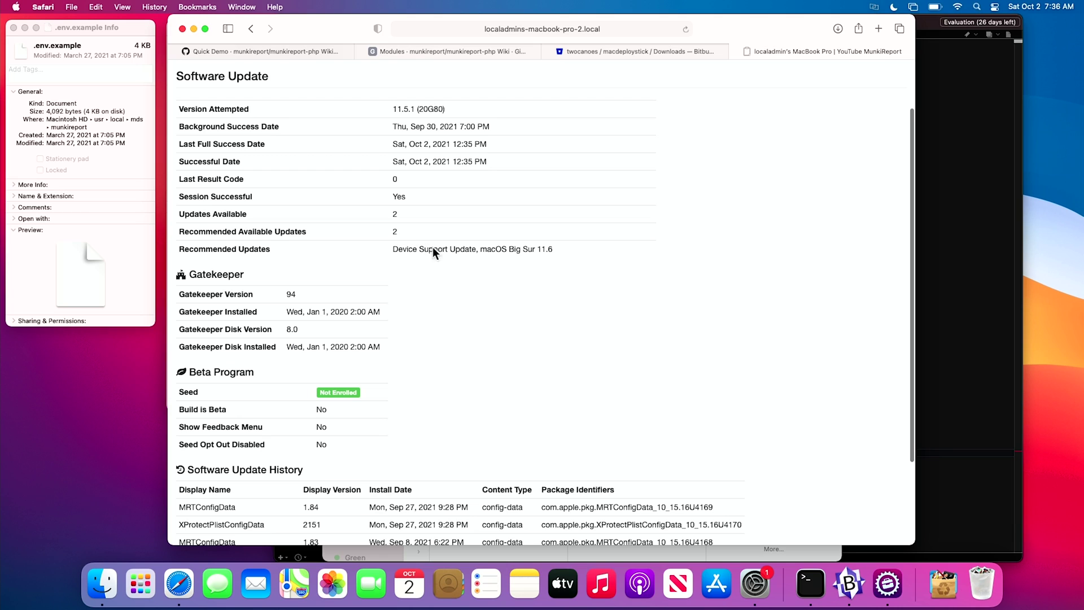